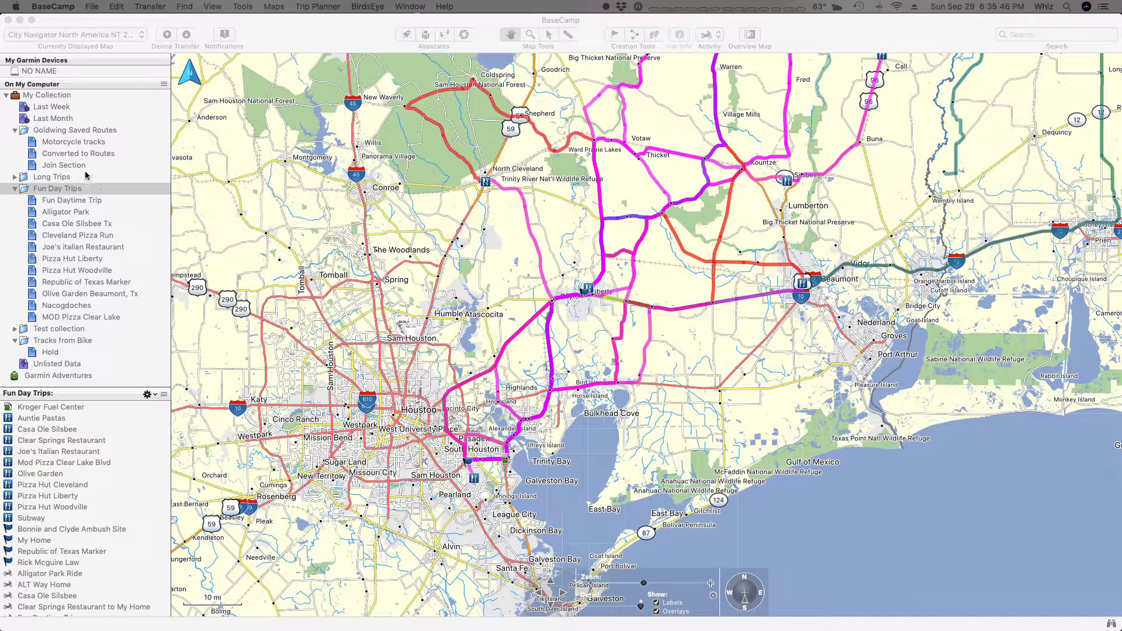
# Examine the full list of waypoints, routes and tracks stored in My Collection.
pyautogui.click(84, 99)
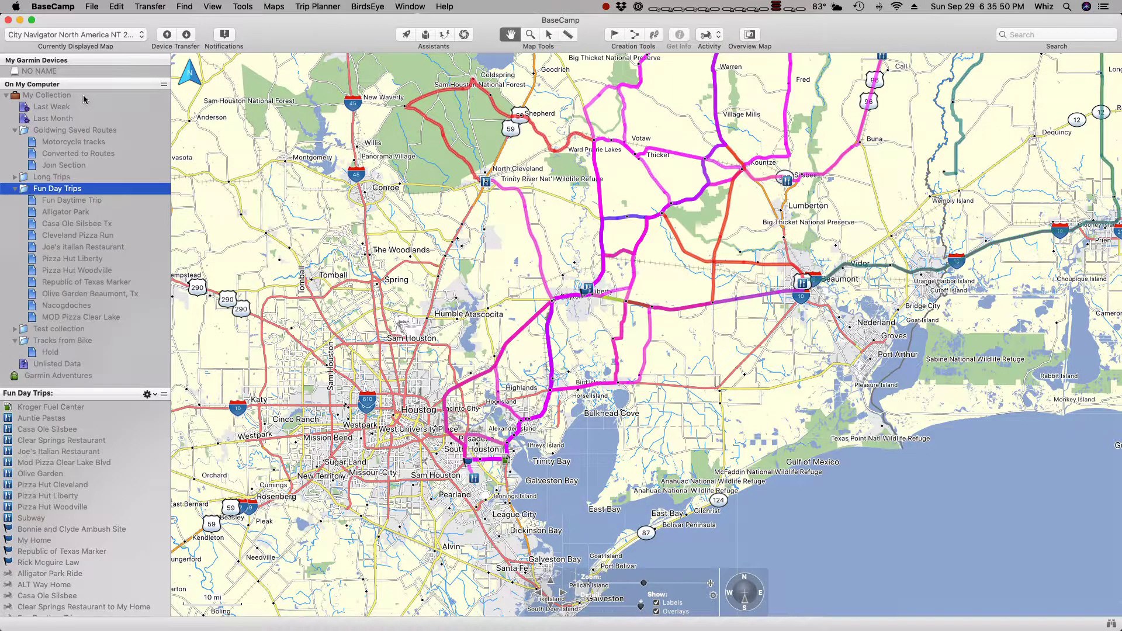
pyautogui.click(84, 99)
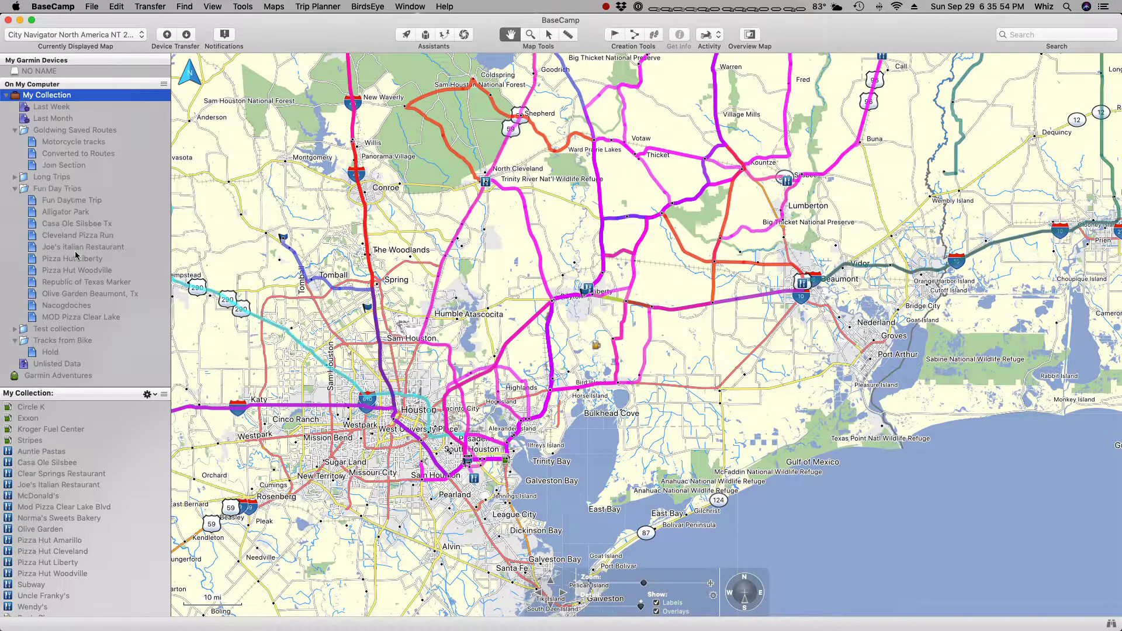
pyautogui.scroll(-20, 102, 444)
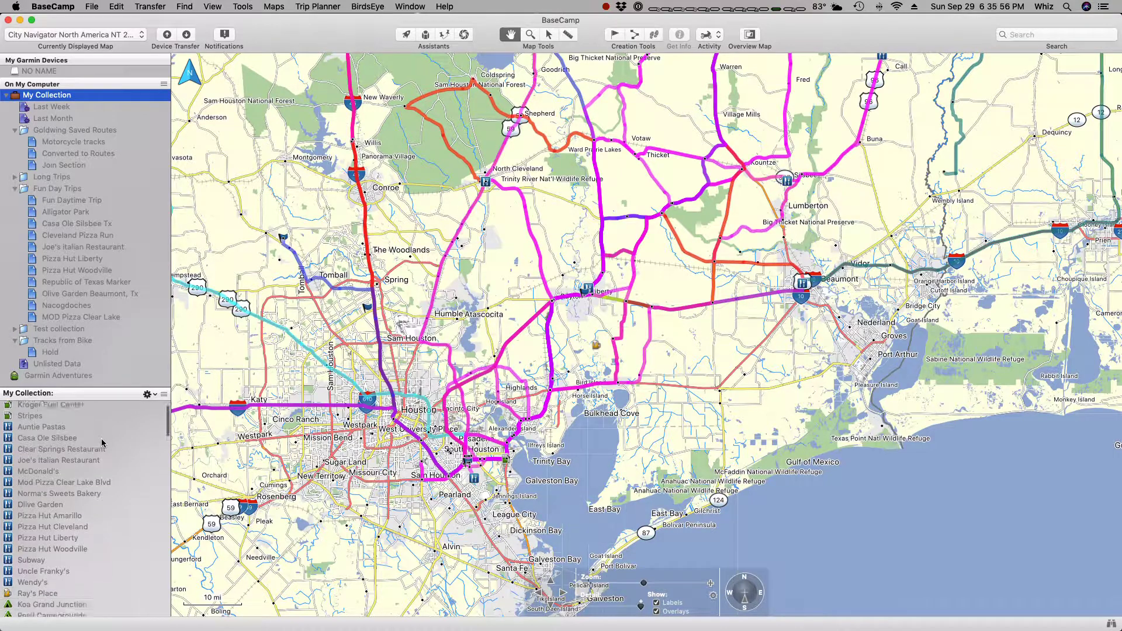
pyautogui.scroll(-15, 101, 443)
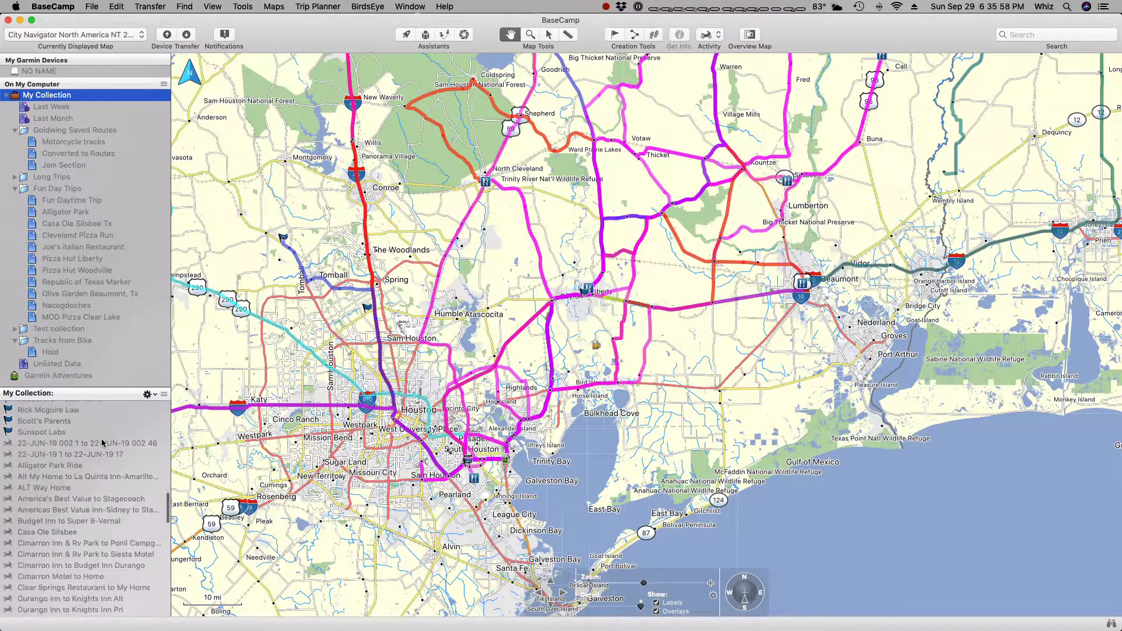
pyautogui.scroll(15, 102, 443)
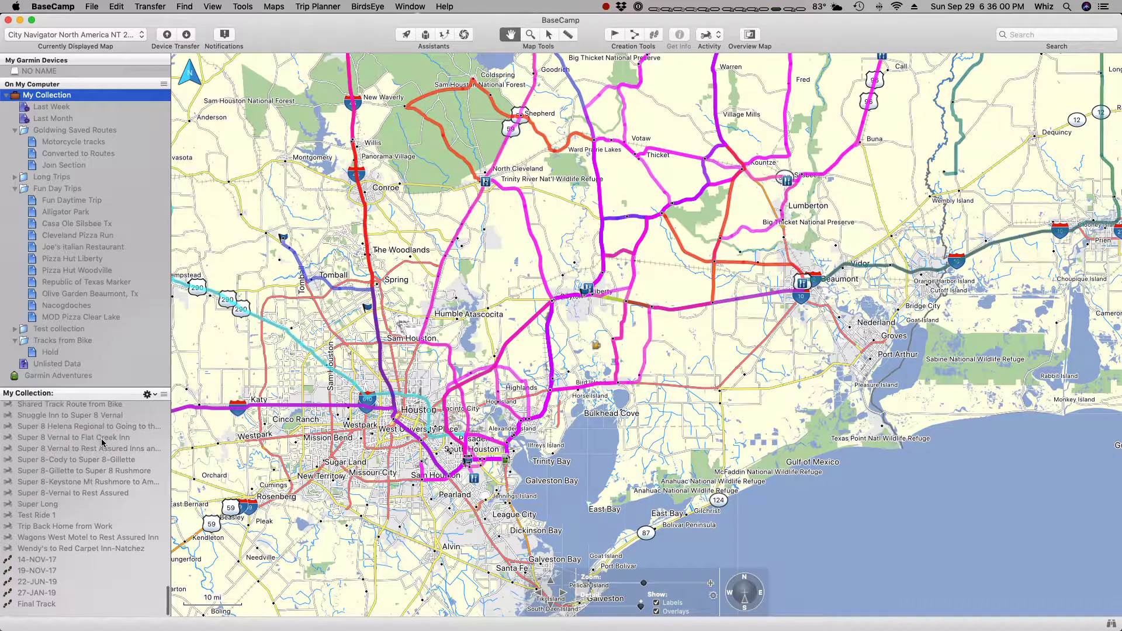
pyautogui.scroll(15, 106, 522)
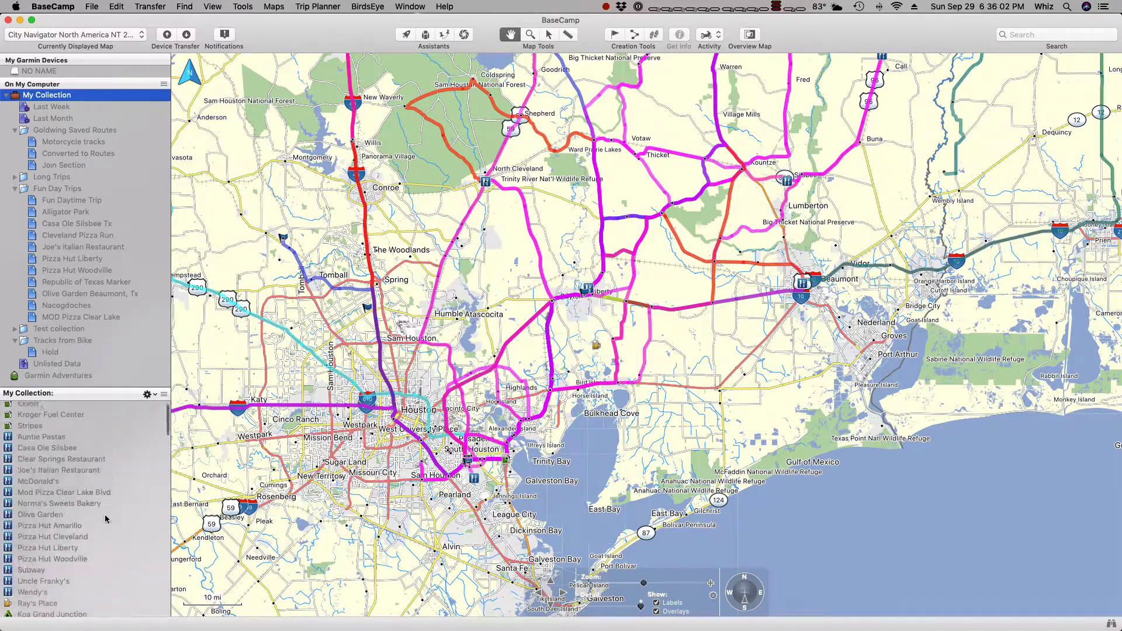
pyautogui.scroll(10, 106, 519)
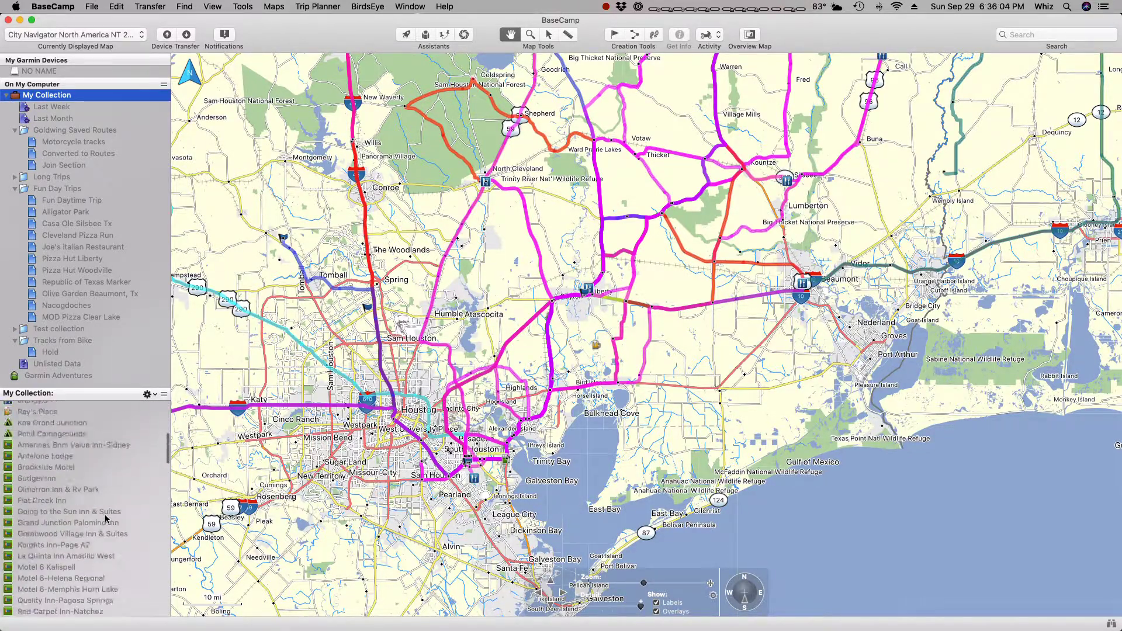
# Compare the contents of the whole Fun Day Trips folder with those of its Joe's Italian Restaurant list.
pyautogui.click(69, 193)
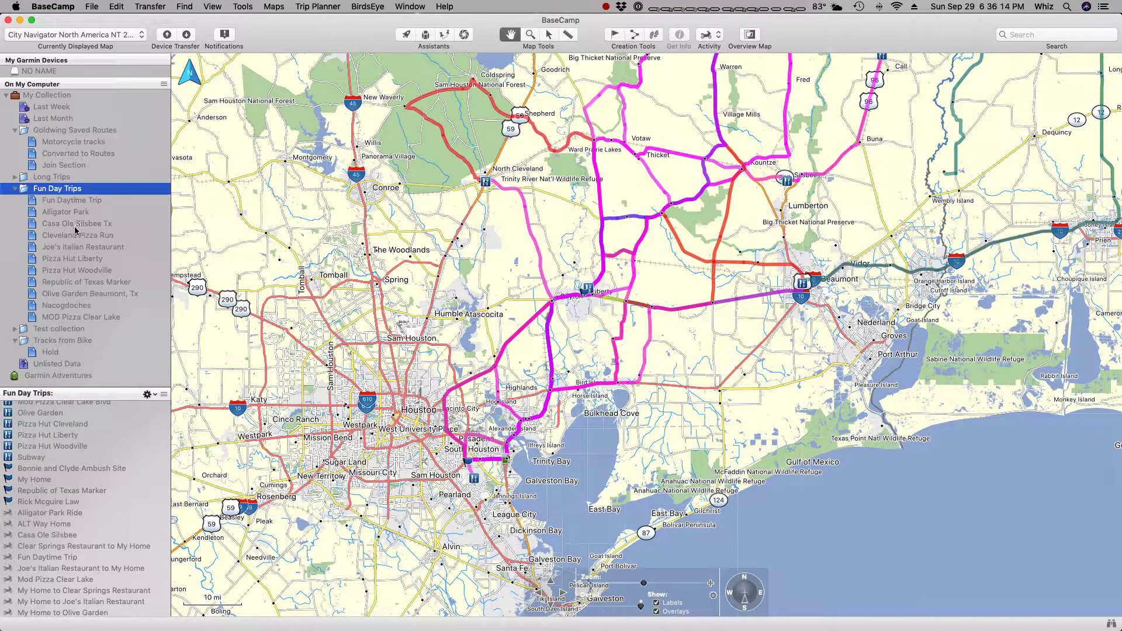
pyautogui.click(102, 250)
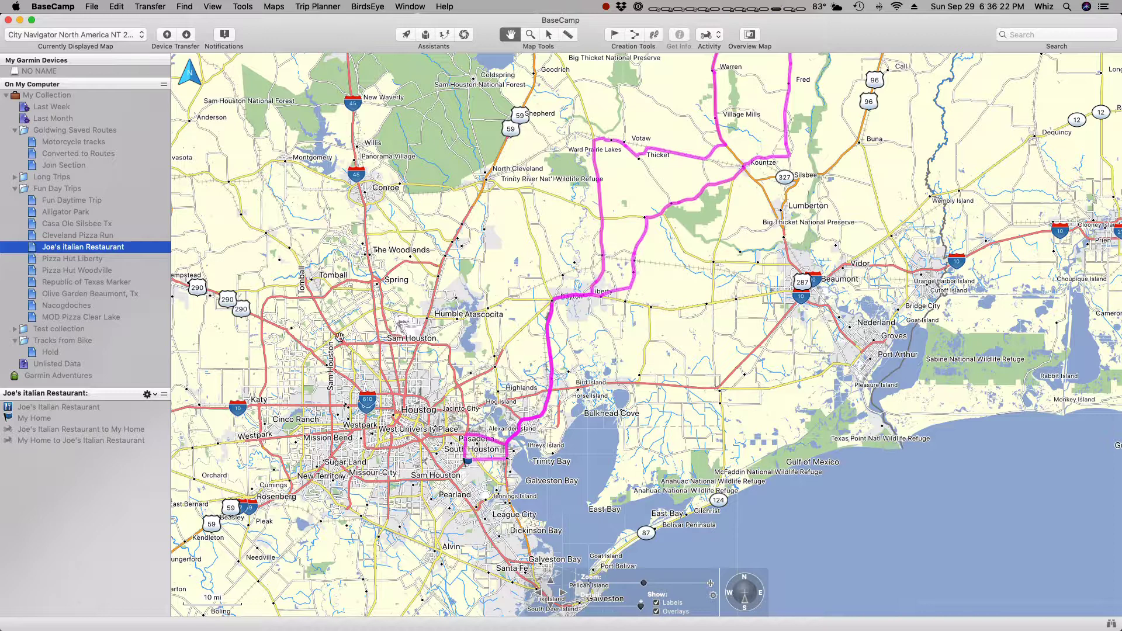
pyautogui.click(68, 191)
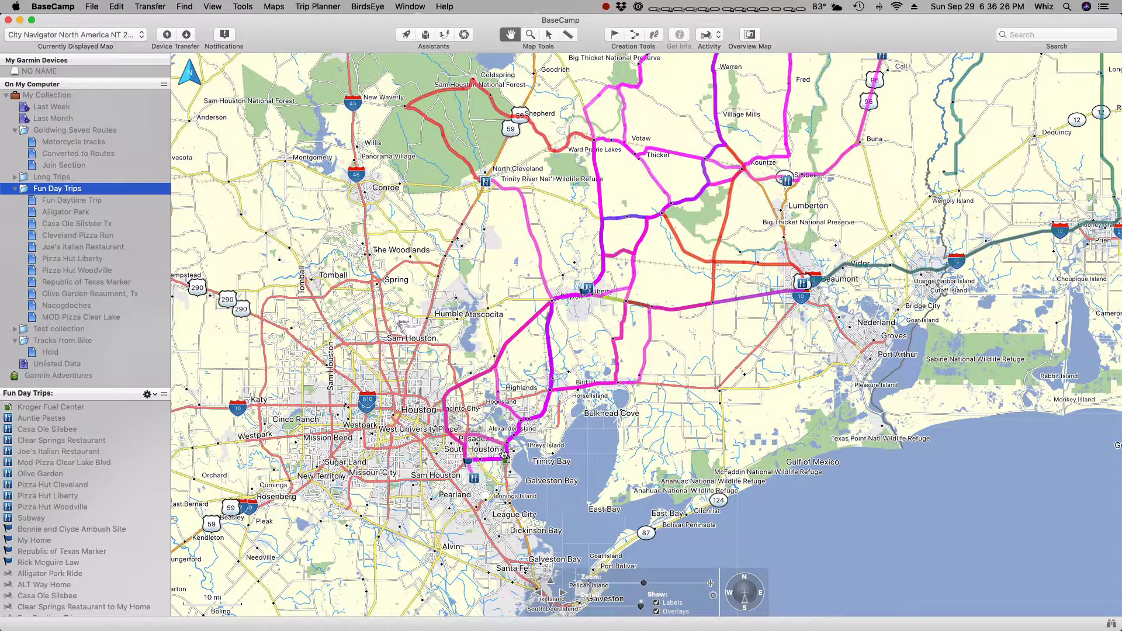
pyautogui.click(542, 420)
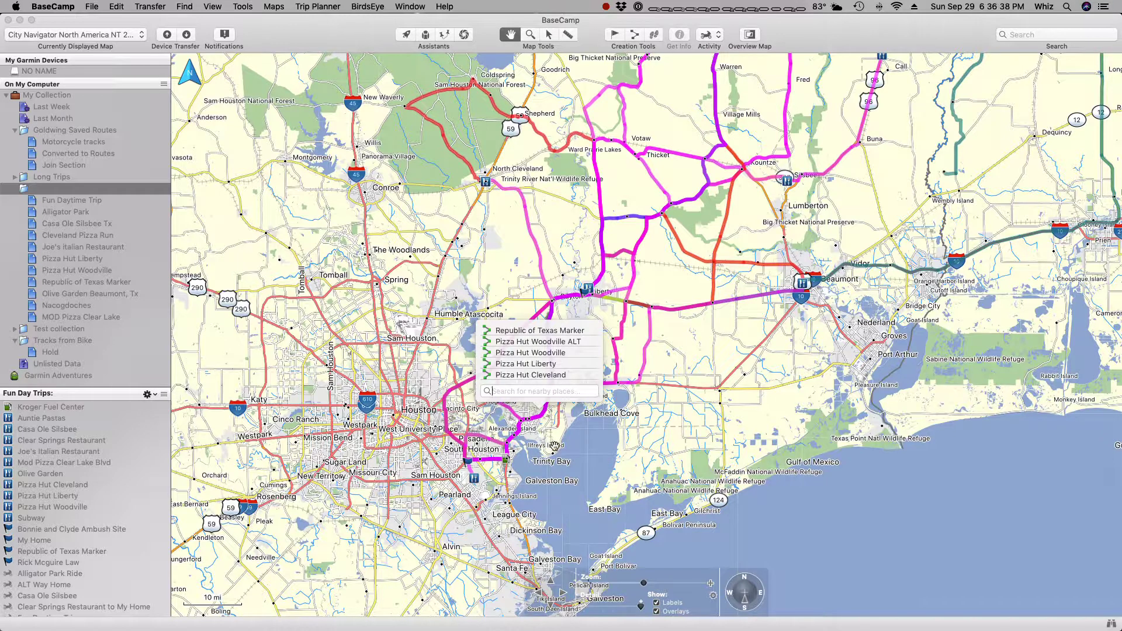
pyautogui.click(589, 455)
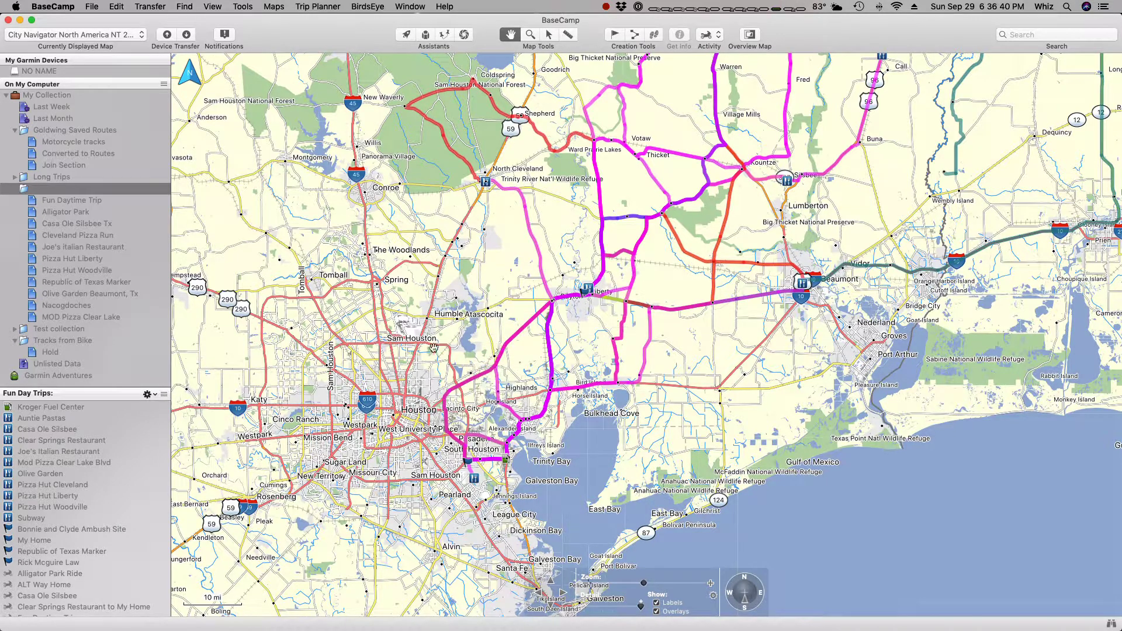
# Review the individual lists inside Fun Day Trips on the map, from Fun Daytime Trip through Olive Garden Beaumont, Tx, and return to the folder.
pyautogui.click(71, 202)
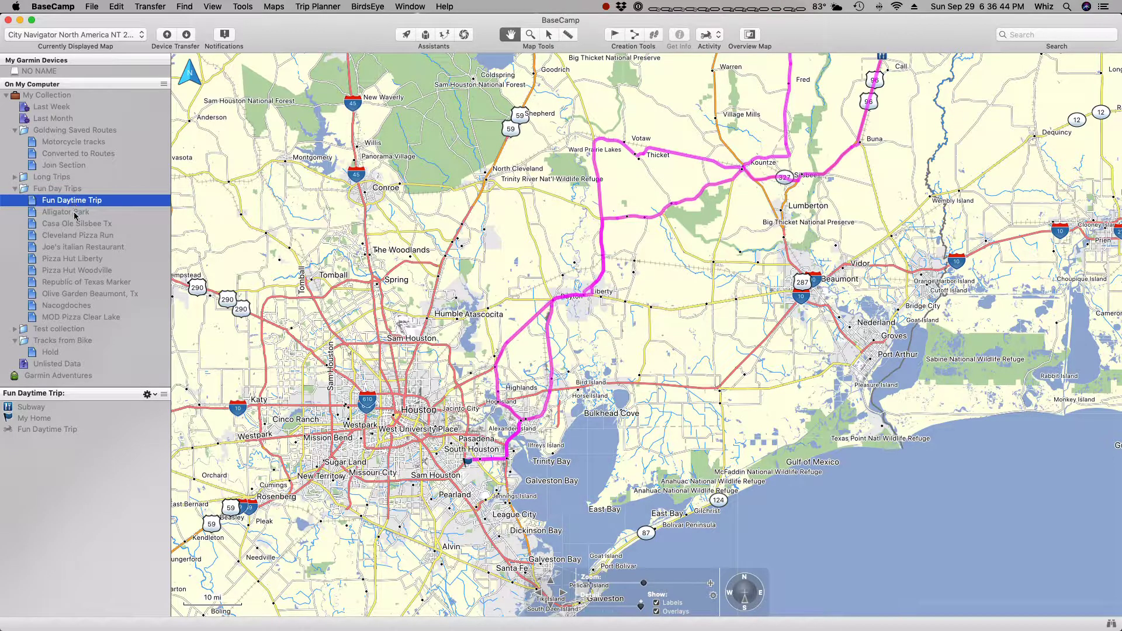
pyautogui.click(75, 215)
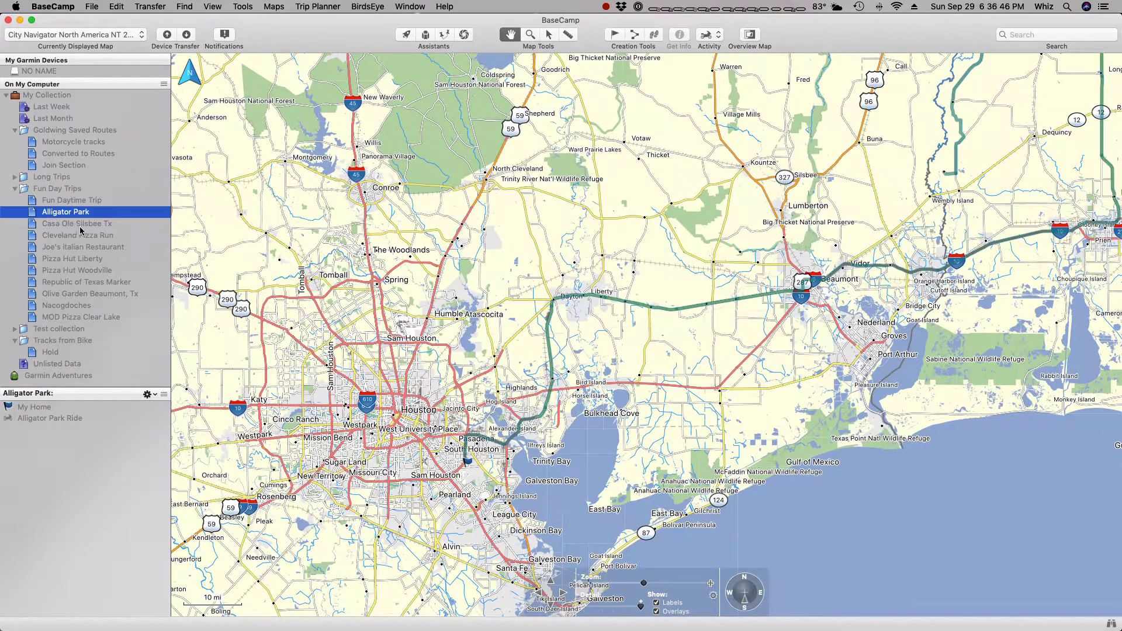
pyautogui.click(81, 225)
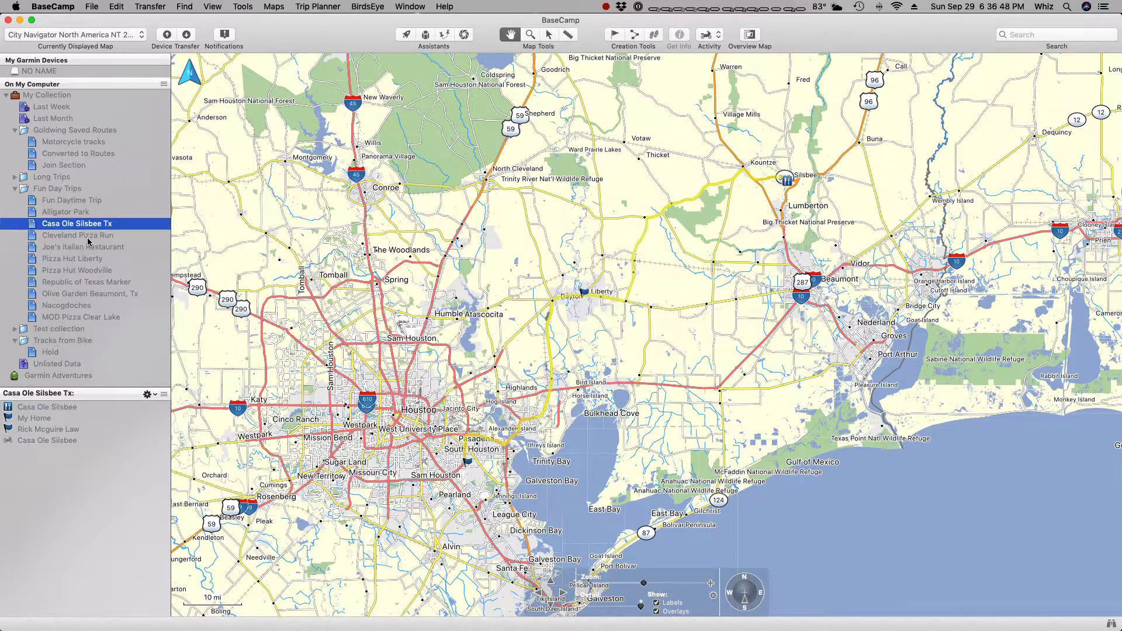
pyautogui.click(89, 237)
pyautogui.click(93, 248)
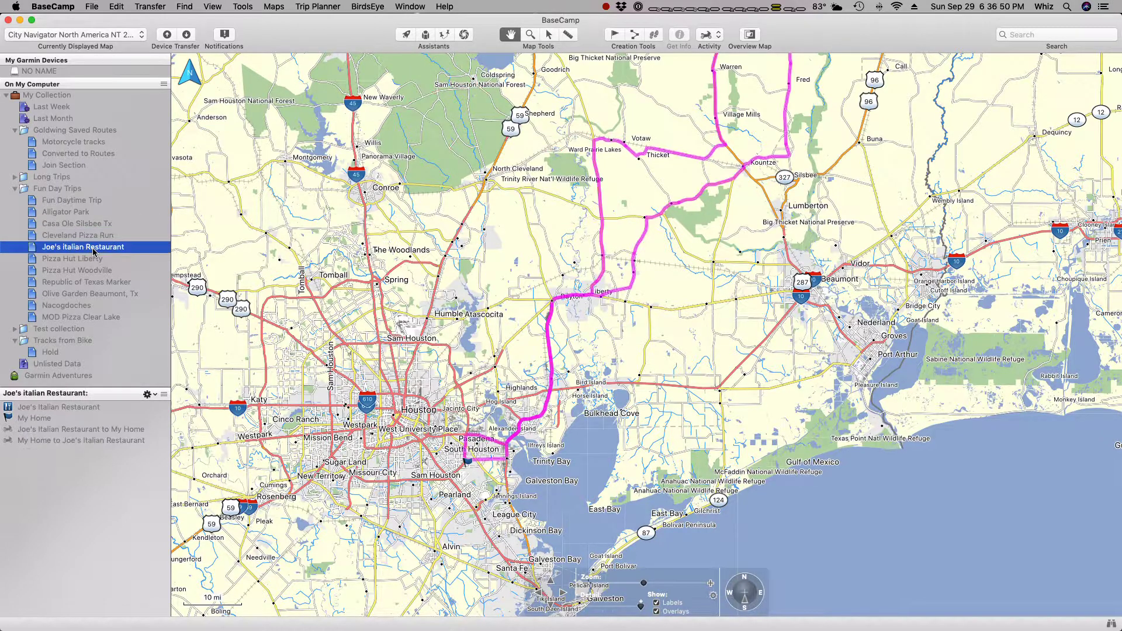
pyautogui.click(95, 258)
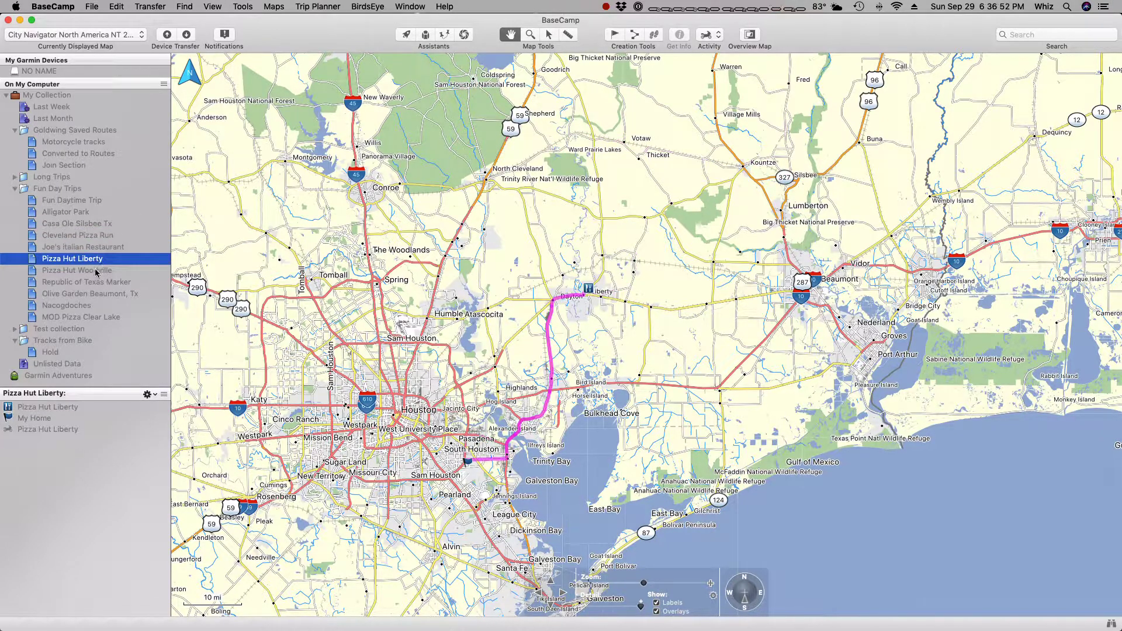
pyautogui.click(96, 272)
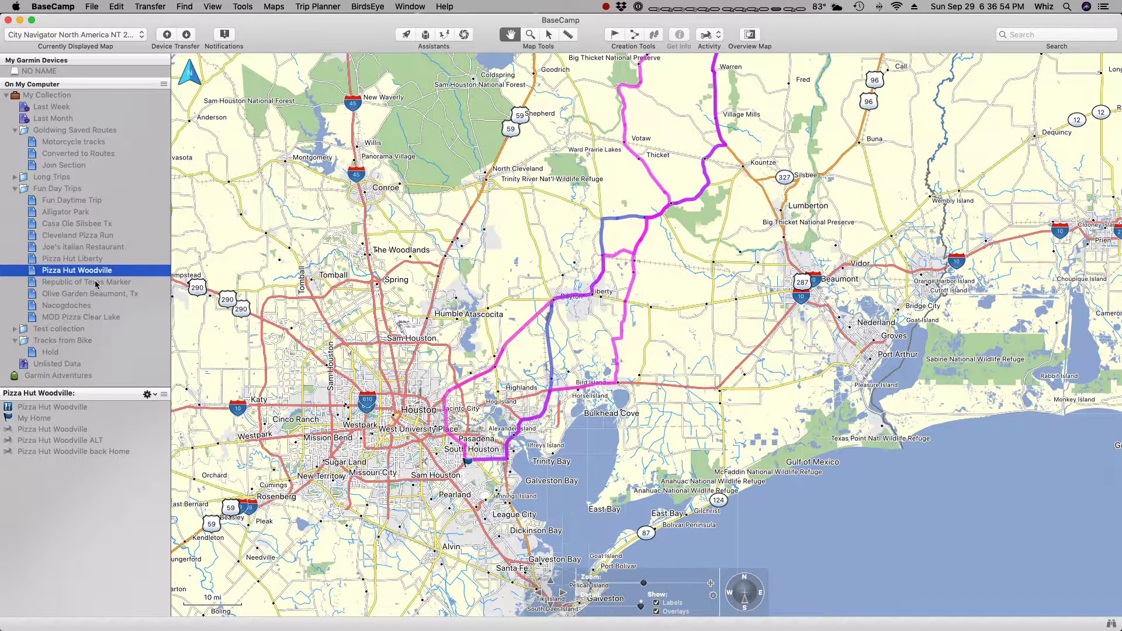
pyautogui.click(97, 283)
pyautogui.click(97, 295)
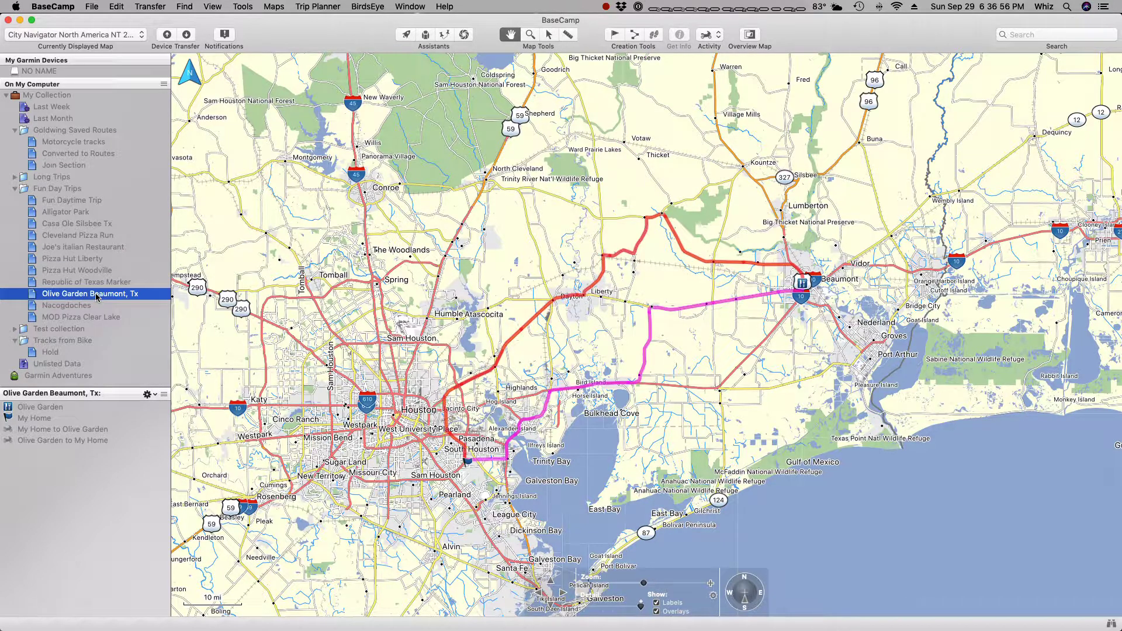
pyautogui.click(67, 194)
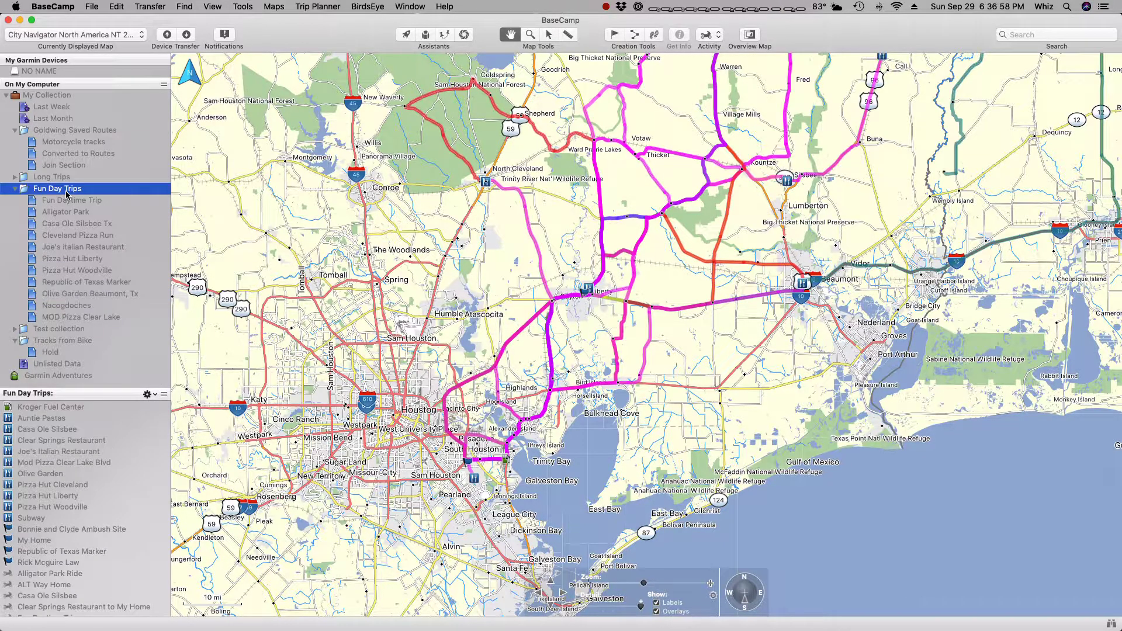
# Create a new list named New Adventure in the Fun Day Trips folder.
pyautogui.rightClick(111, 190)
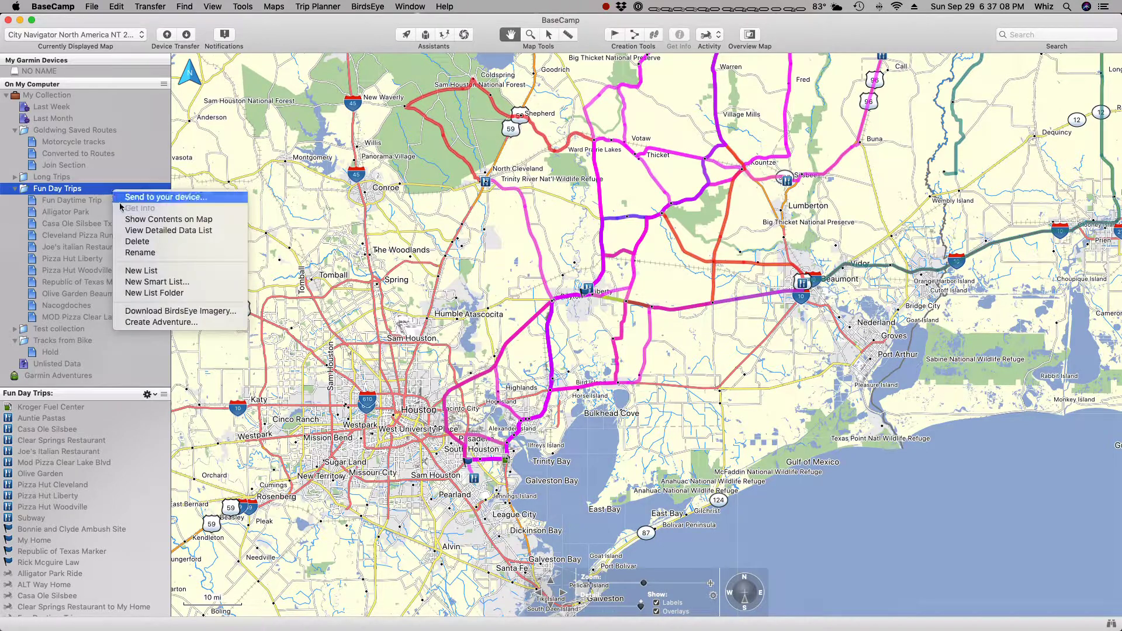
pyautogui.click(163, 271)
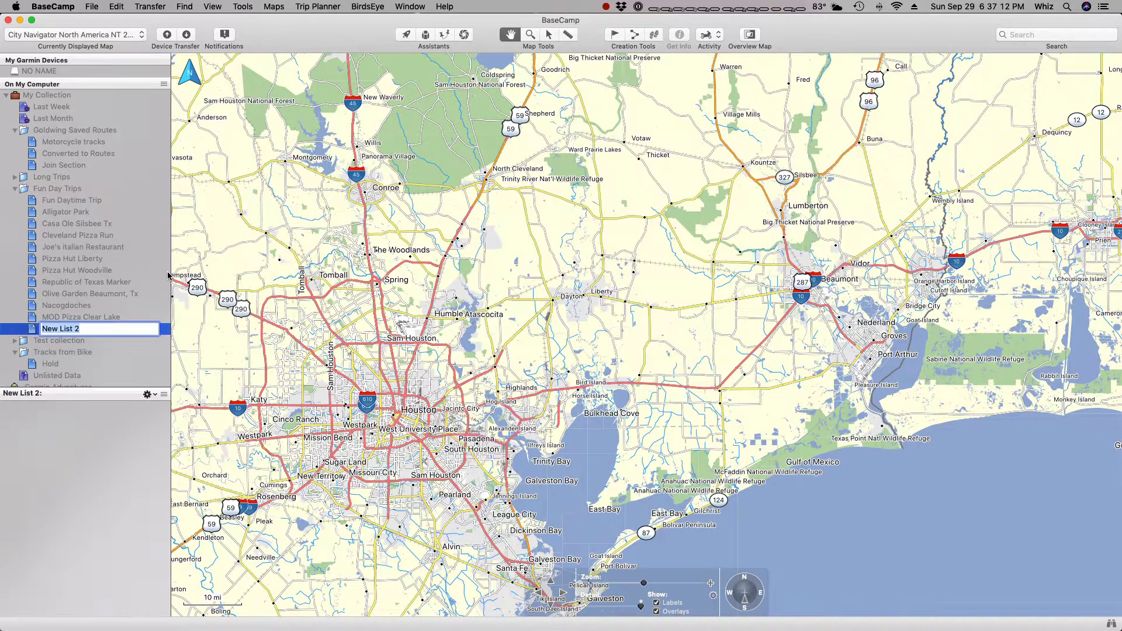
pyautogui.write('N')
pyautogui.write('ew Adventure')
pyautogui.press('Return')
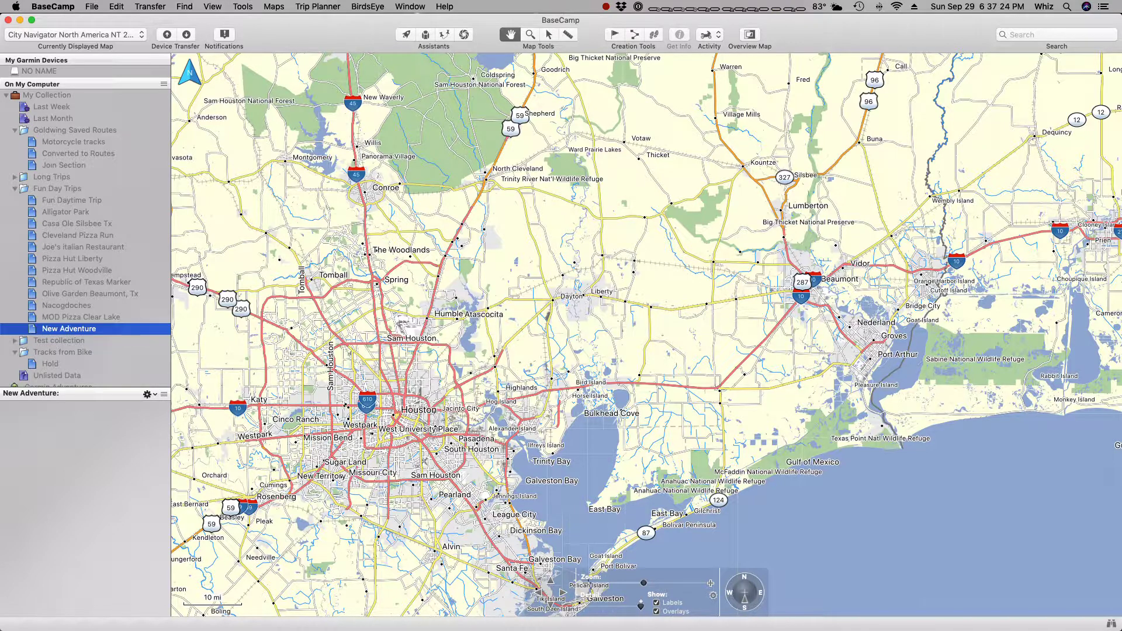
pyautogui.click(103, 318)
pyautogui.click(108, 330)
# Copy the Antelope Lodge waypoint from My Collection and paste it into the New Adventure list.
pyautogui.click(50, 95)
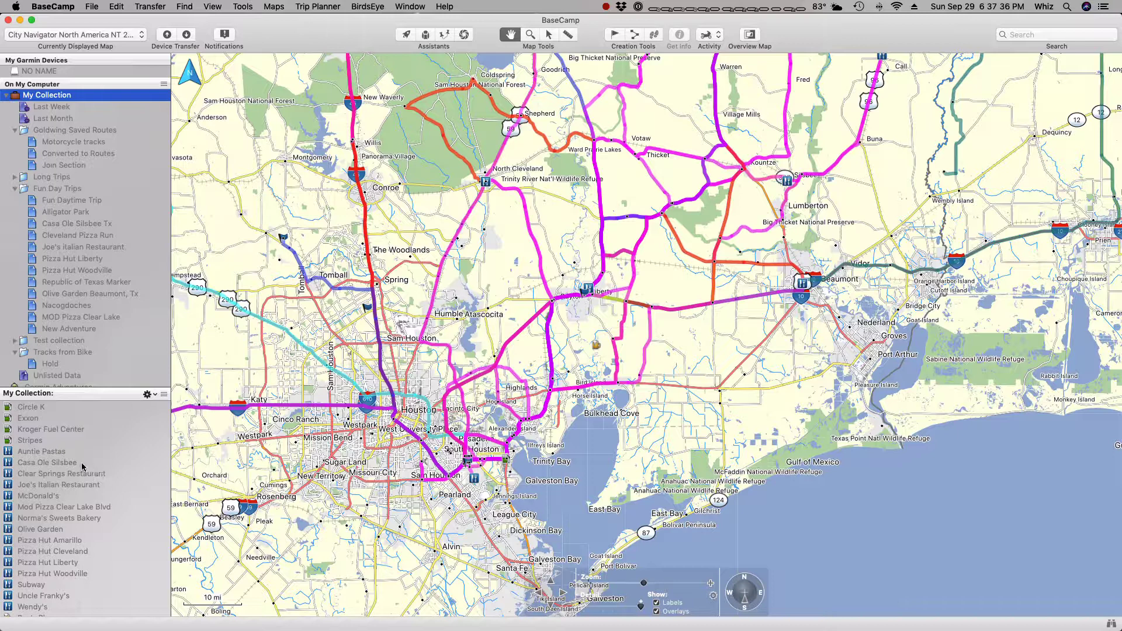
pyautogui.scroll(-8, 76, 471)
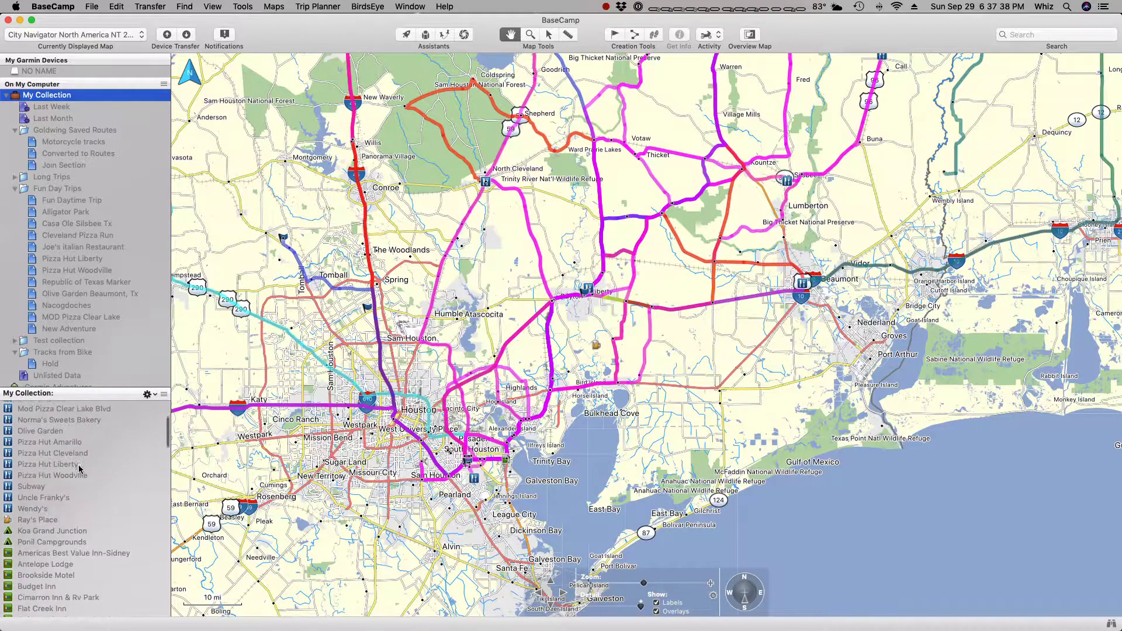
pyautogui.scroll(-5, 78, 469)
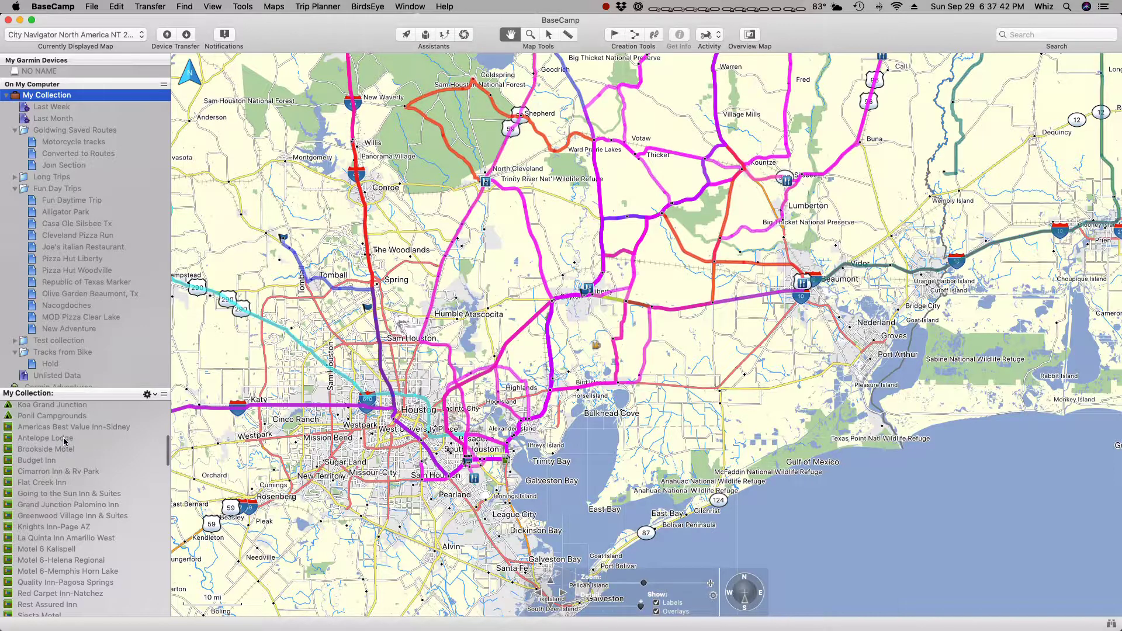
pyautogui.click(65, 440)
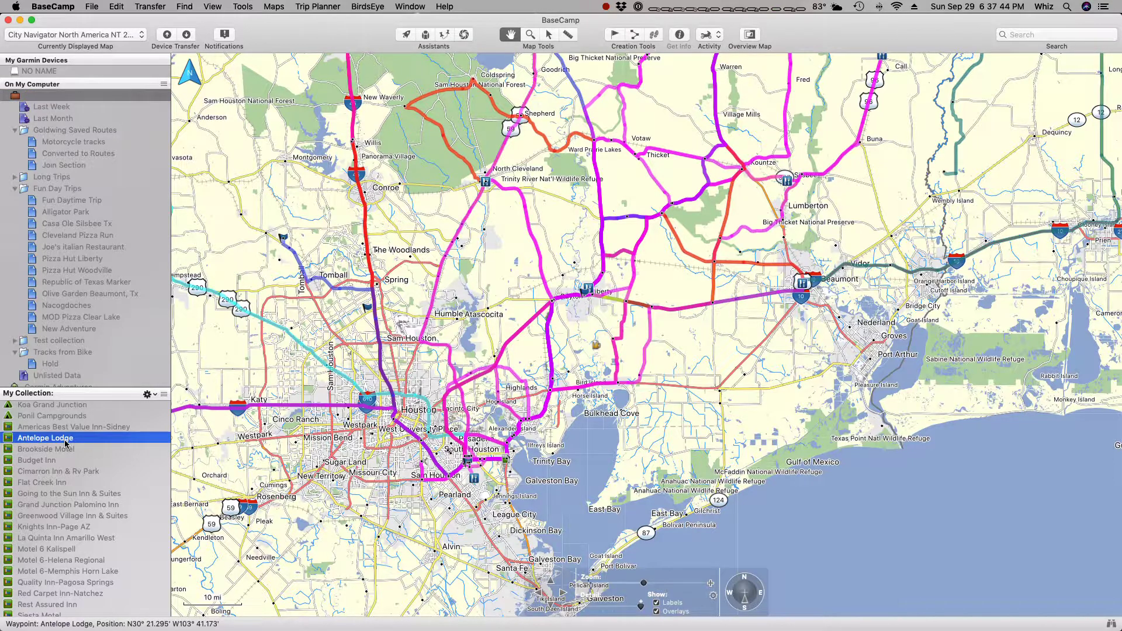
pyautogui.rightClick(66, 444)
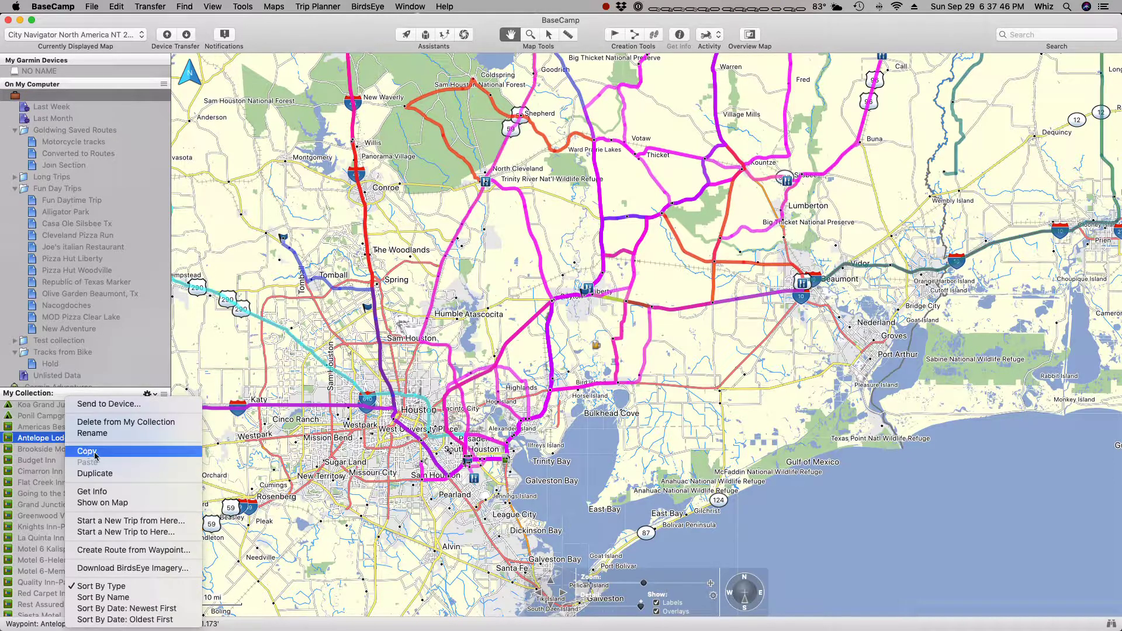
pyautogui.click(108, 456)
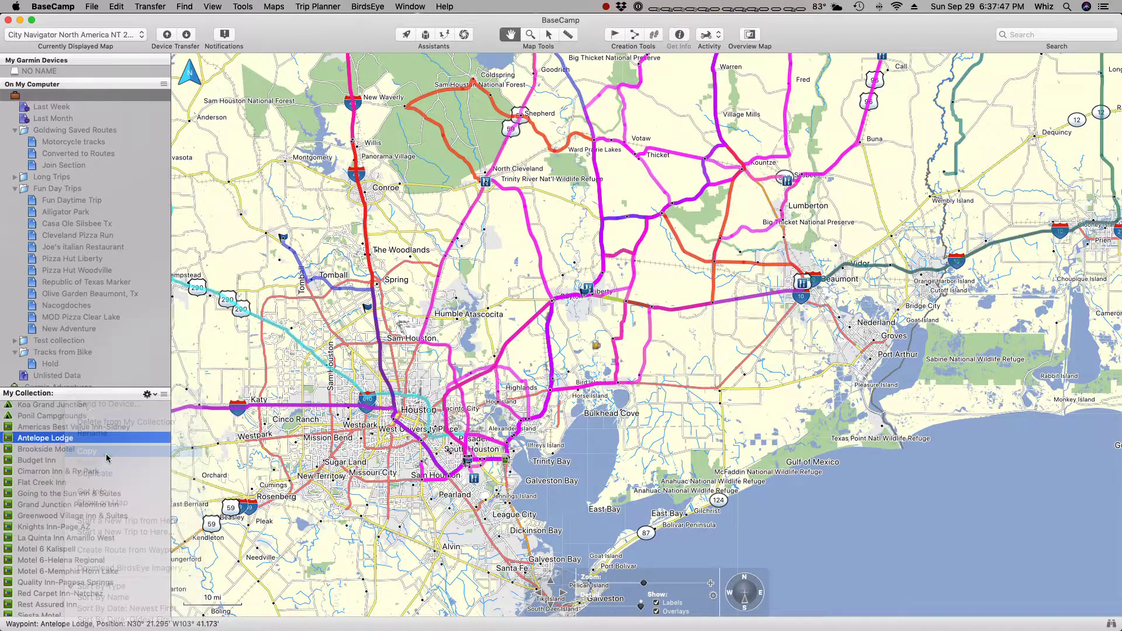
pyautogui.click(71, 329)
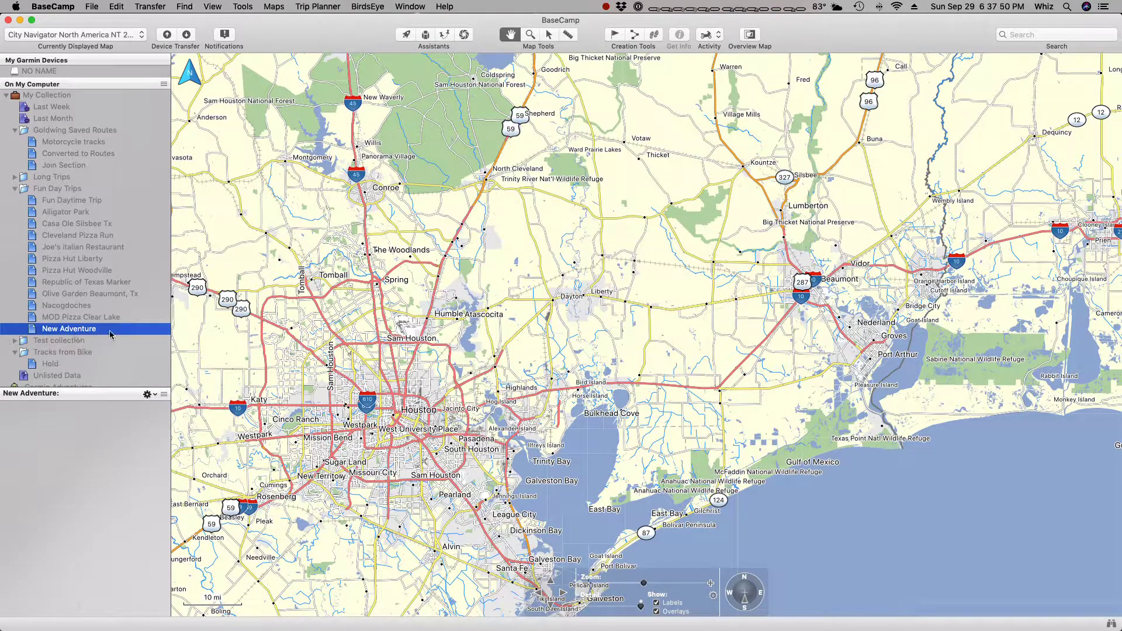
pyautogui.rightClick(91, 427)
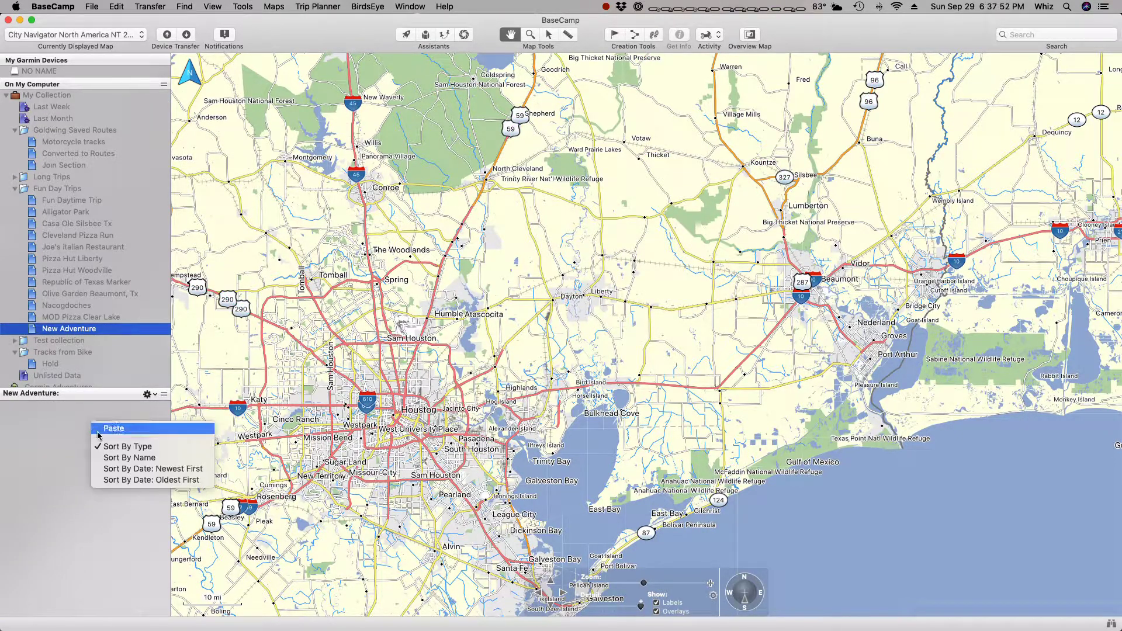
pyautogui.click(148, 433)
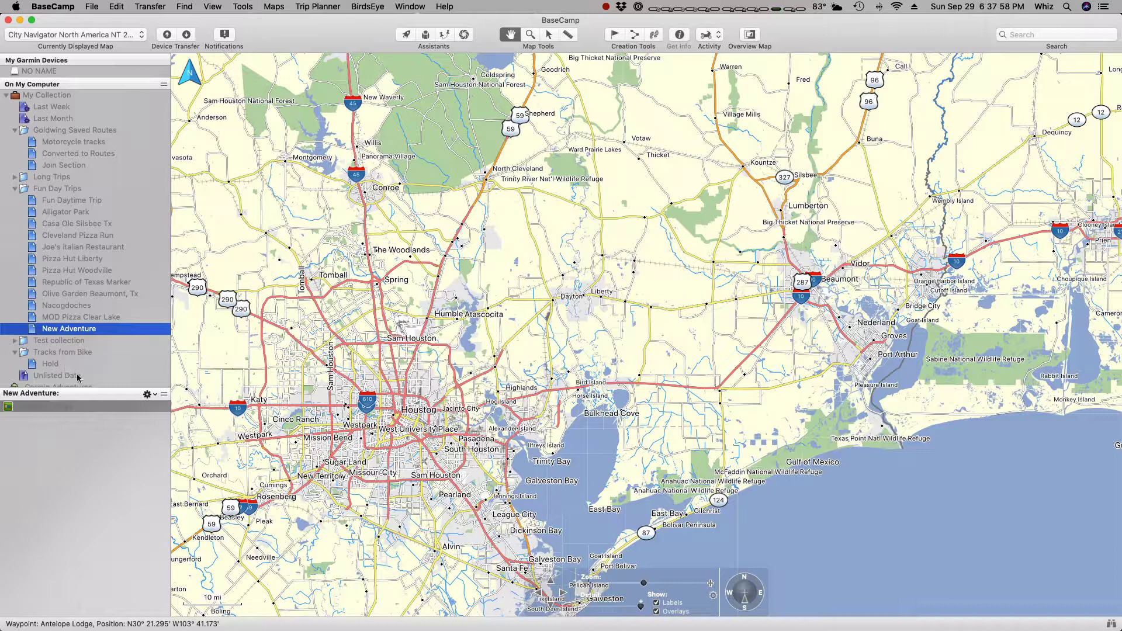
# Copy the Koa Grand Junction waypoint from My Collection and paste it into the New Adventure list.
pyautogui.click(60, 97)
pyautogui.scroll(-5, 84, 514)
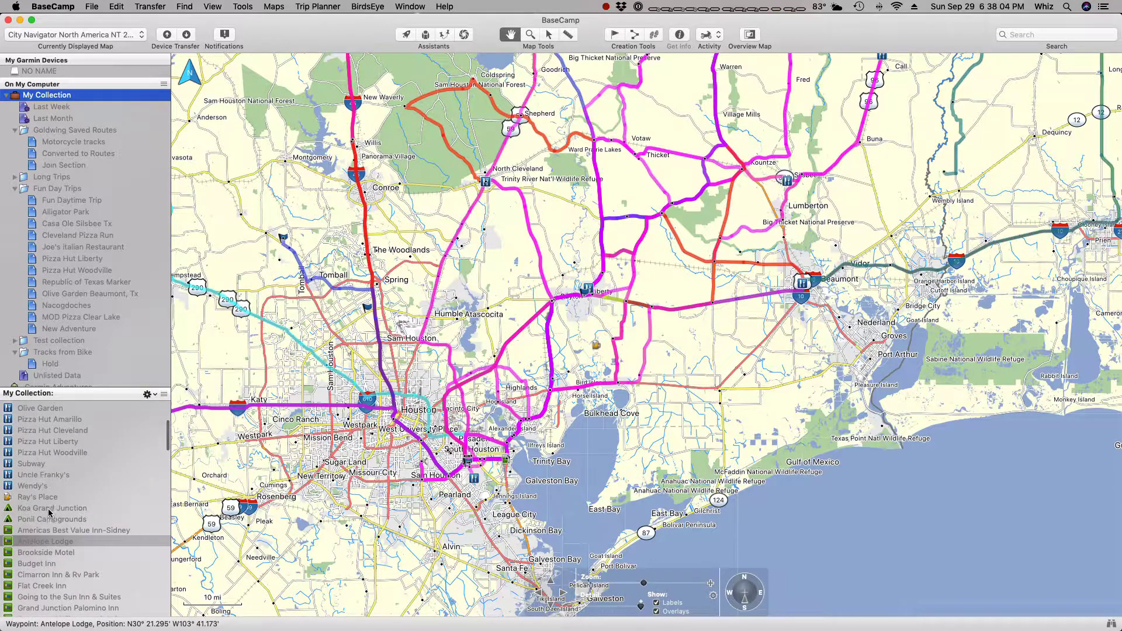
pyautogui.click(66, 509)
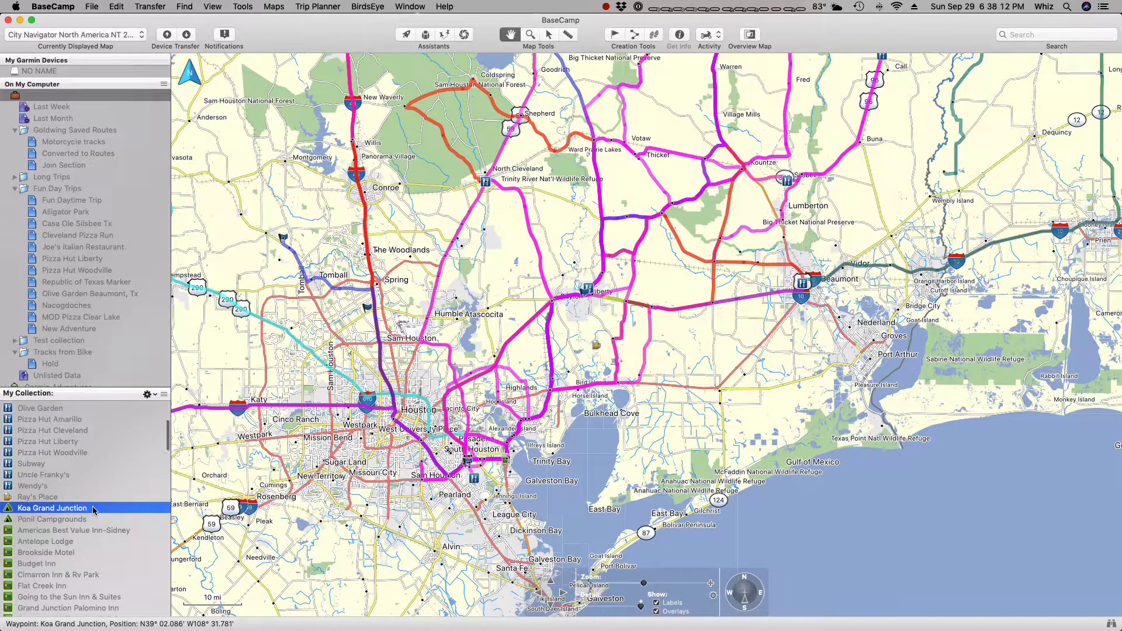
pyautogui.rightClick(91, 512)
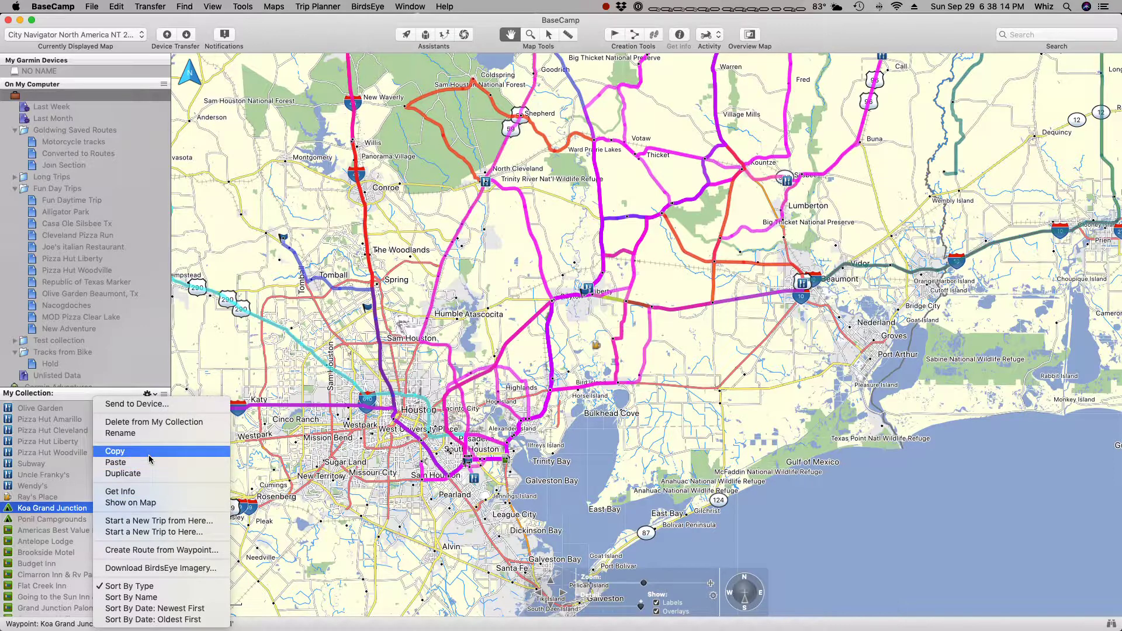
pyautogui.click(143, 454)
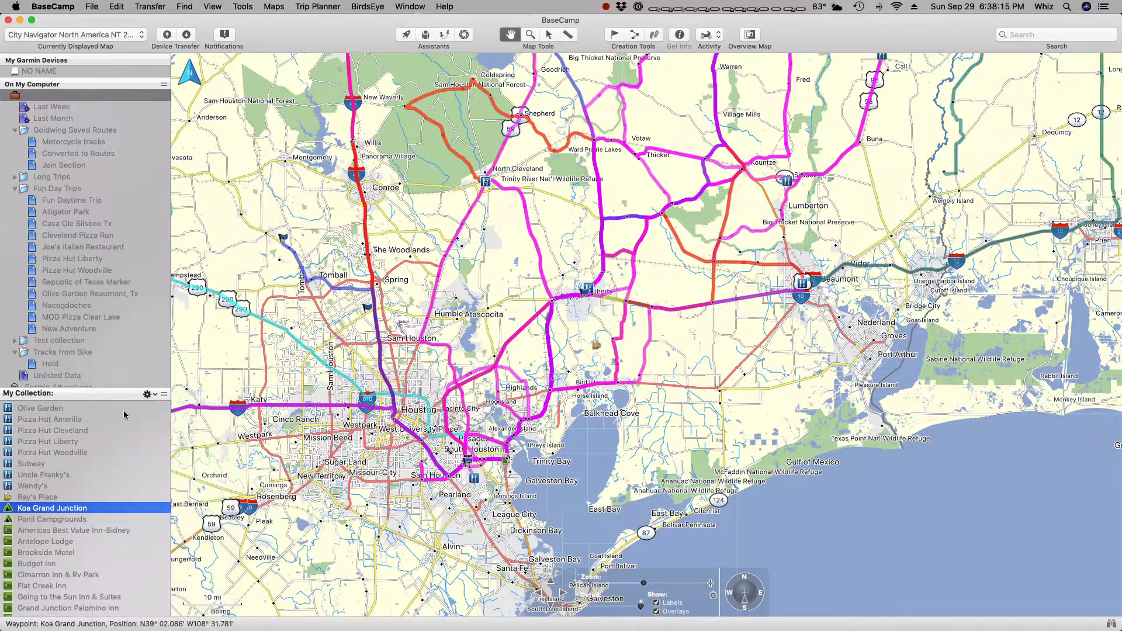
pyautogui.click(67, 331)
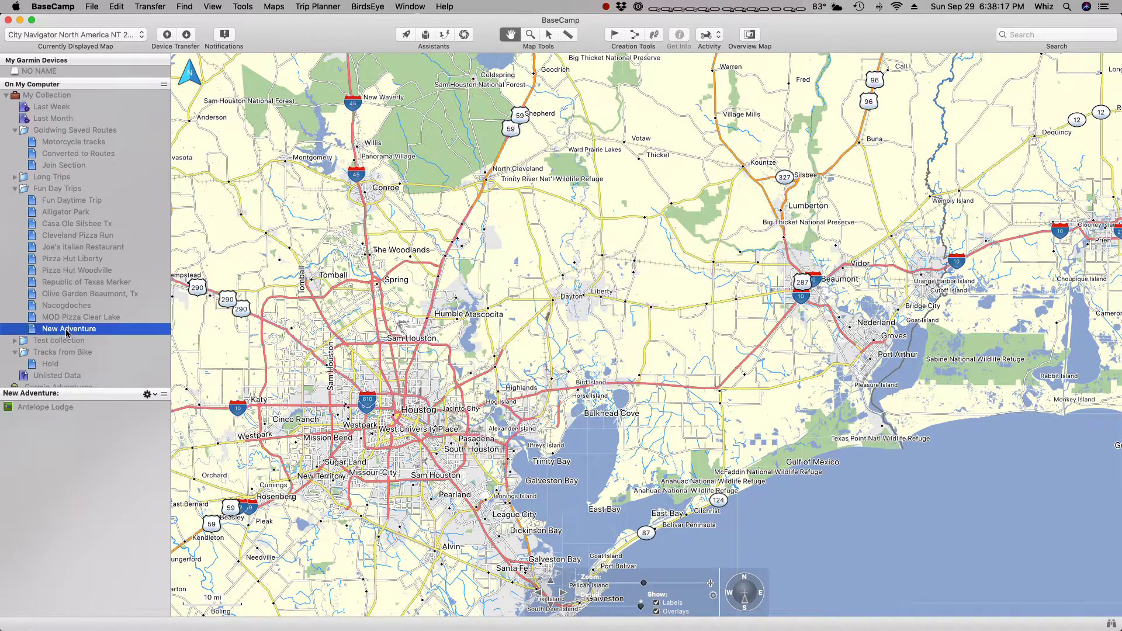
pyautogui.rightClick(64, 431)
pyautogui.click(120, 434)
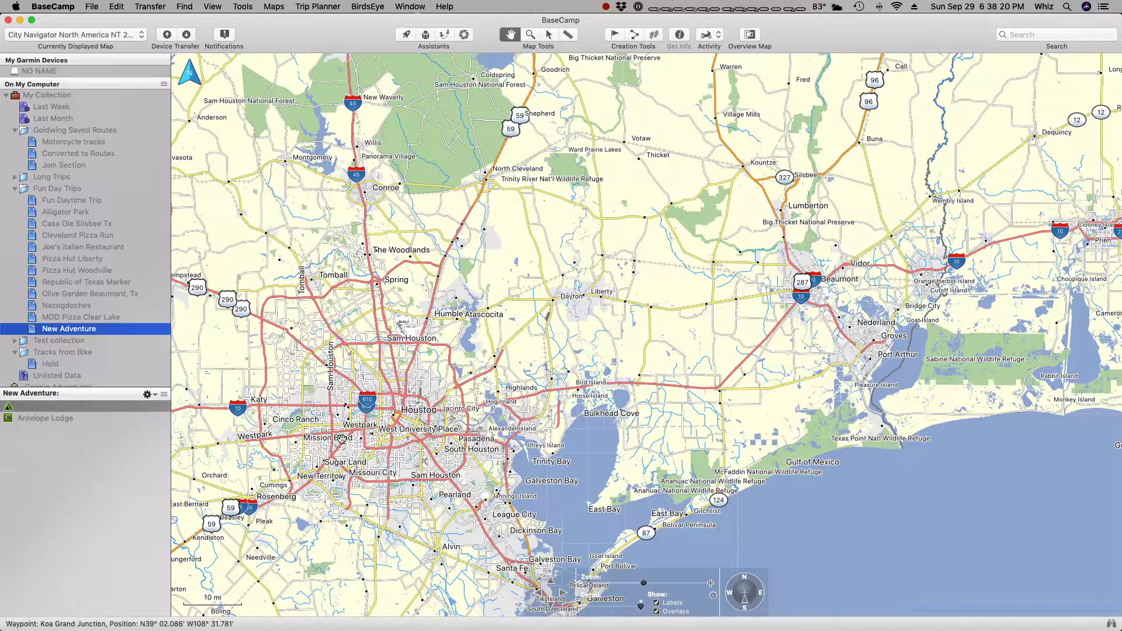
# Locate the Antelope Lodge and Koa Grand Junction waypoints on the map, from Texas up to western Colorado.
pyautogui.scroll(-3, 380, 431)
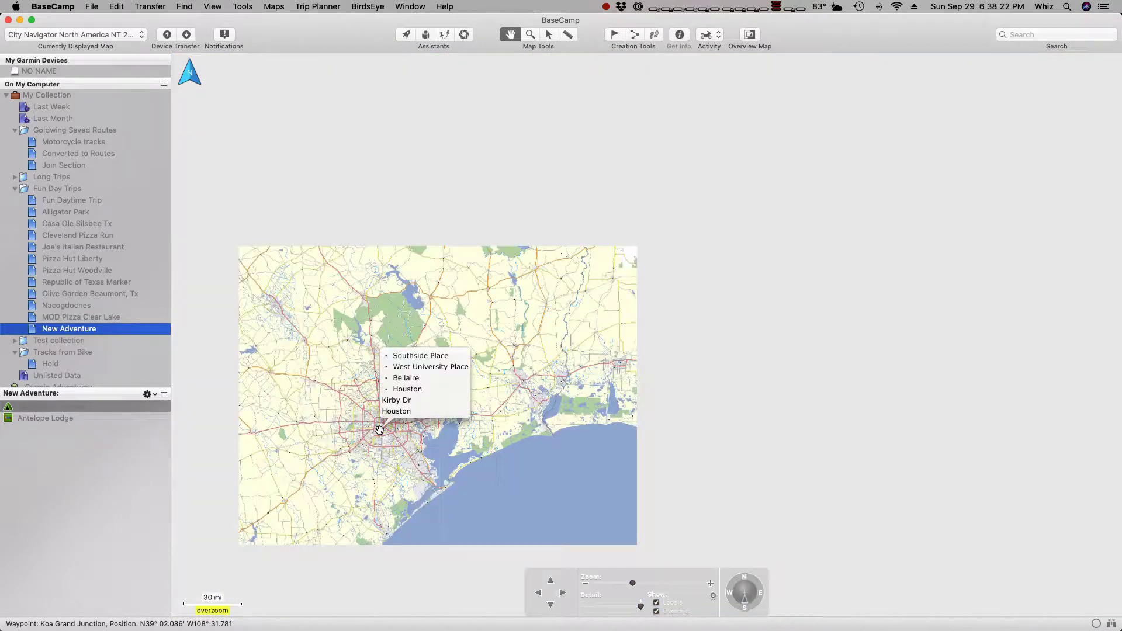
pyautogui.moveTo(319, 419); pyautogui.dragTo(563, 453)
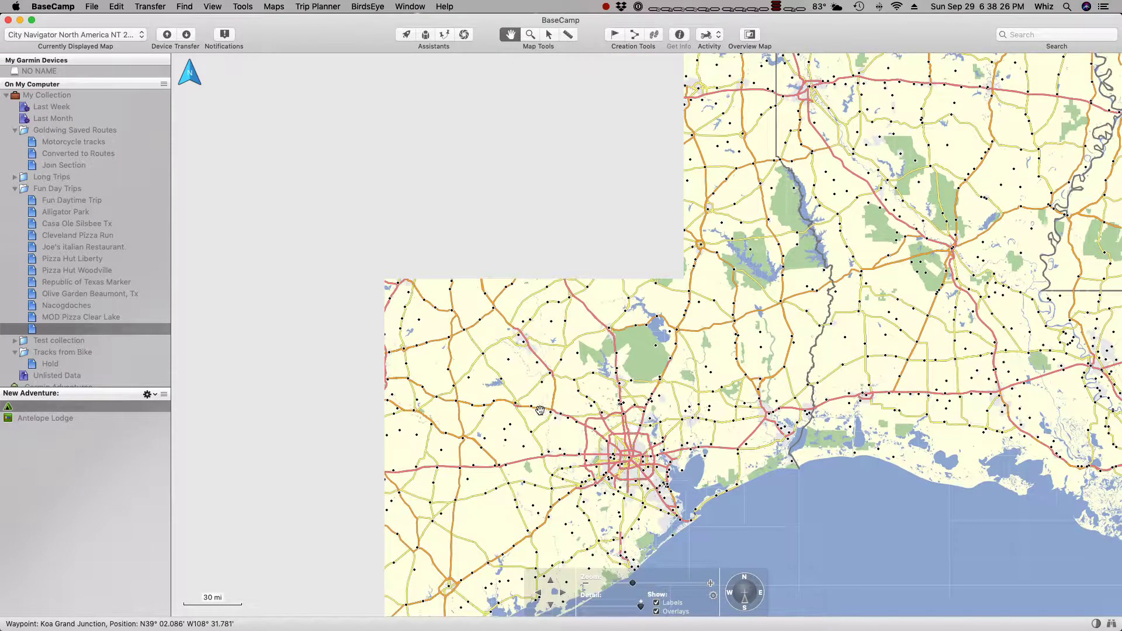
pyautogui.moveTo(492, 405); pyautogui.dragTo(584, 468)
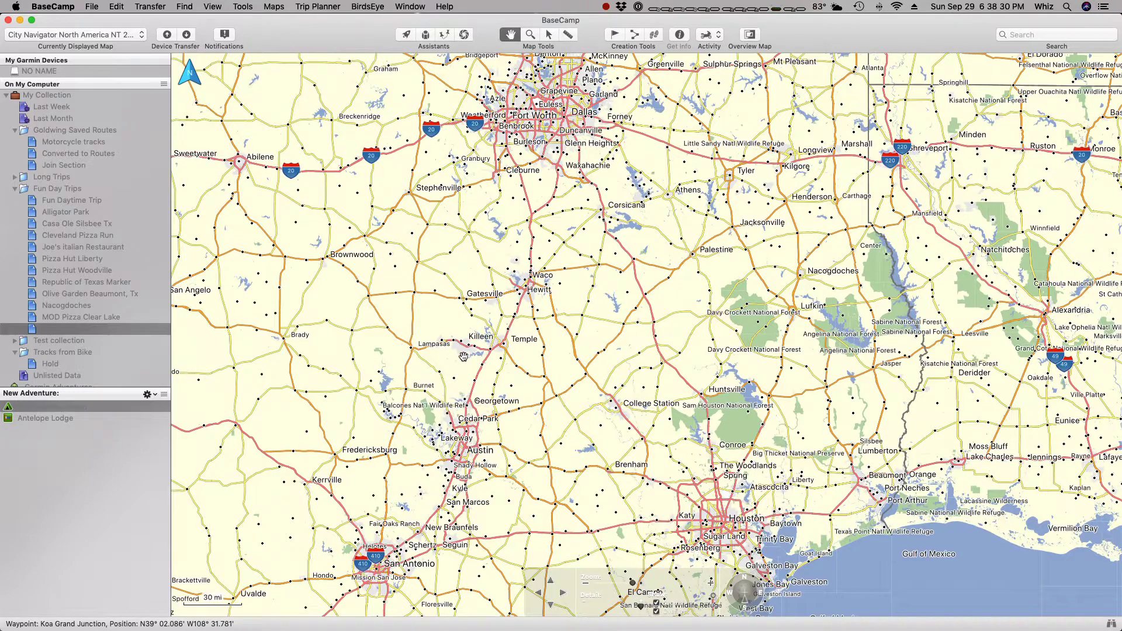
pyautogui.moveTo(471, 364); pyautogui.dragTo(573, 381)
pyautogui.scroll(-3, 574, 380)
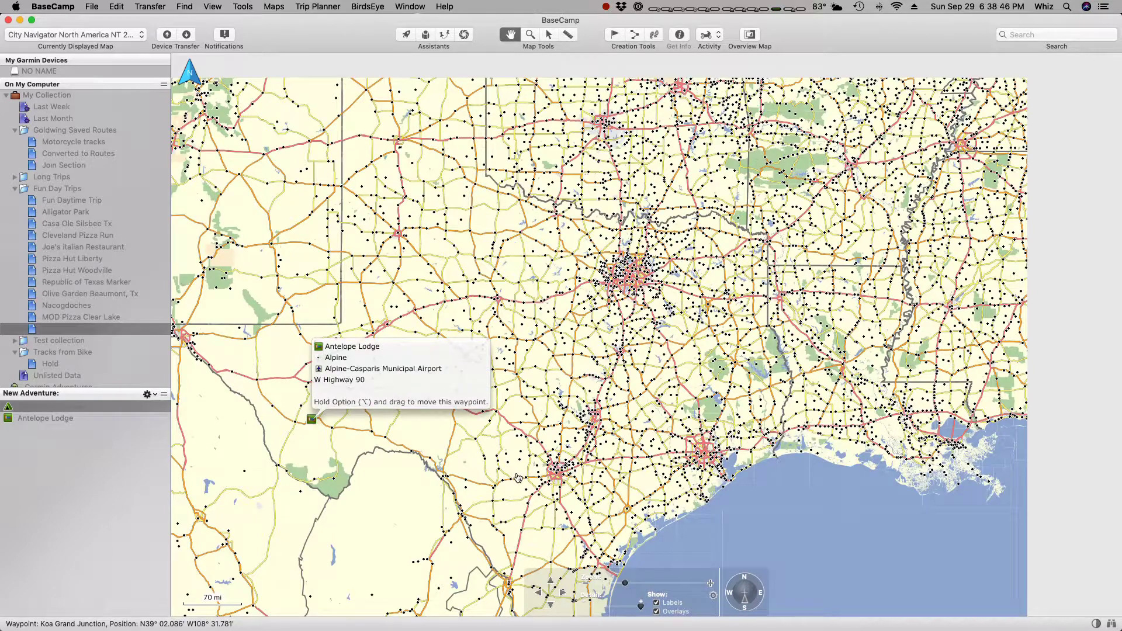
pyautogui.moveTo(525, 501); pyautogui.dragTo(610, 521)
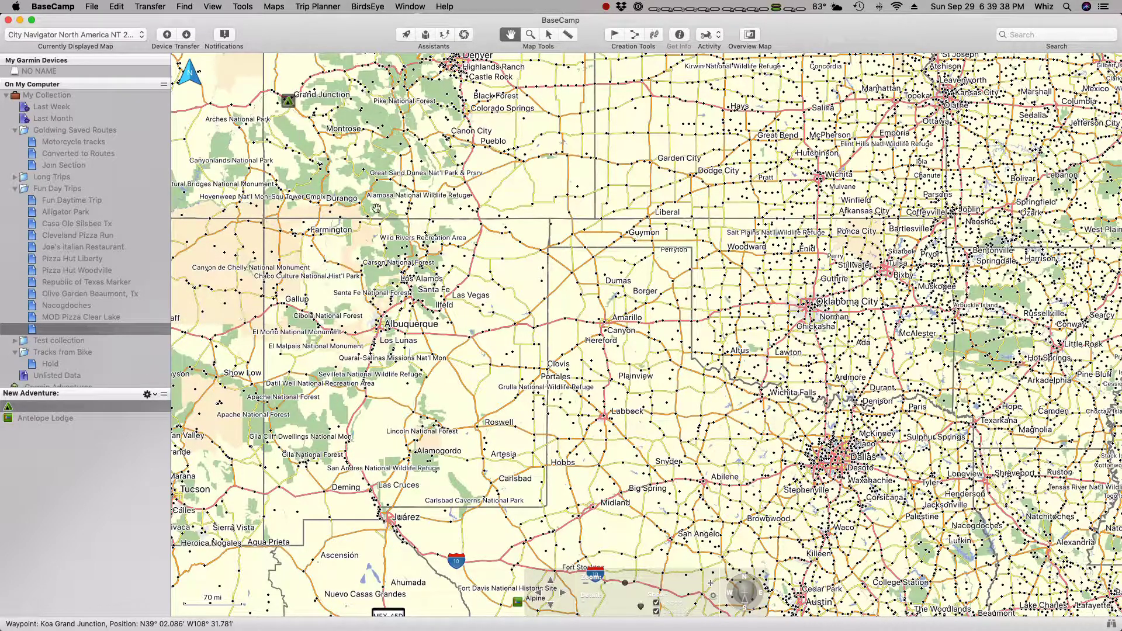
# Draw a freehand route on the map from Safford through Socorro, Yah-Ta-Hey, La Junta, Midland Airpark and Santo to Gorham, skipping the start and destination form.
pyautogui.click(635, 38)
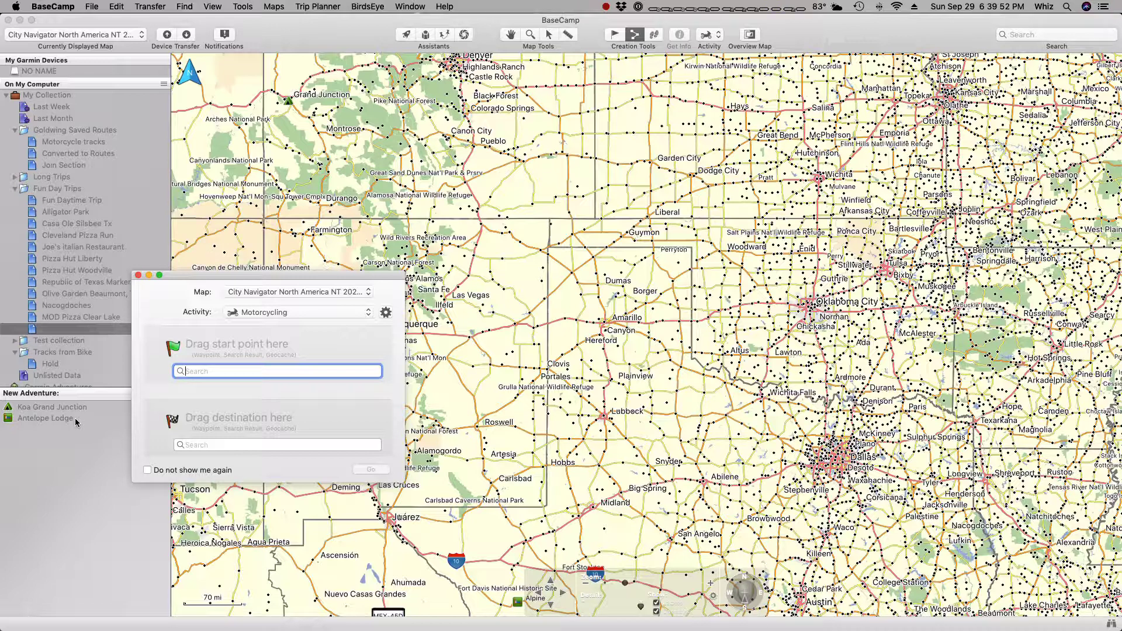
pyautogui.click(139, 276)
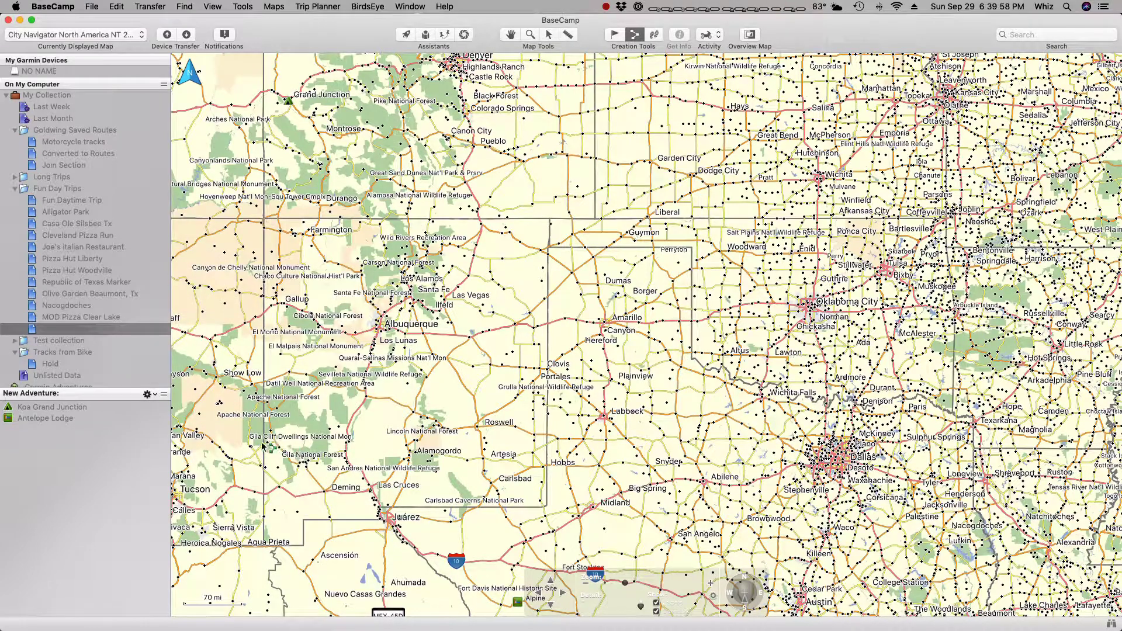
pyautogui.click(232, 461)
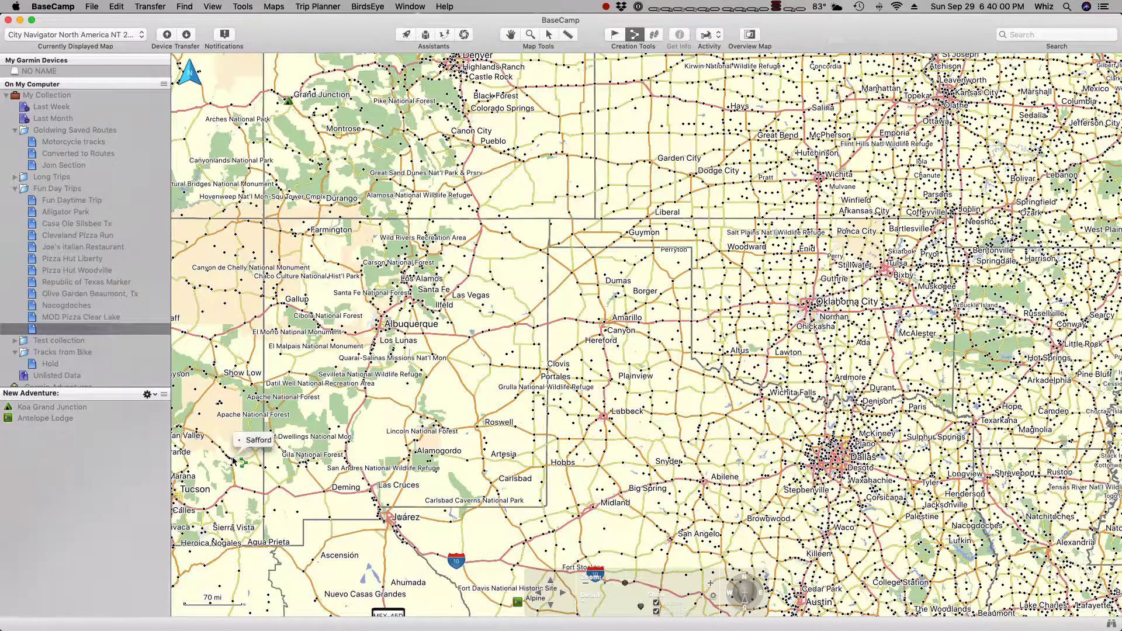
pyautogui.click(365, 388)
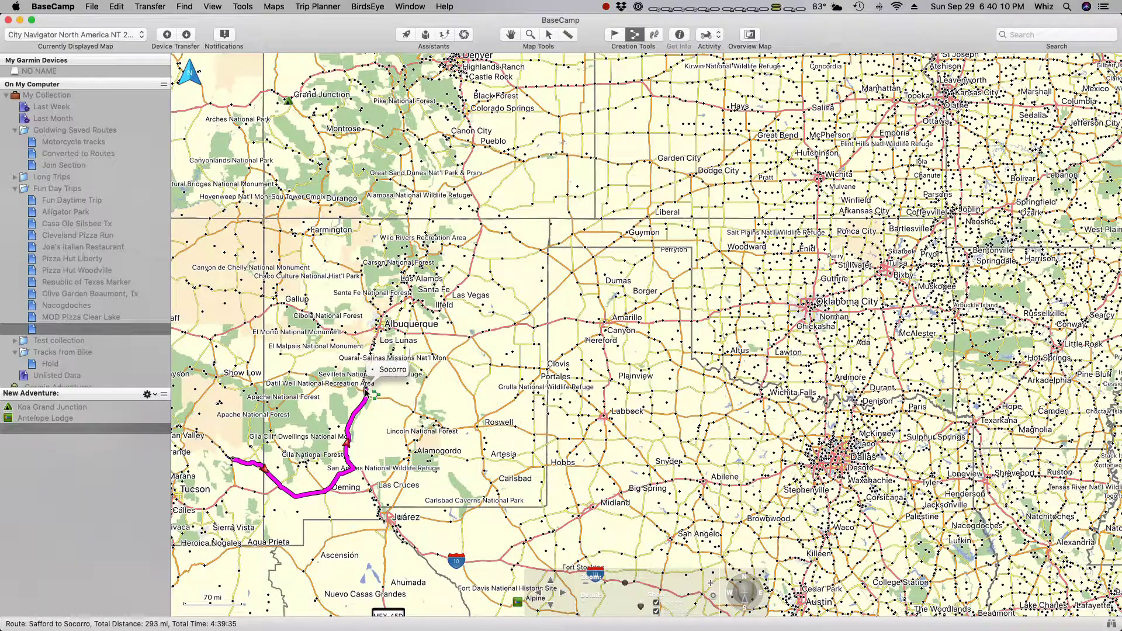
pyautogui.click(277, 300)
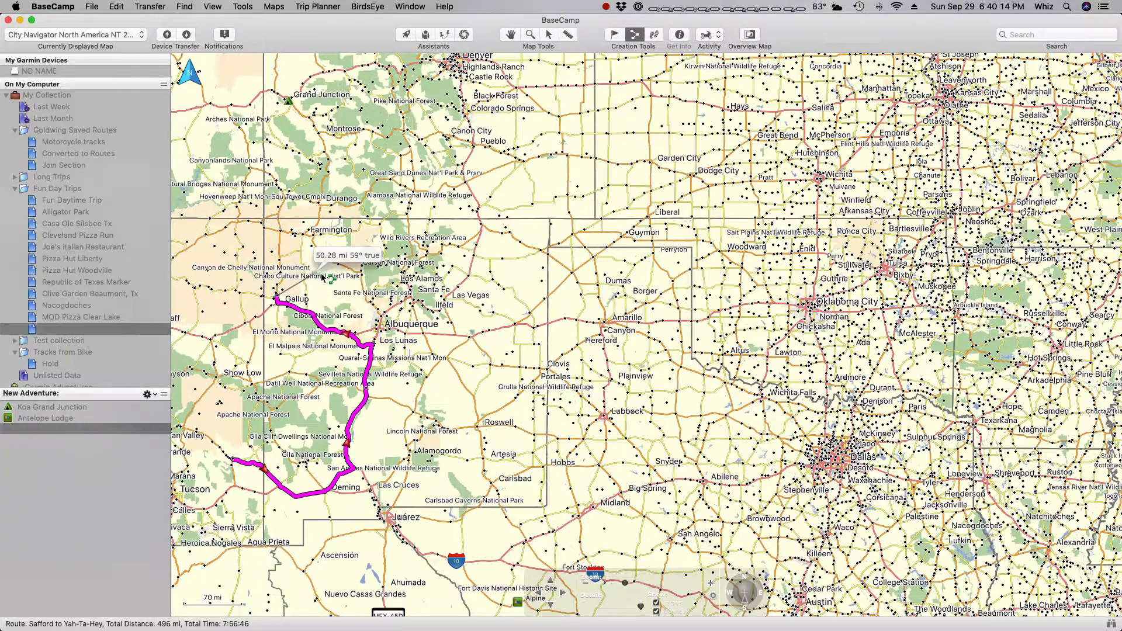
pyautogui.click(523, 164)
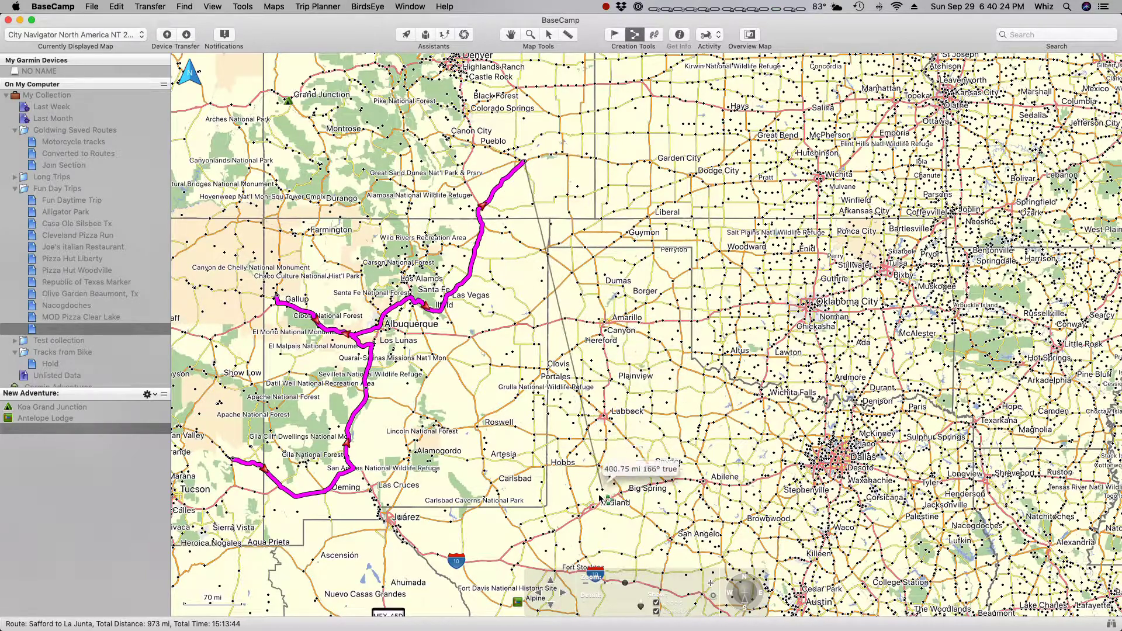
pyautogui.click(594, 508)
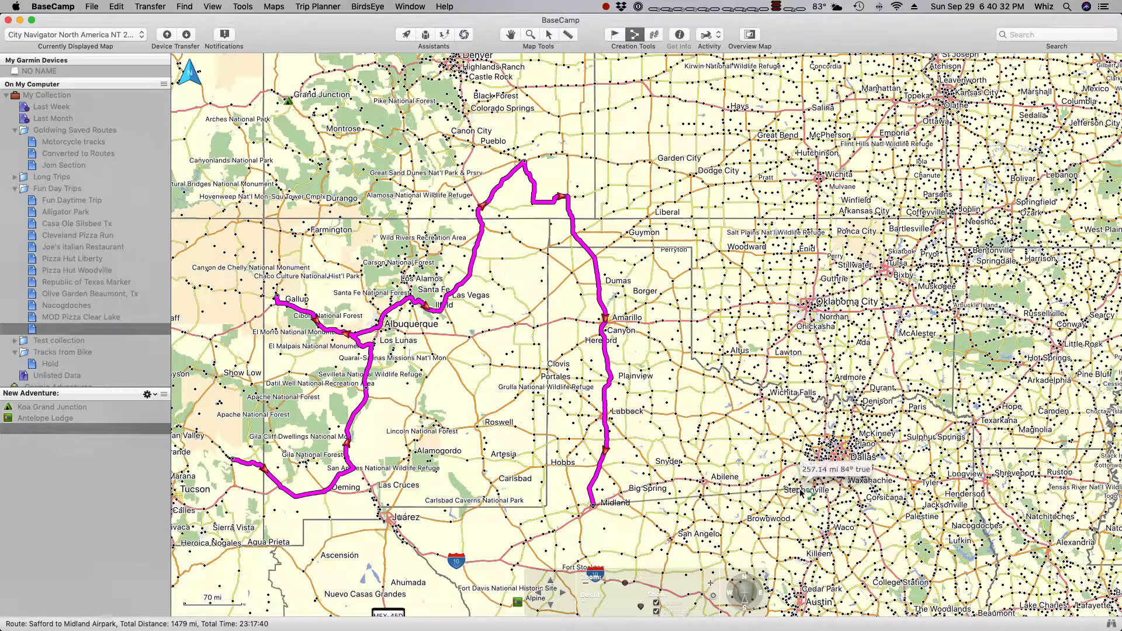
pyautogui.click(782, 475)
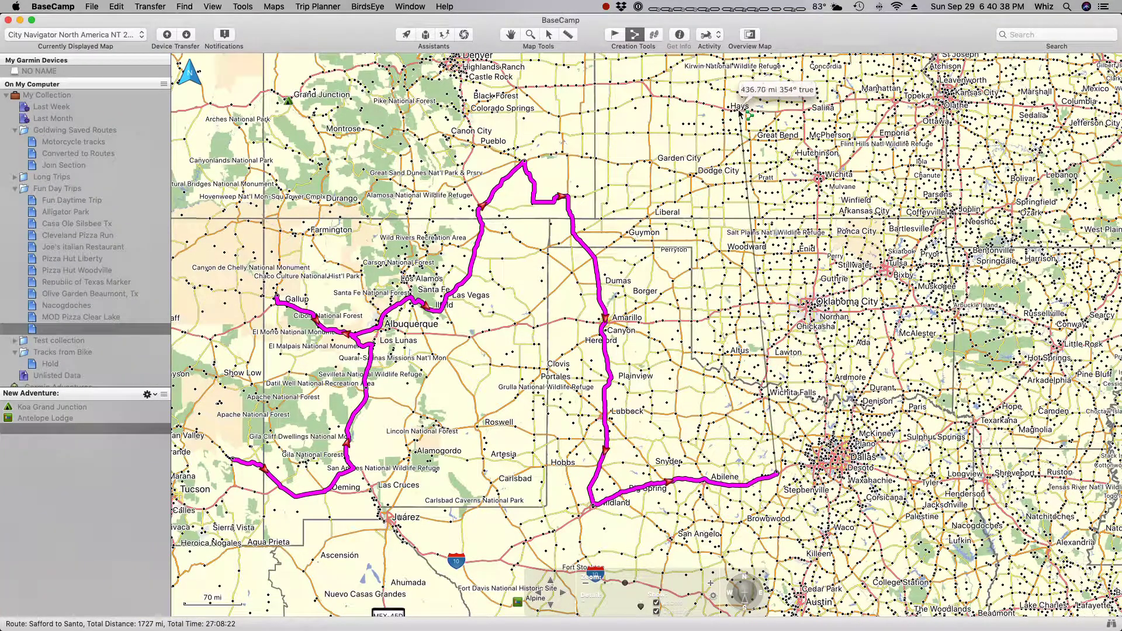
pyautogui.click(739, 111)
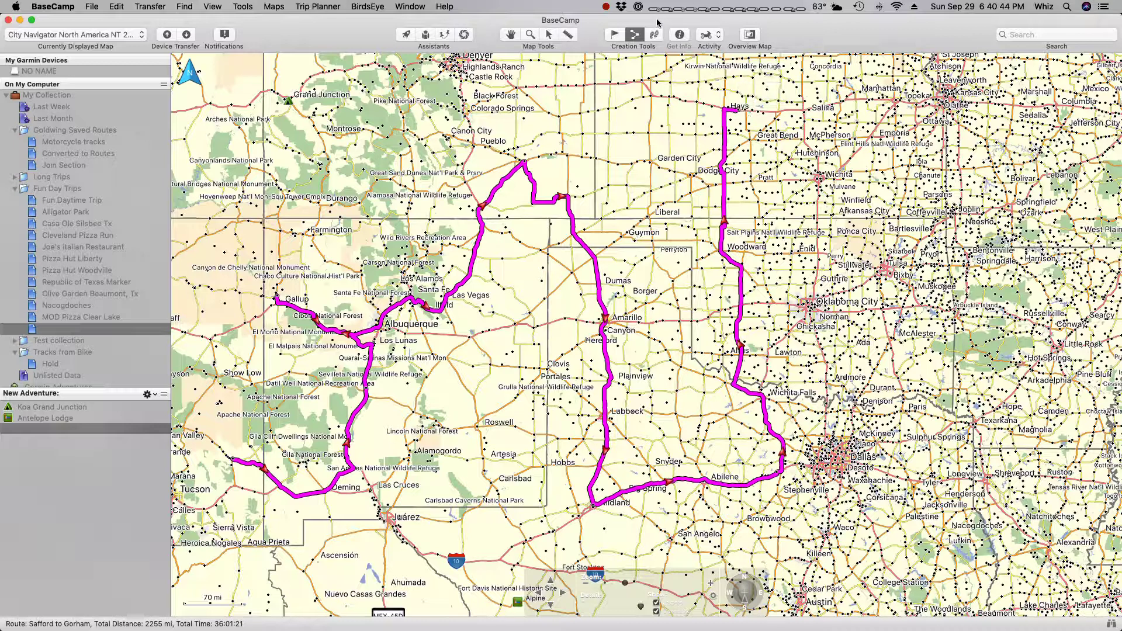
pyautogui.click(511, 35)
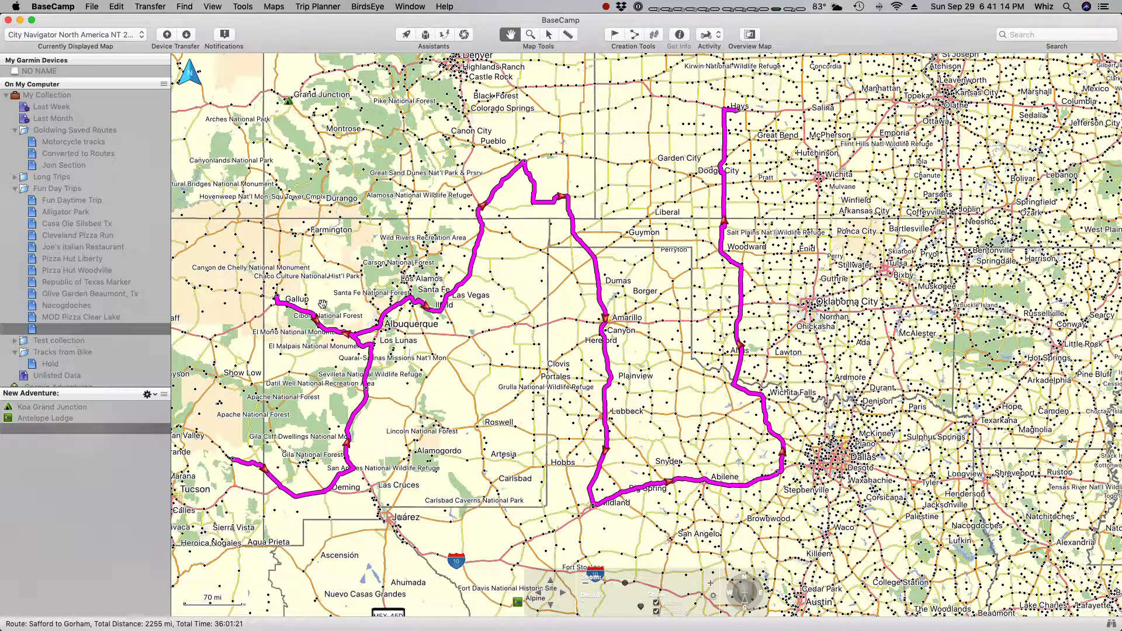
# Reshape the freehand route's stretch east of Gallup northward past Durango, and delete the route from My Collection.
pyautogui.moveTo(327, 332); pyautogui.dragTo(376, 180)
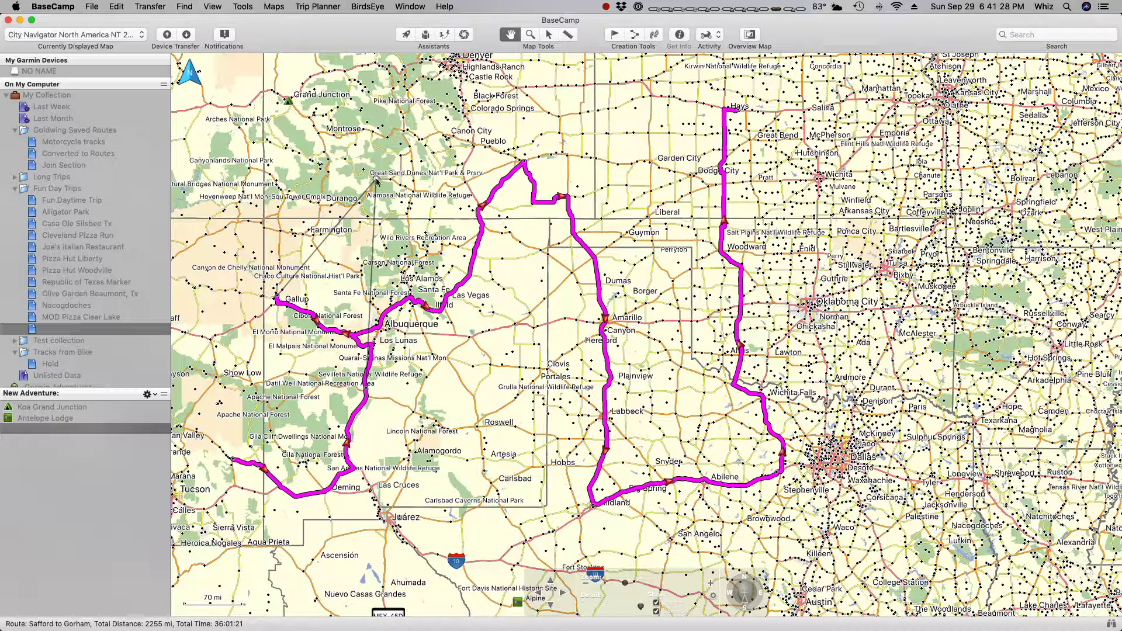
pyautogui.moveTo(377, 181); pyautogui.dragTo(377, 181)
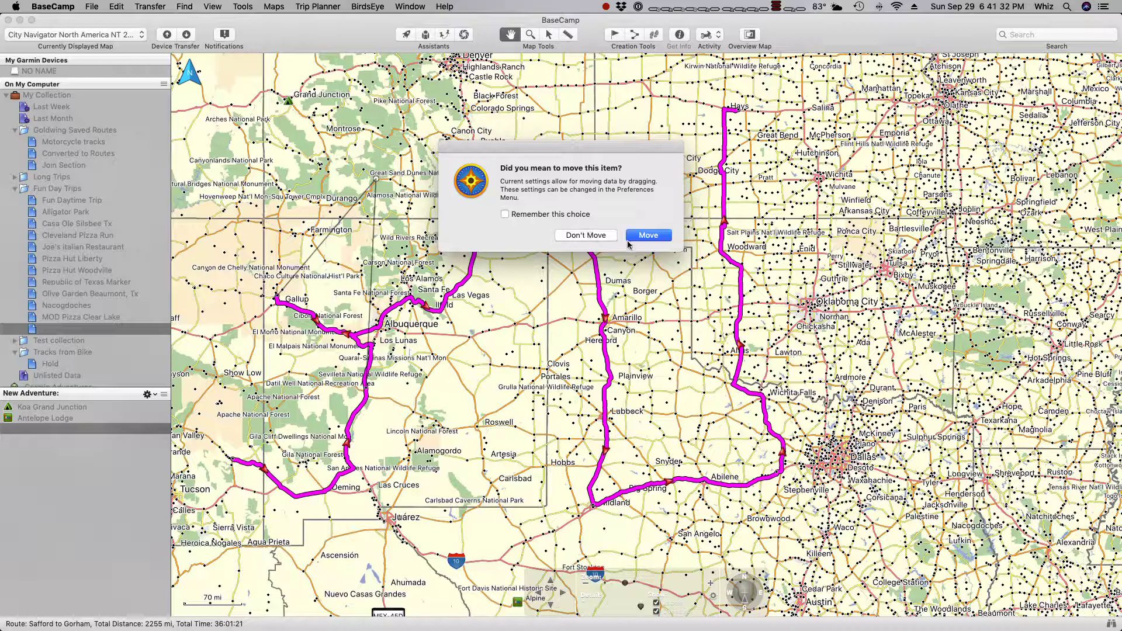
pyautogui.click(653, 237)
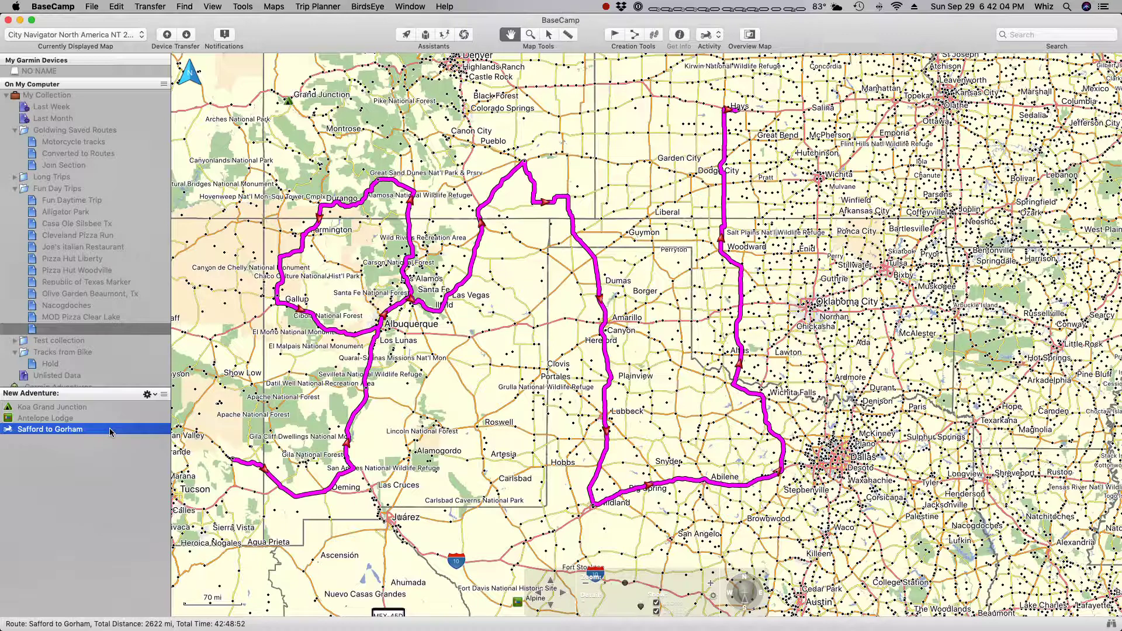
pyautogui.rightClick(110, 428)
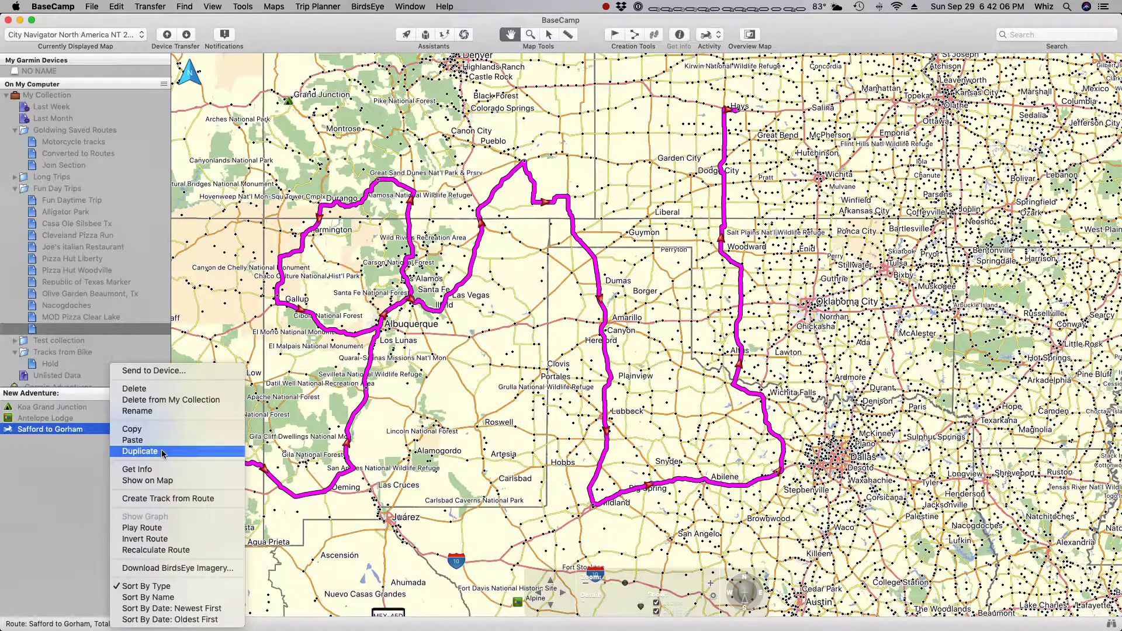
pyautogui.click(178, 401)
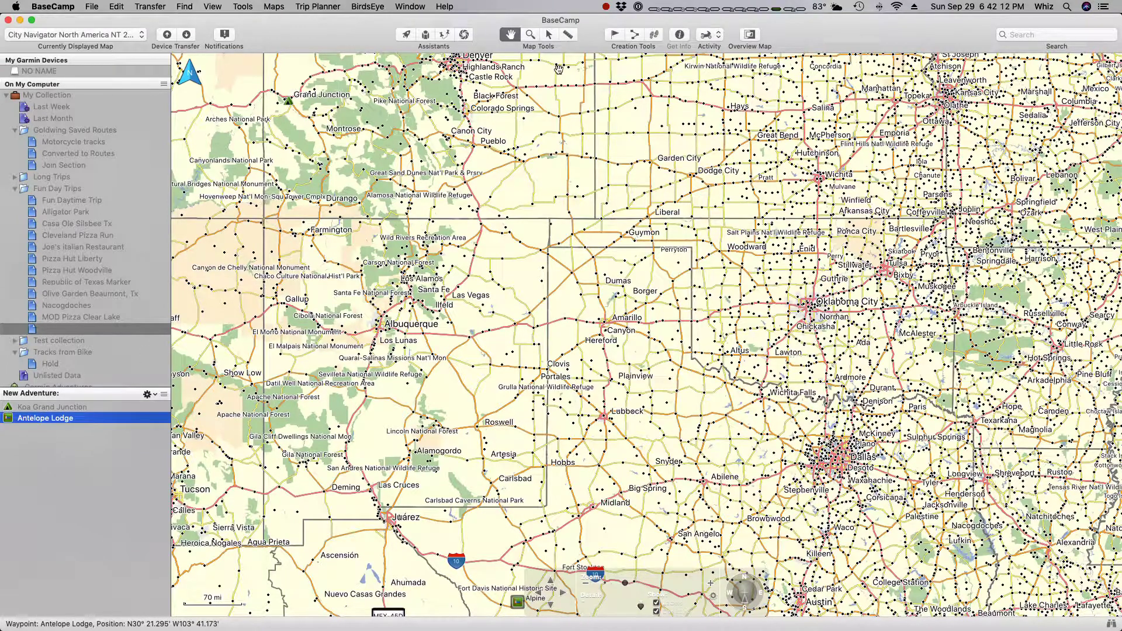
# Create a Motorcycling route with Antelope Lodge as the start point and Koa Grand Junction as the destination.
pyautogui.click(635, 37)
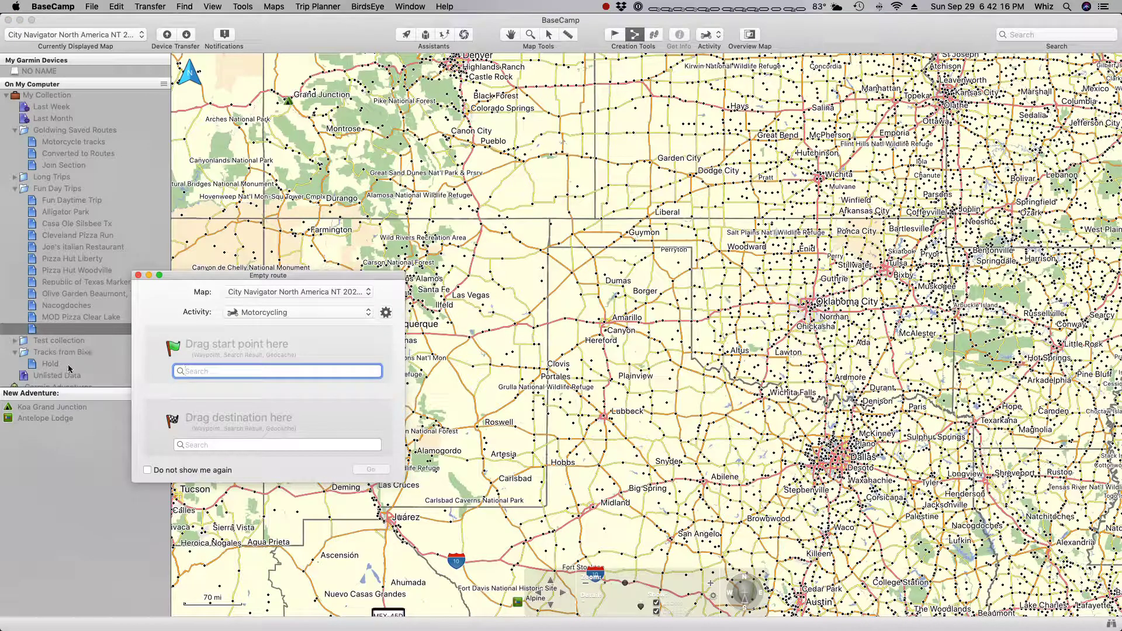
pyautogui.click(67, 411)
pyautogui.moveTo(67, 411); pyautogui.dragTo(246, 446)
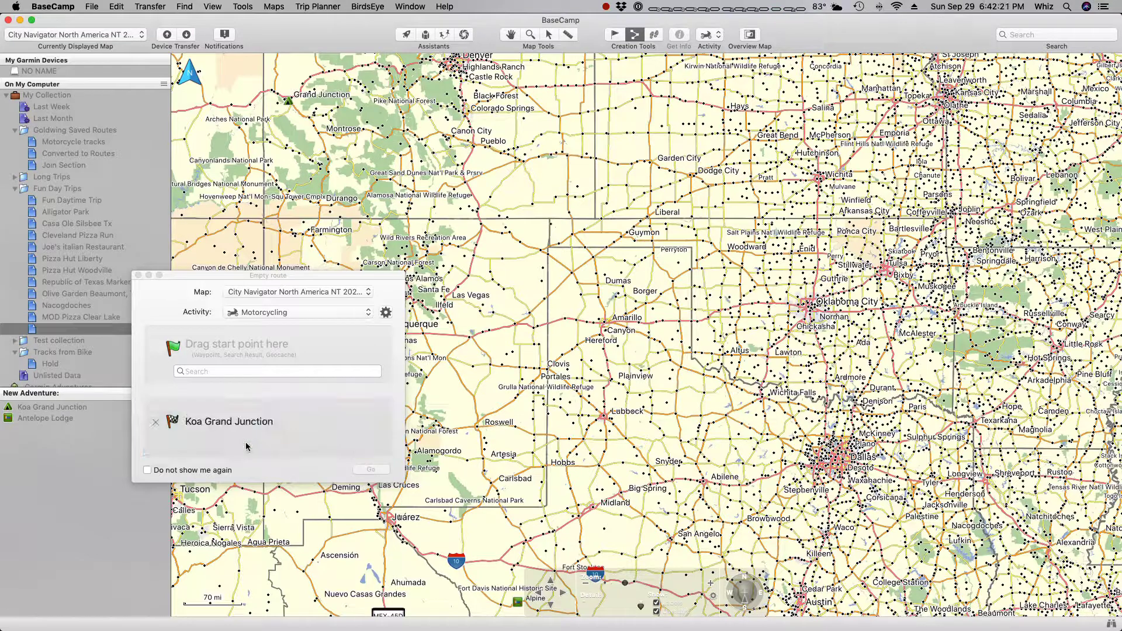
pyautogui.click(48, 420)
pyautogui.moveTo(48, 424); pyautogui.dragTo(253, 378)
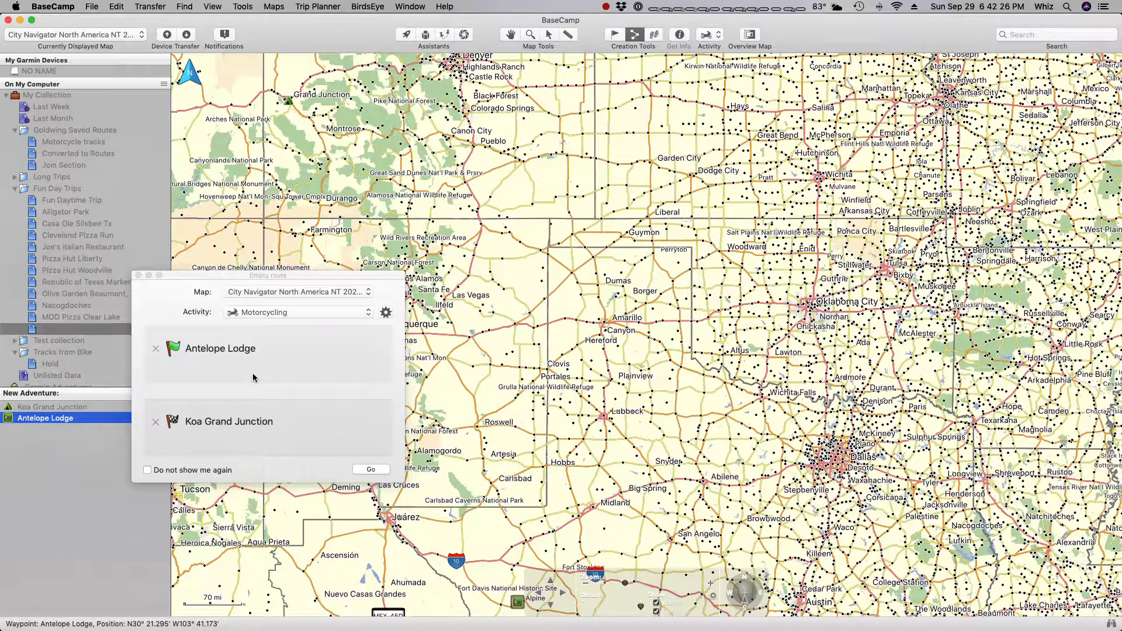
pyautogui.click(372, 470)
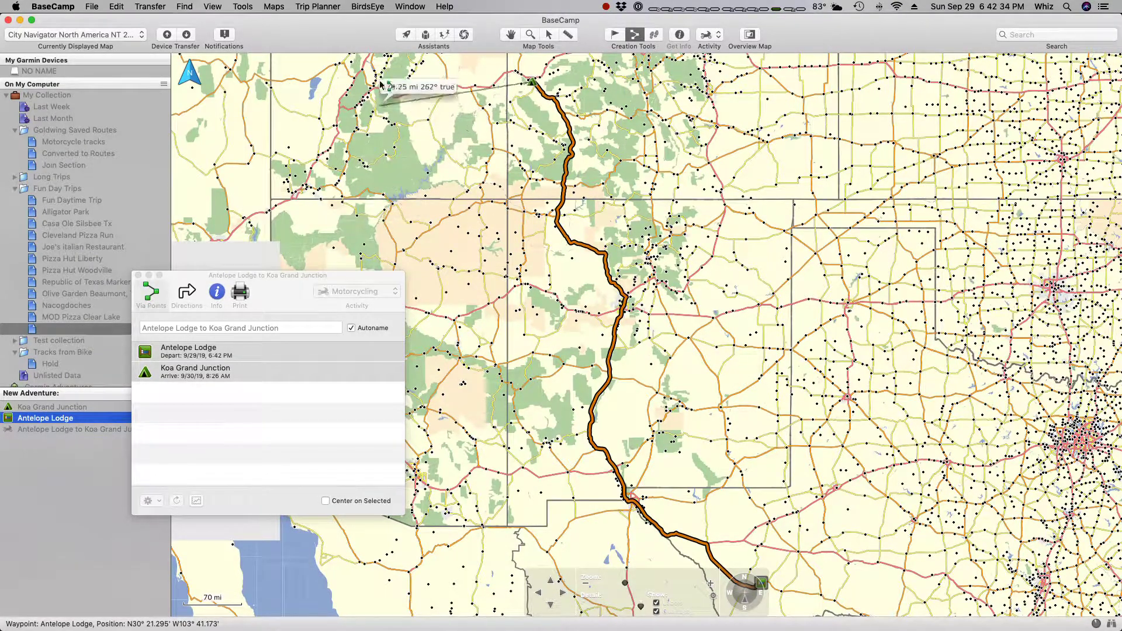
pyautogui.click(511, 35)
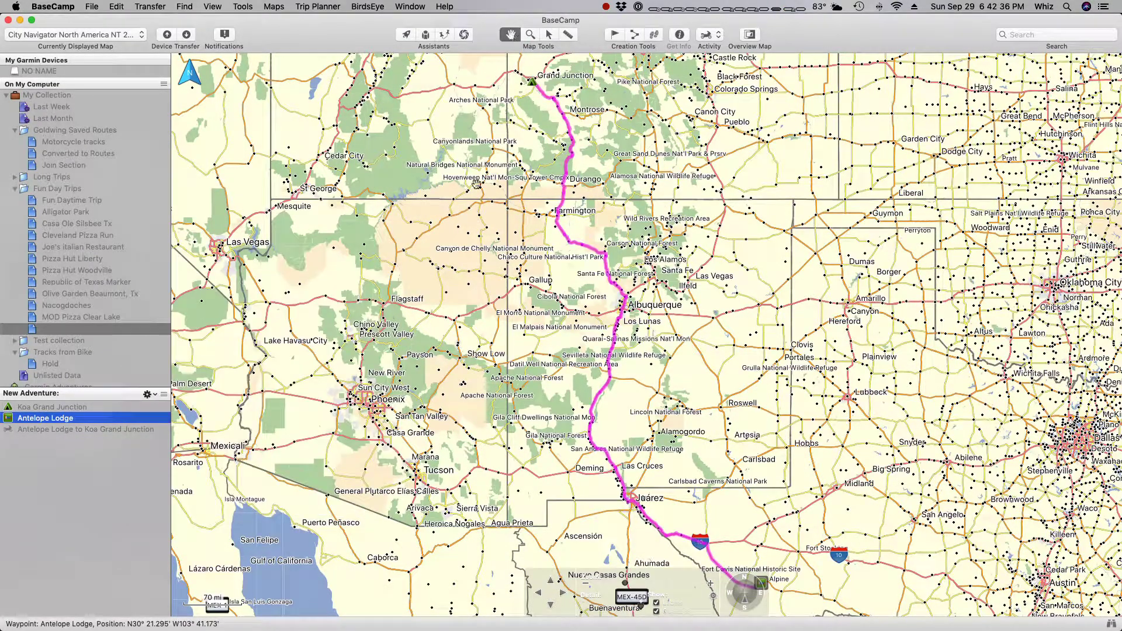
# Open the details of the Antelope Lodge to Koa Grand Junction route and move that window clear of the route line.
pyautogui.click(598, 402)
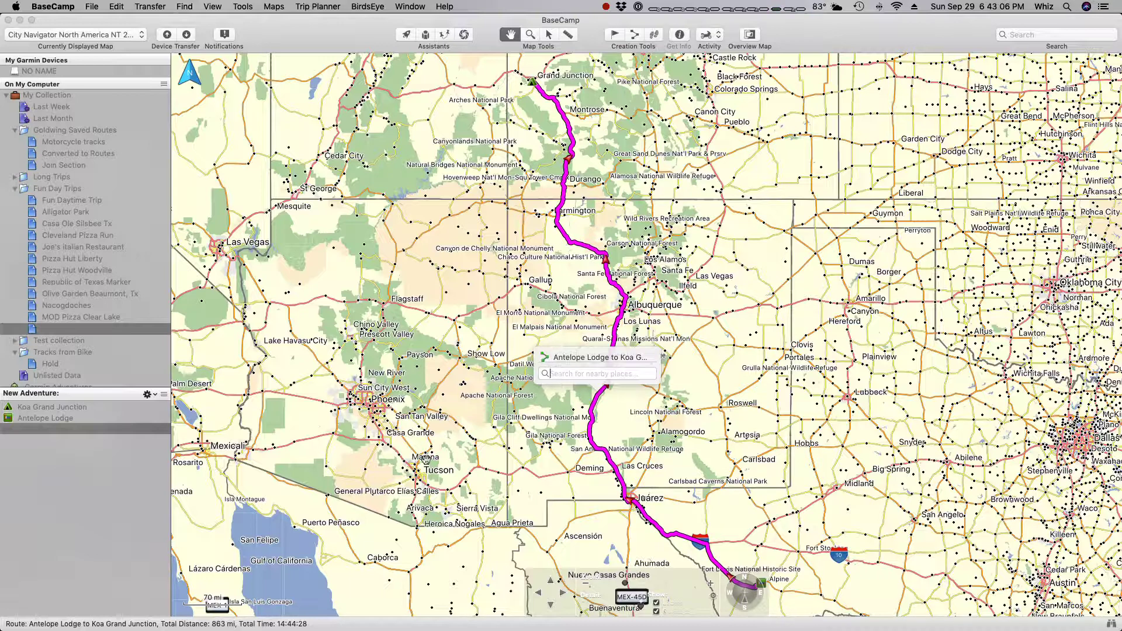
pyautogui.doubleClick(618, 331)
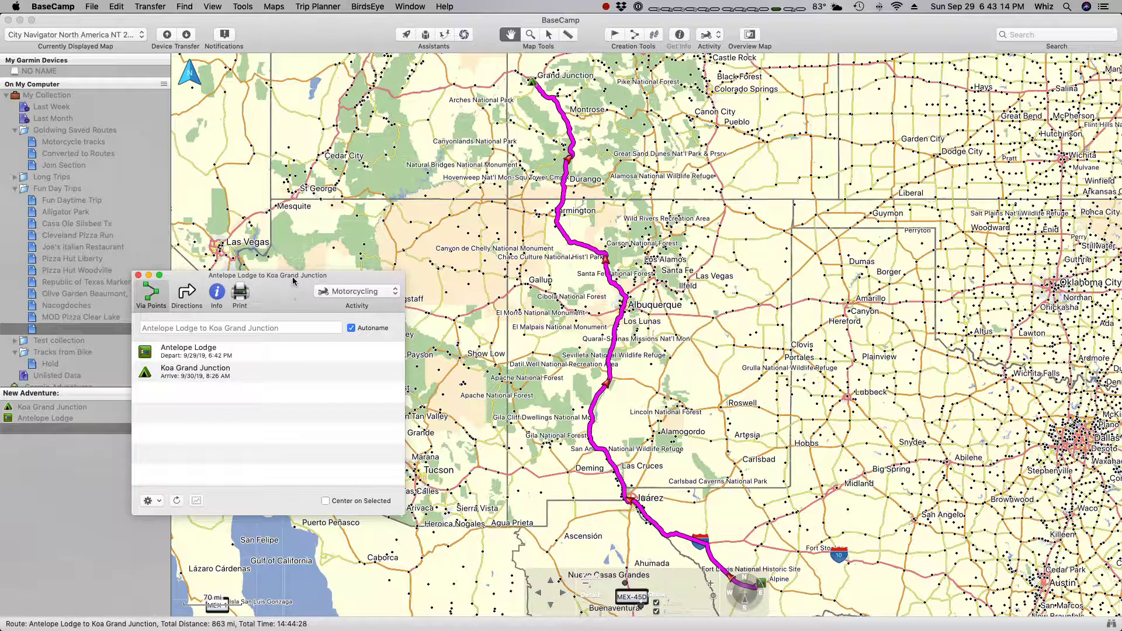
pyautogui.moveTo(293, 284); pyautogui.dragTo(1002, 84)
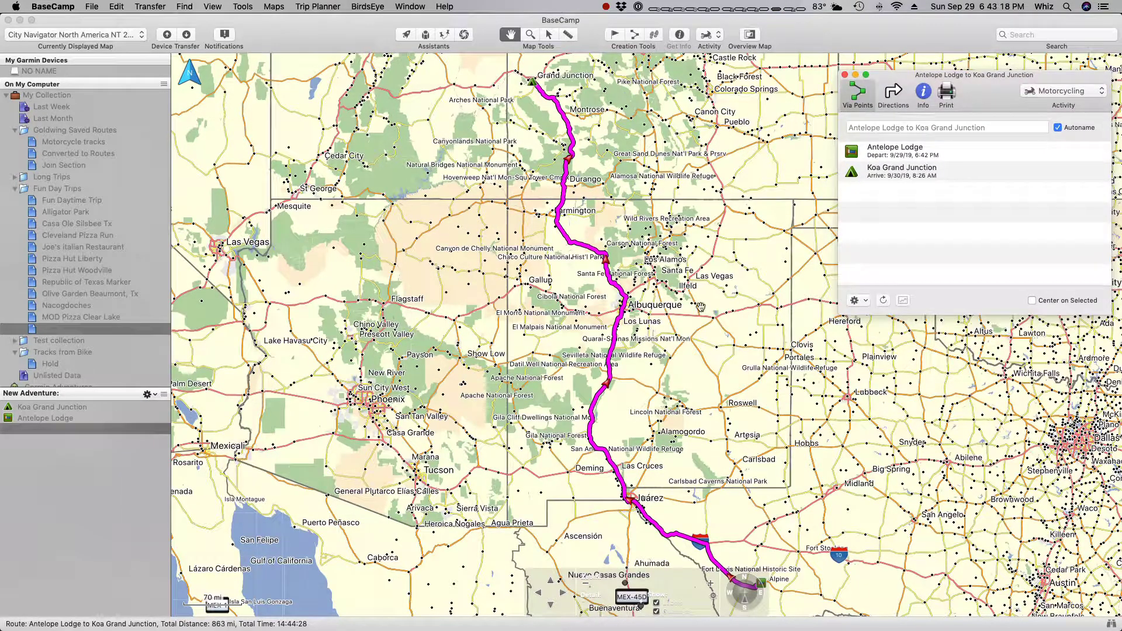
pyautogui.moveTo(613, 356)
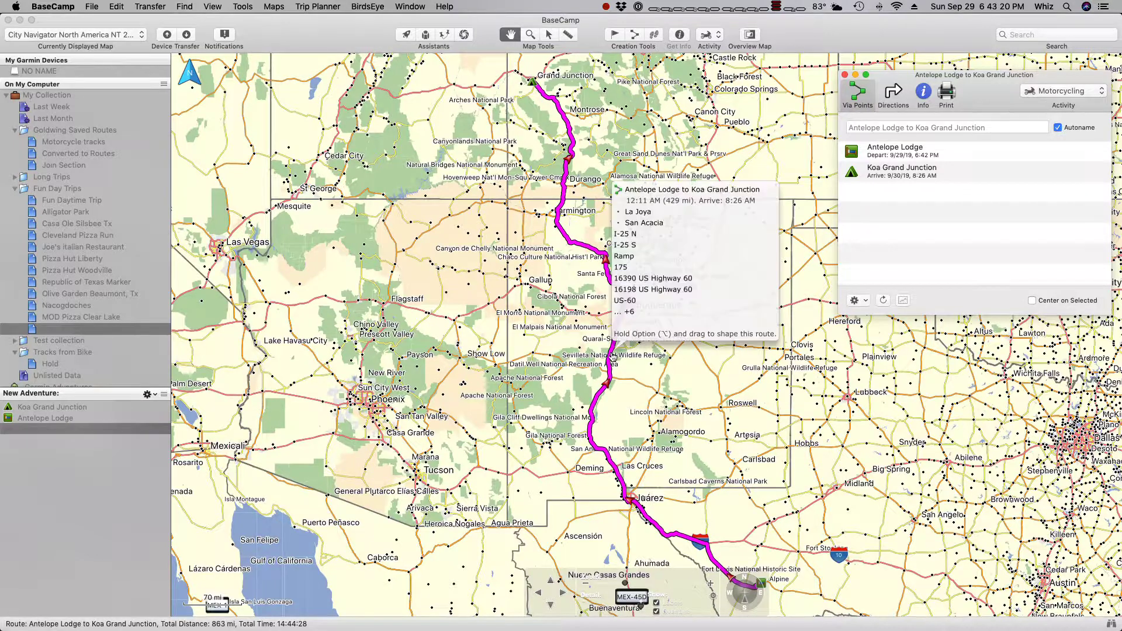
# Reshape the Antelope Lodge to Koa Grand Junction route westward through a point on US-191 east of Tucson, accepting the move.
pyautogui.click(613, 357)
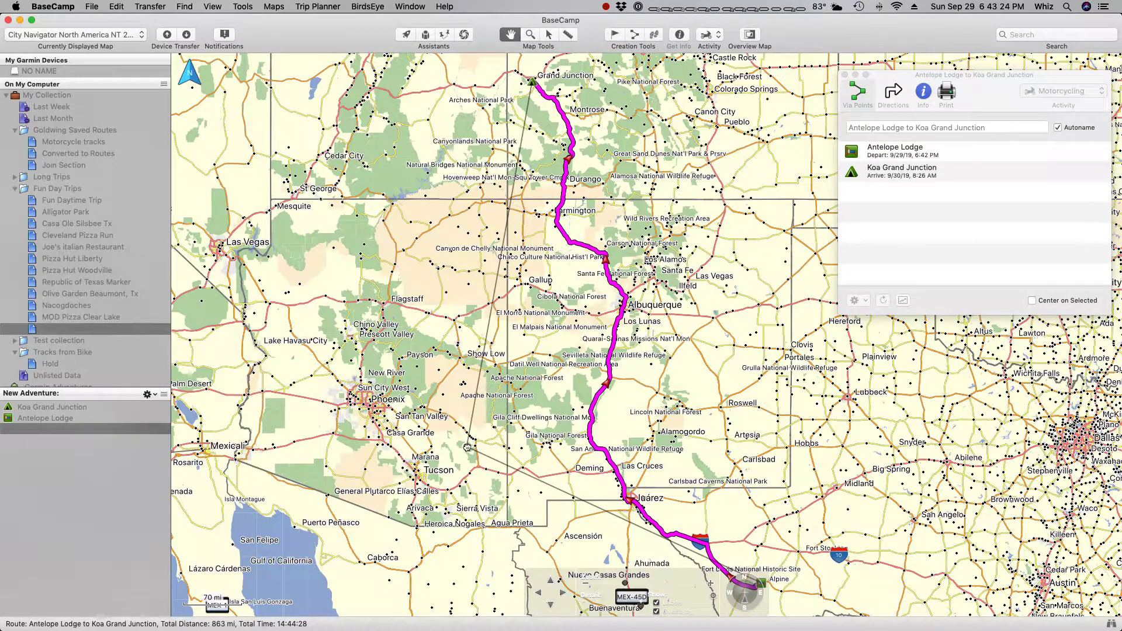
pyautogui.moveTo(478, 467); pyautogui.dragTo(478, 467)
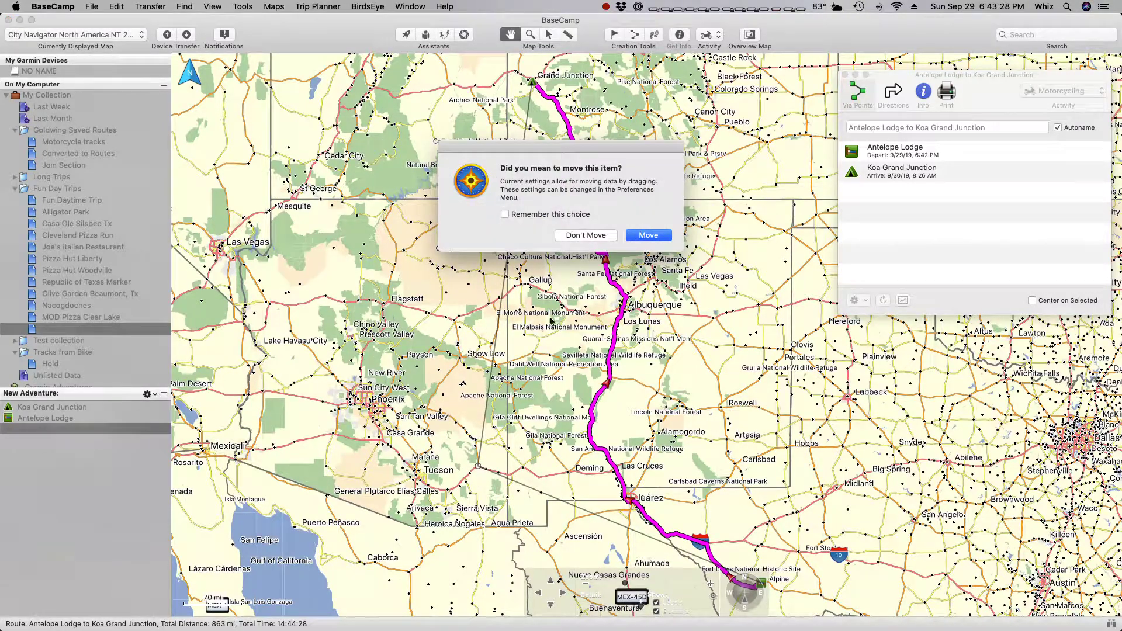
pyautogui.click(641, 236)
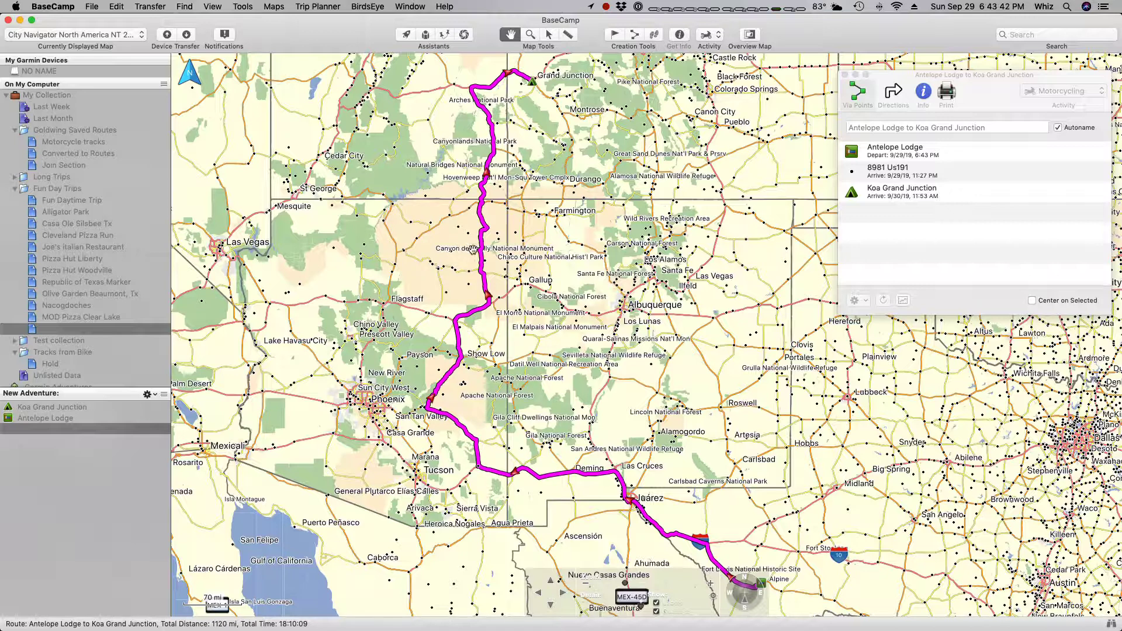
# Pull the route's northern stretch west through I-40 at Flagstaff, and extend it through Mt Carmel1 near St George.
pyautogui.moveTo(483, 261); pyautogui.dragTo(391, 302)
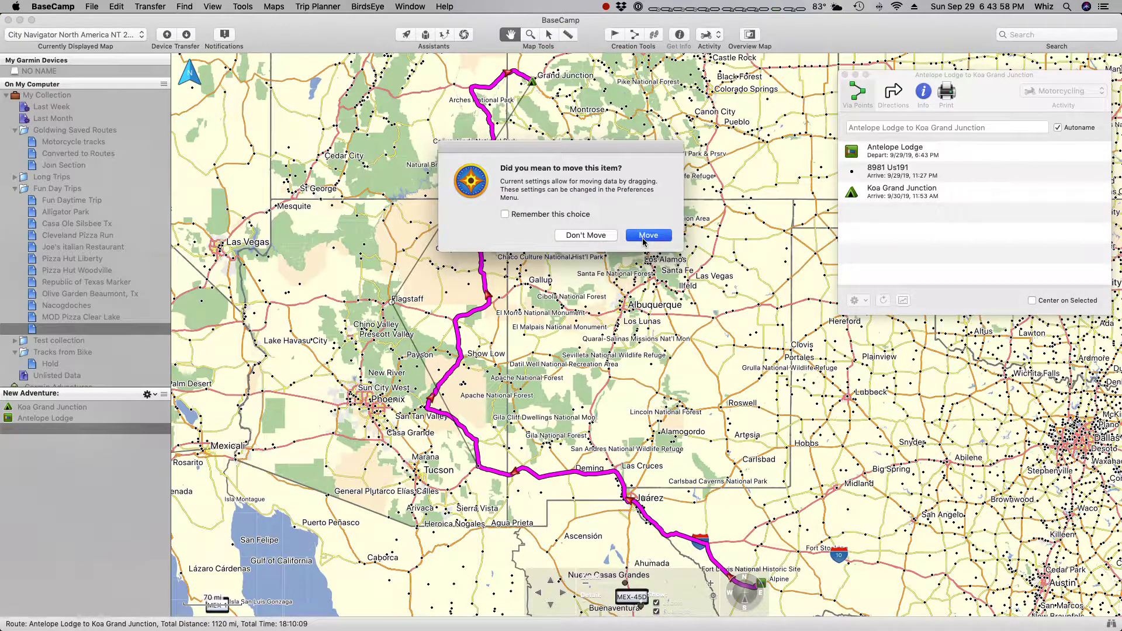
pyautogui.click(648, 236)
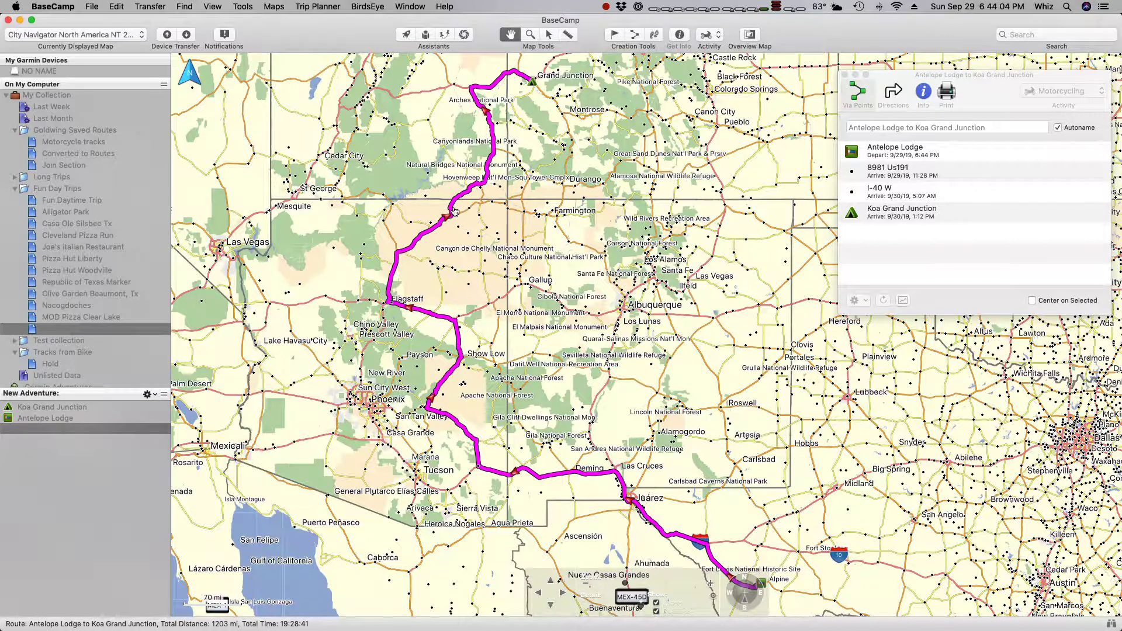
pyautogui.moveTo(455, 209); pyautogui.dragTo(336, 189)
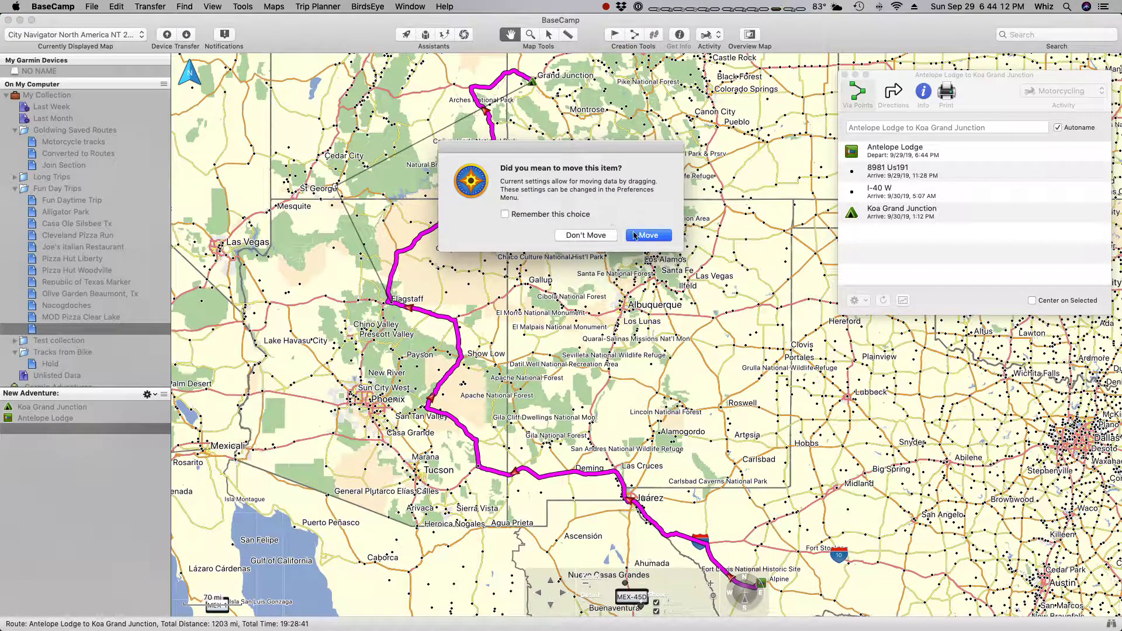
pyautogui.click(648, 235)
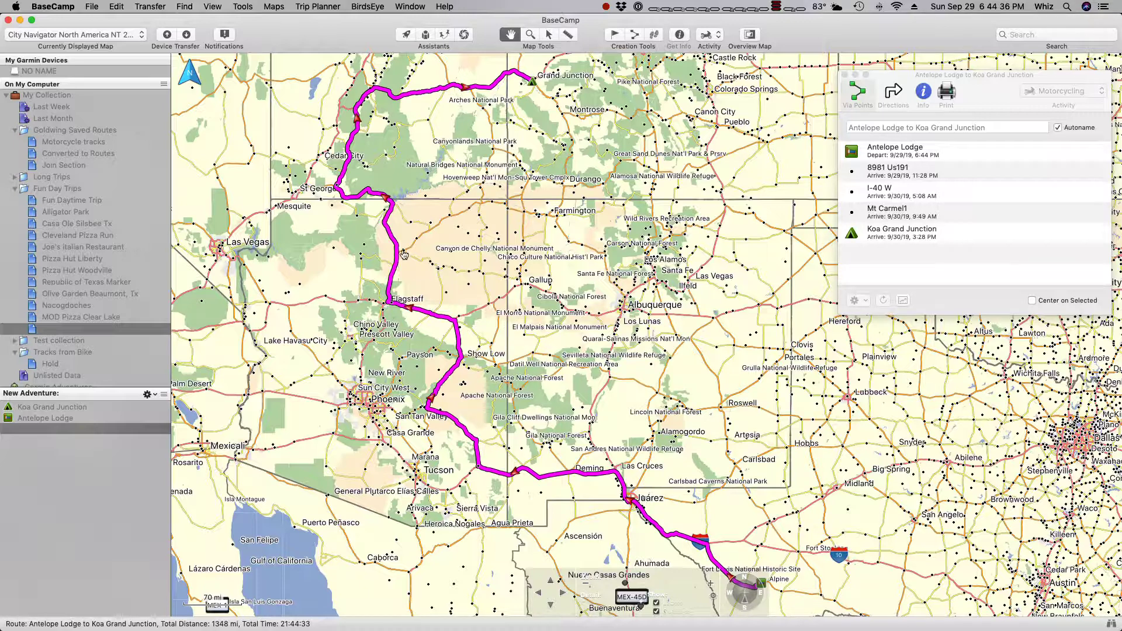
pyautogui.moveTo(390, 222); pyautogui.dragTo(391, 211)
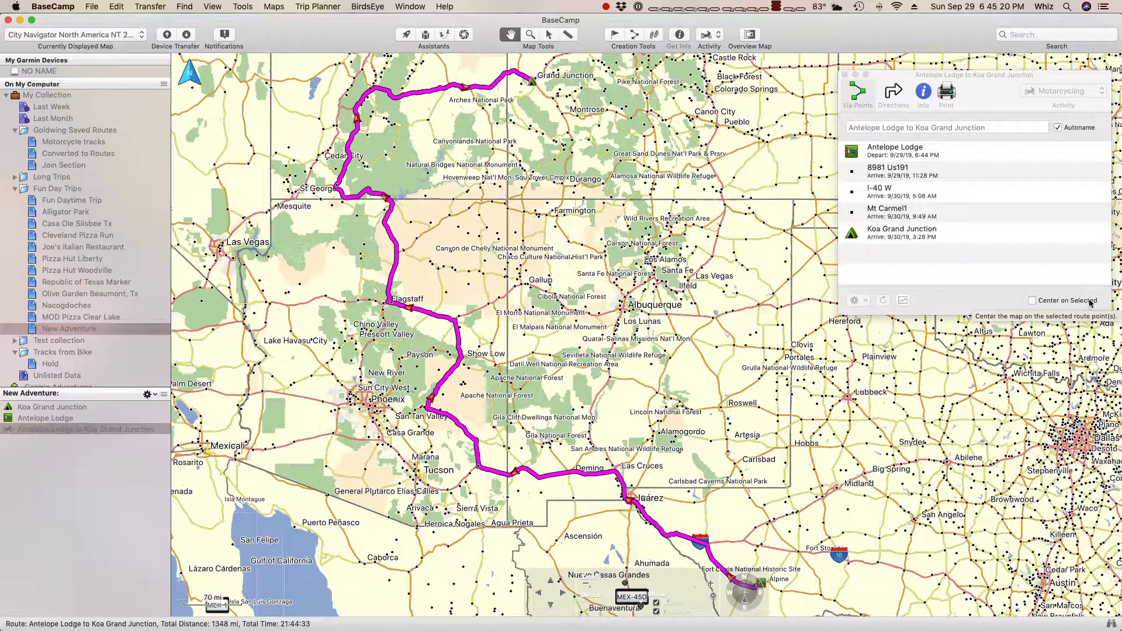
# Locate each via point on the map from Antelope Lodge to Koa Grand Junction, ending with 8981 Us191 selected and map centering off.
pyautogui.click(1032, 301)
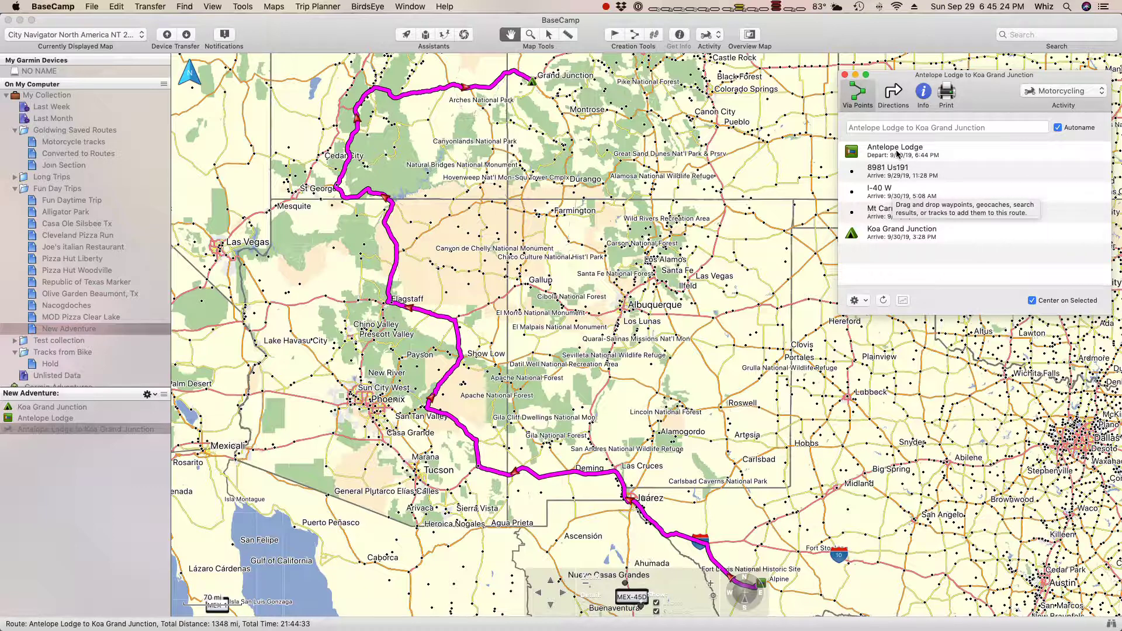
pyautogui.click(1032, 301)
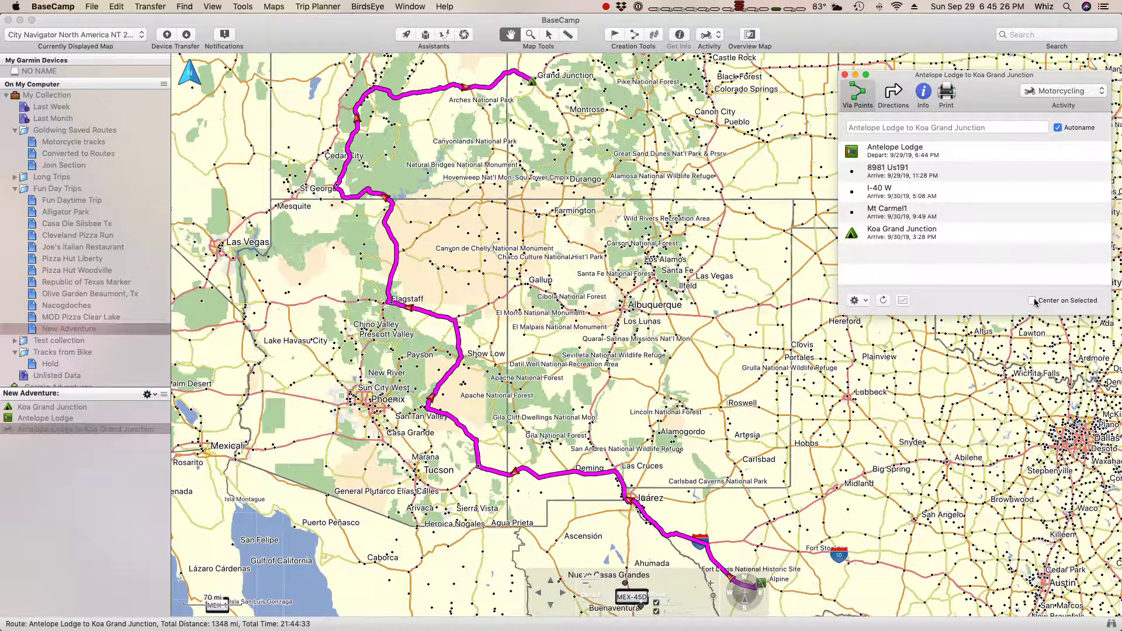
pyautogui.click(892, 153)
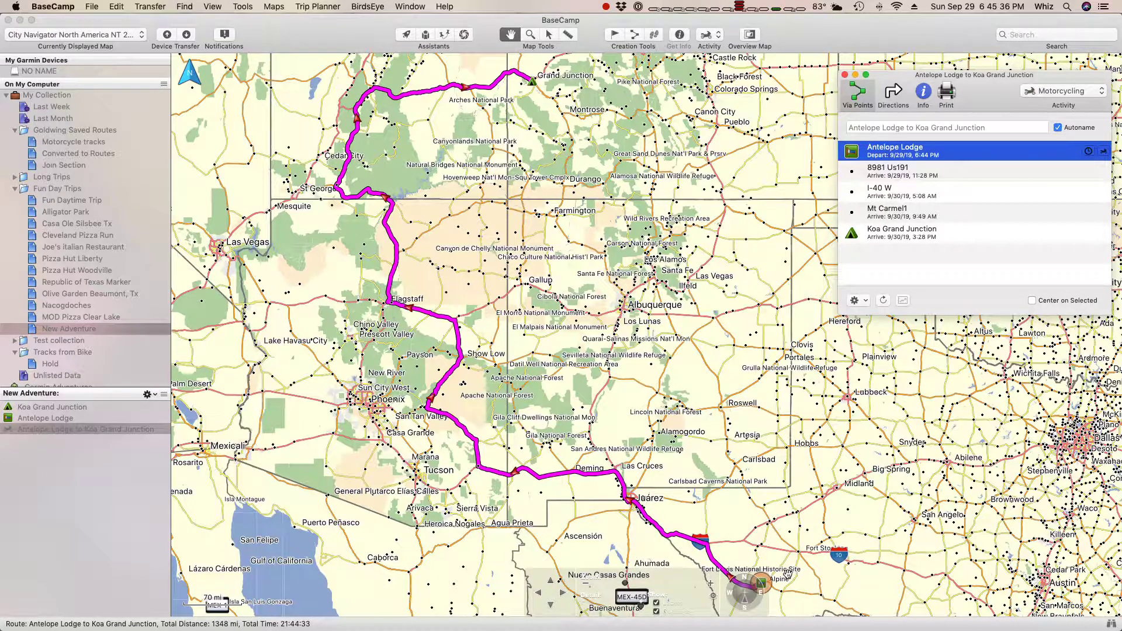
pyautogui.press('Down')
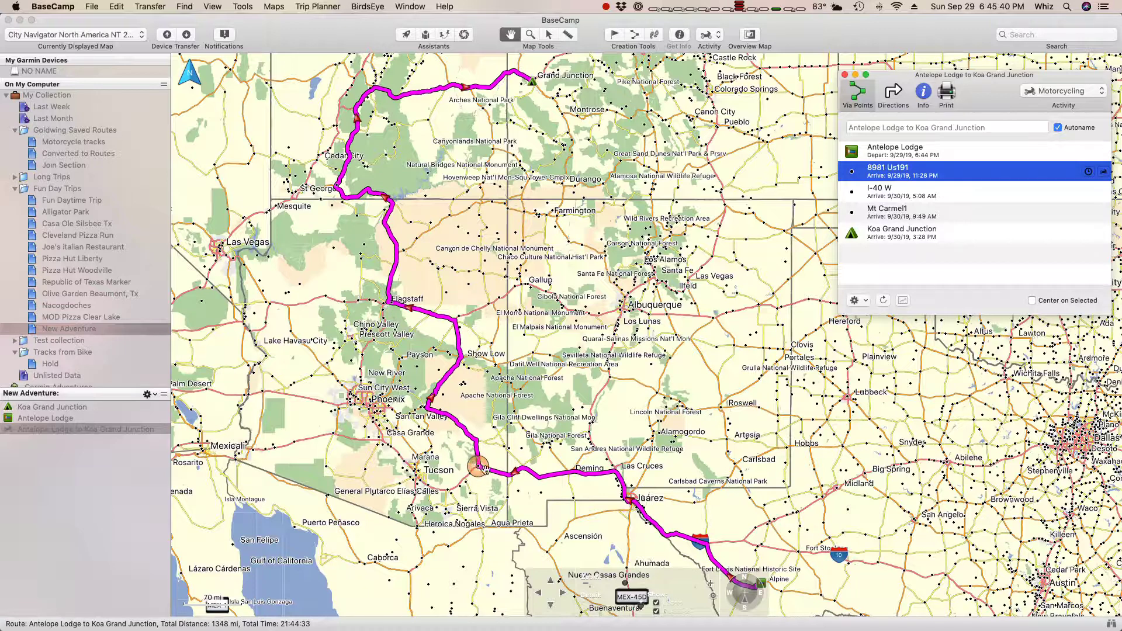
pyautogui.click(903, 195)
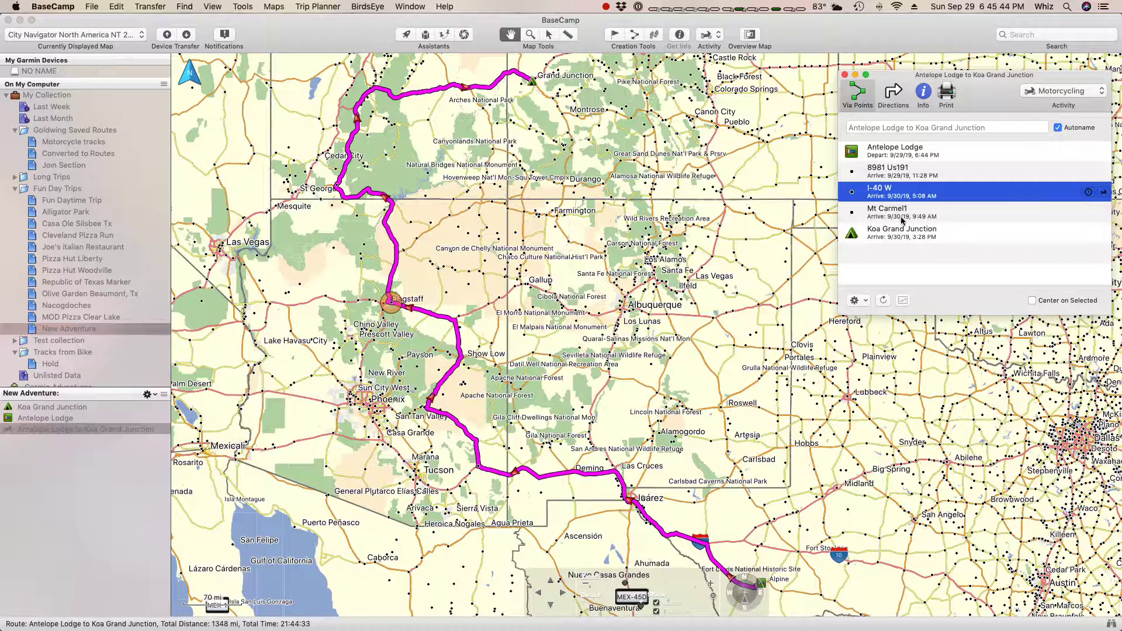
pyautogui.click(915, 215)
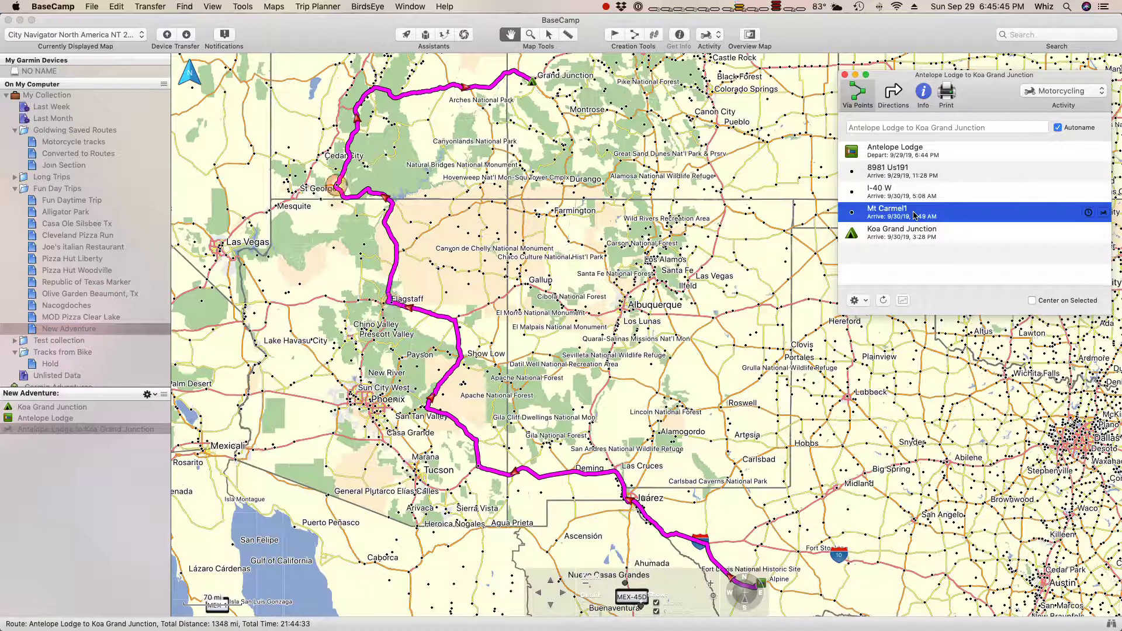
pyautogui.click(934, 237)
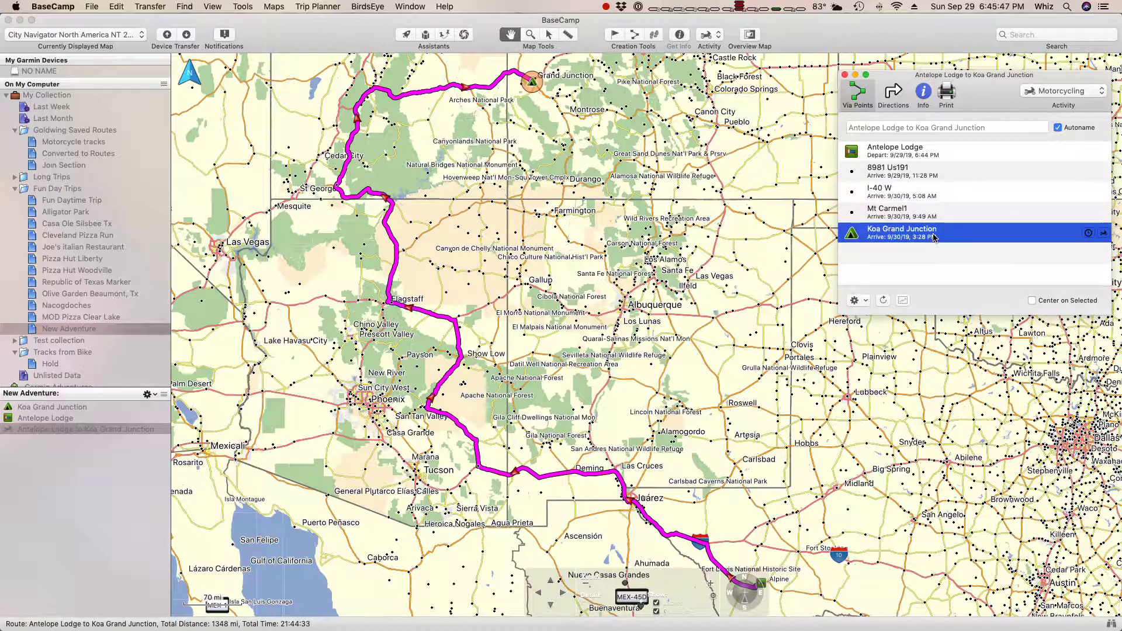
pyautogui.click(901, 154)
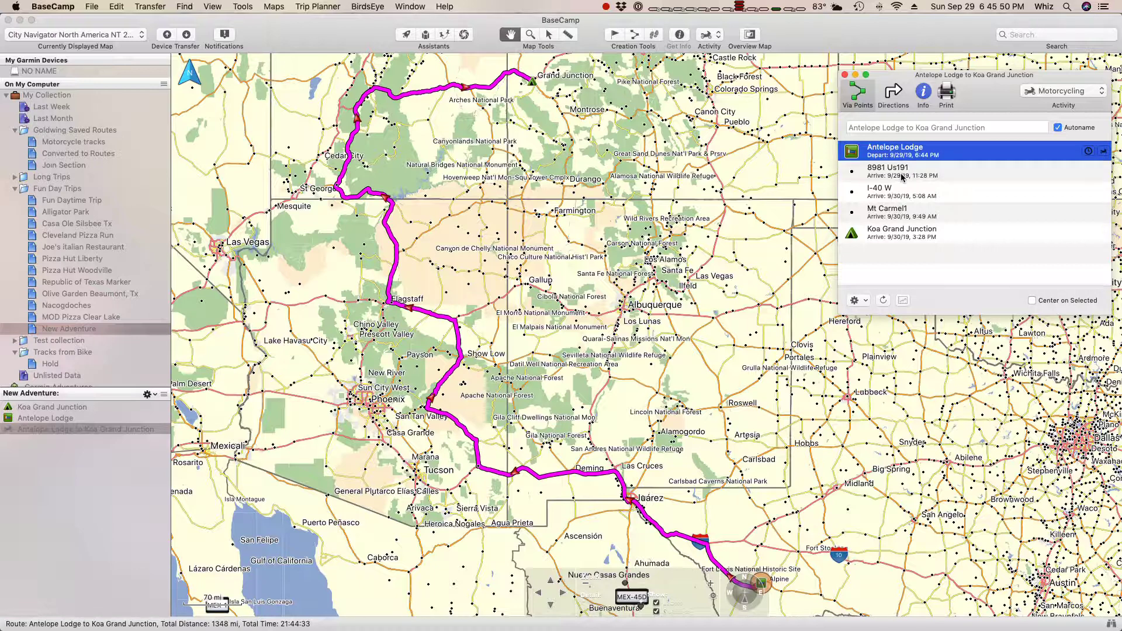
pyautogui.click(903, 175)
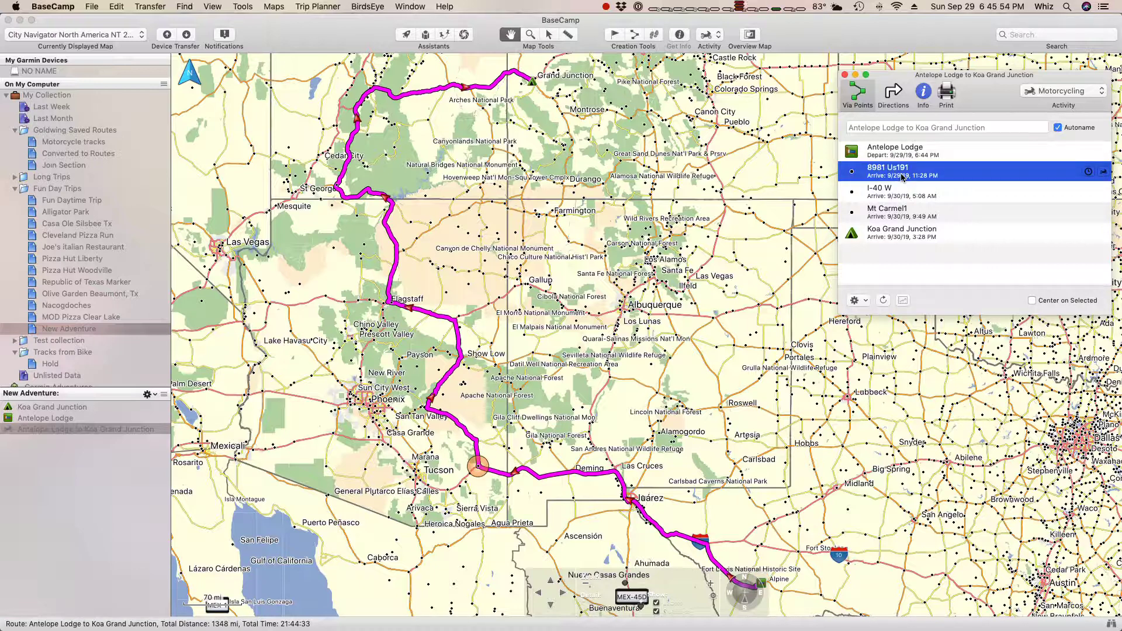
# Center the map on the 8981 Us191 via point and move it onto the Fisher Hills road just off US-191.
pyautogui.click(1033, 300)
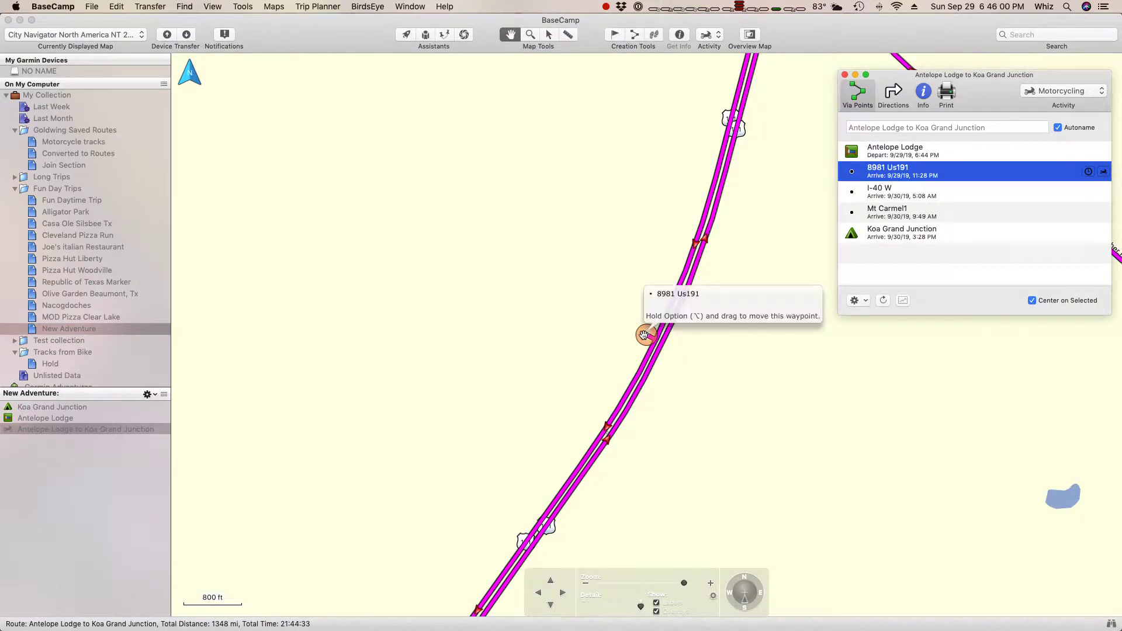
pyautogui.scroll(-3, 754, 343)
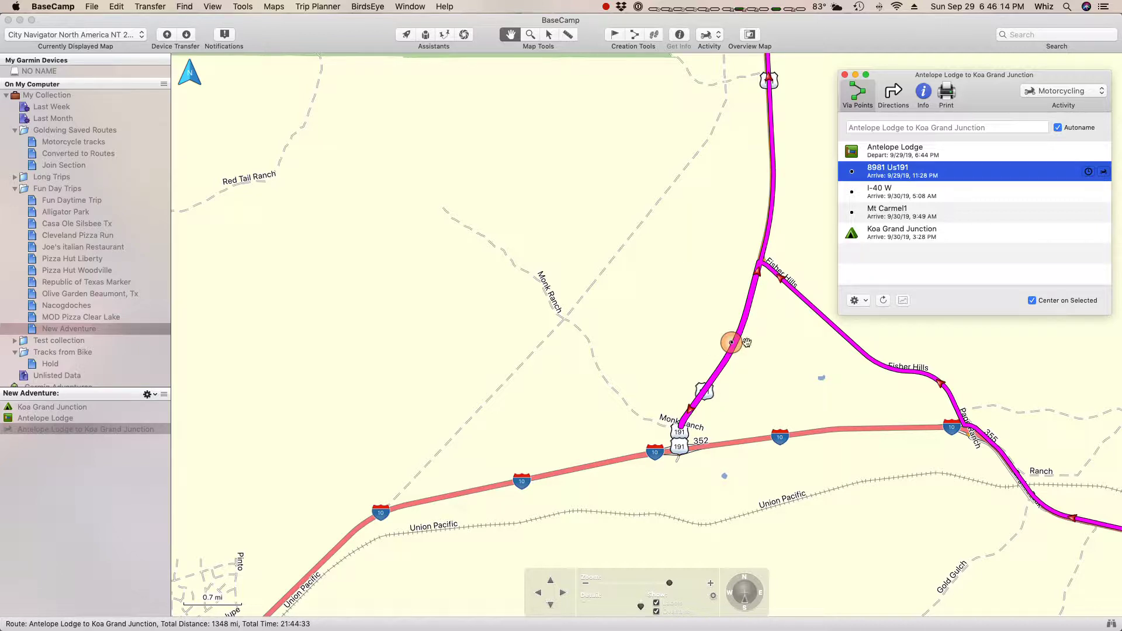
pyautogui.moveTo(733, 344)
pyautogui.scroll(-3, 780, 345)
pyautogui.scroll(5, 781, 345)
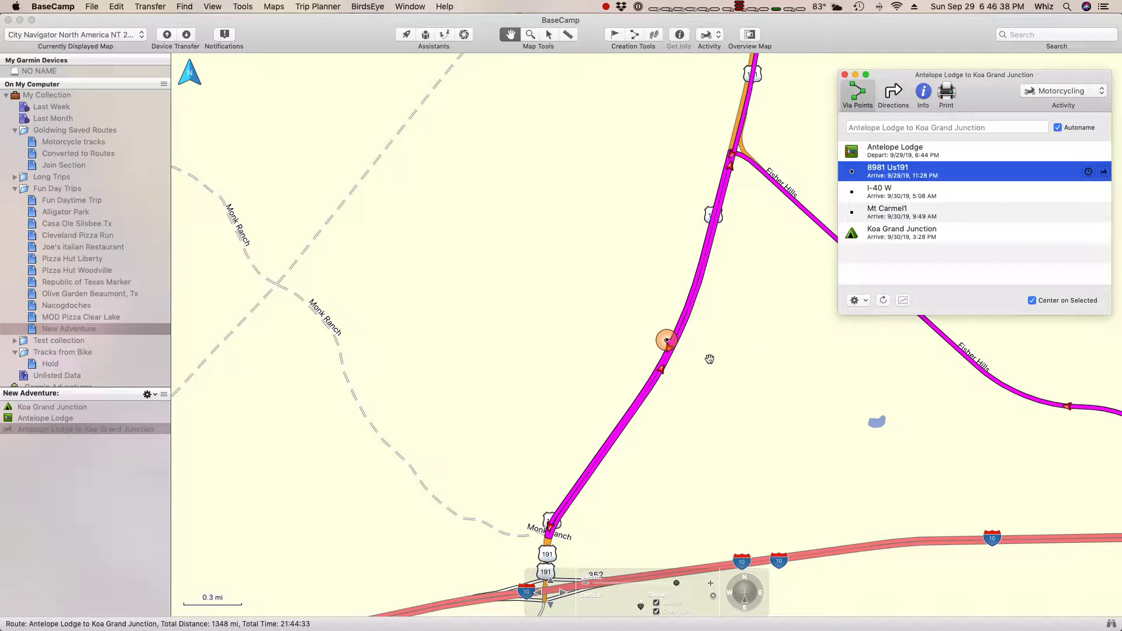
pyautogui.click(668, 344)
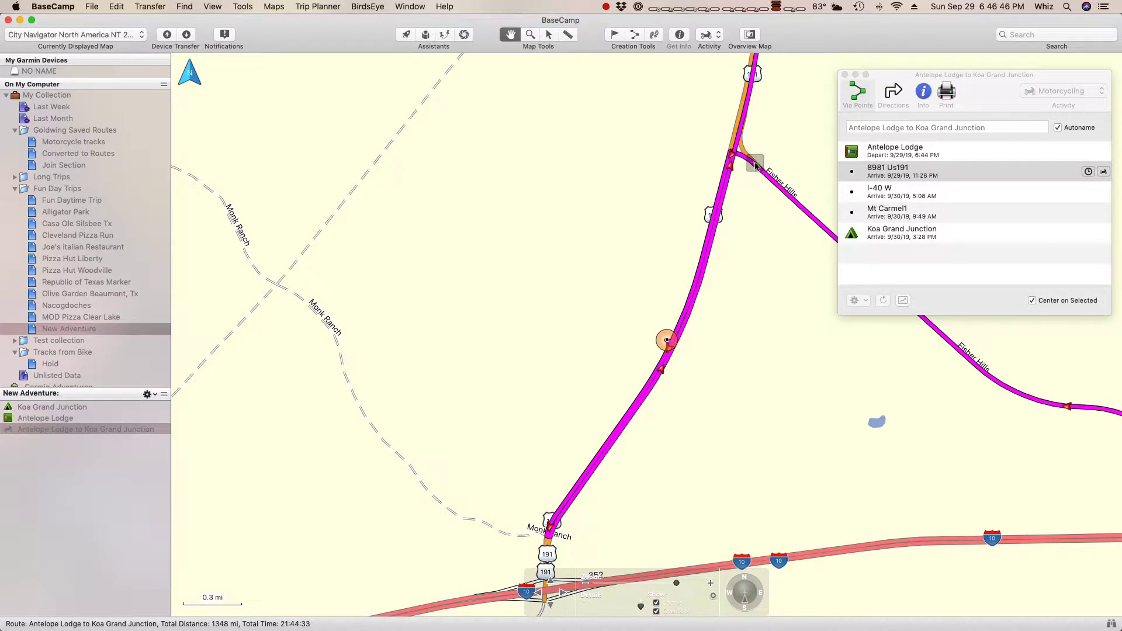
pyautogui.click(755, 166)
pyautogui.click(650, 235)
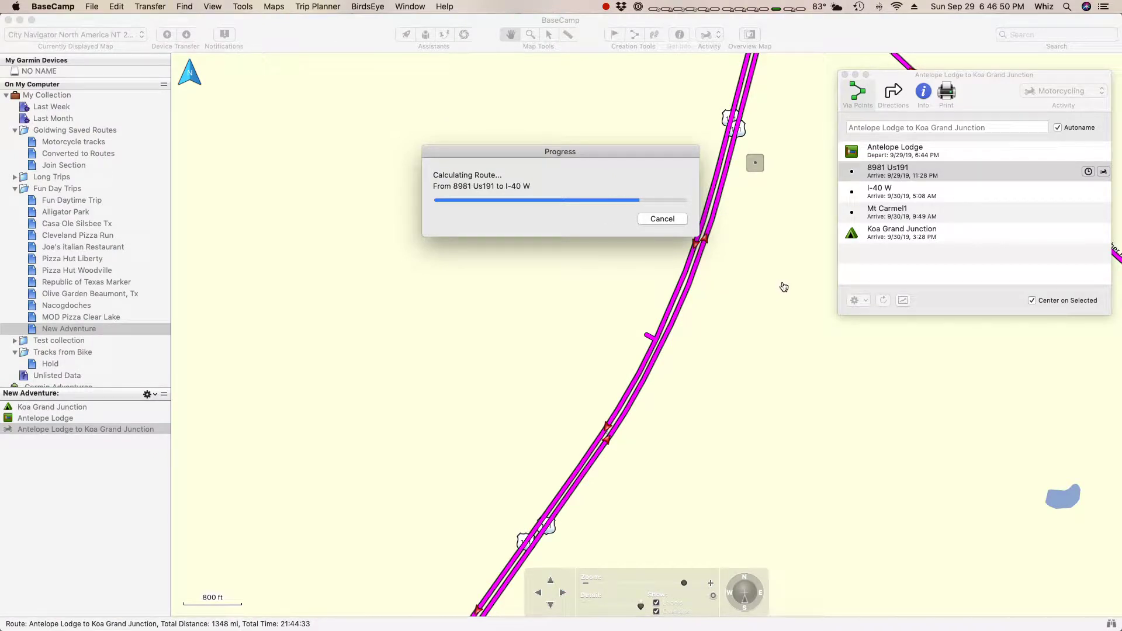
pyautogui.moveTo(786, 261); pyautogui.dragTo(615, 462)
pyautogui.moveTo(629, 324); pyautogui.dragTo(672, 450)
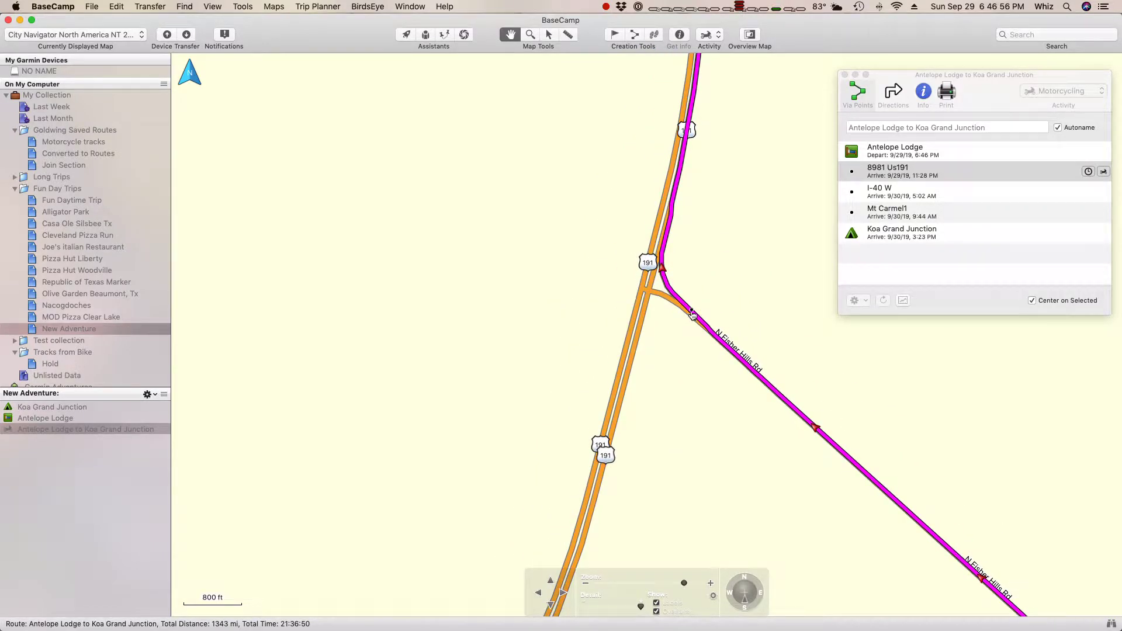
pyautogui.moveTo(693, 313)
# Center on the I-40 W via point and try moving it onto the parallel southern carriageway of I-40.
pyautogui.click(888, 191)
pyautogui.click(888, 191)
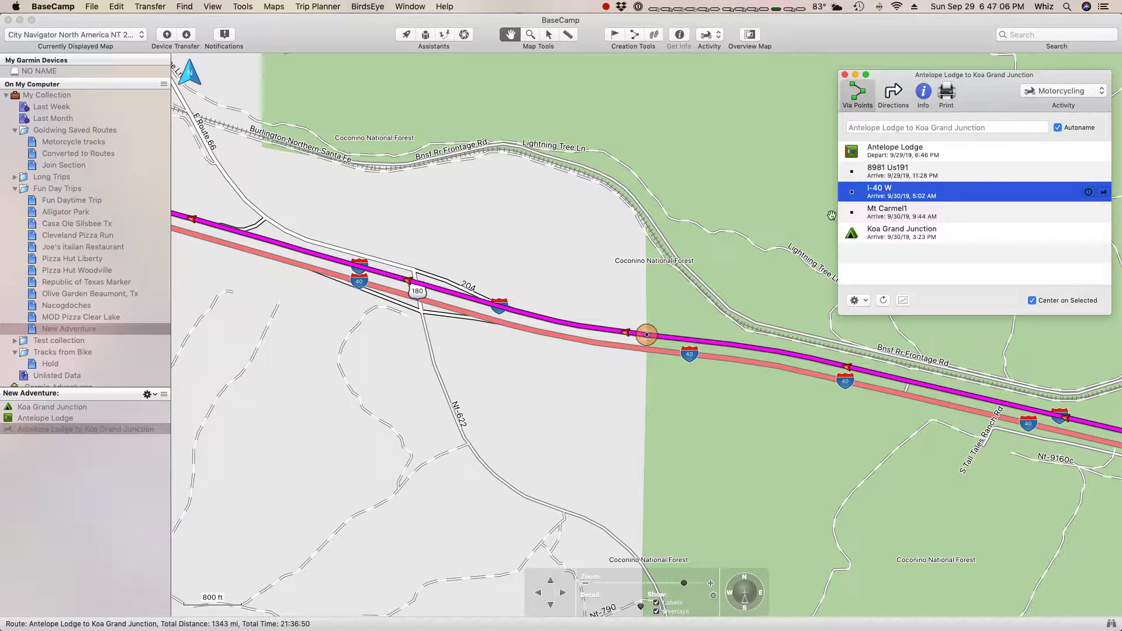
pyautogui.click(759, 240)
pyautogui.scroll(2, 760, 239)
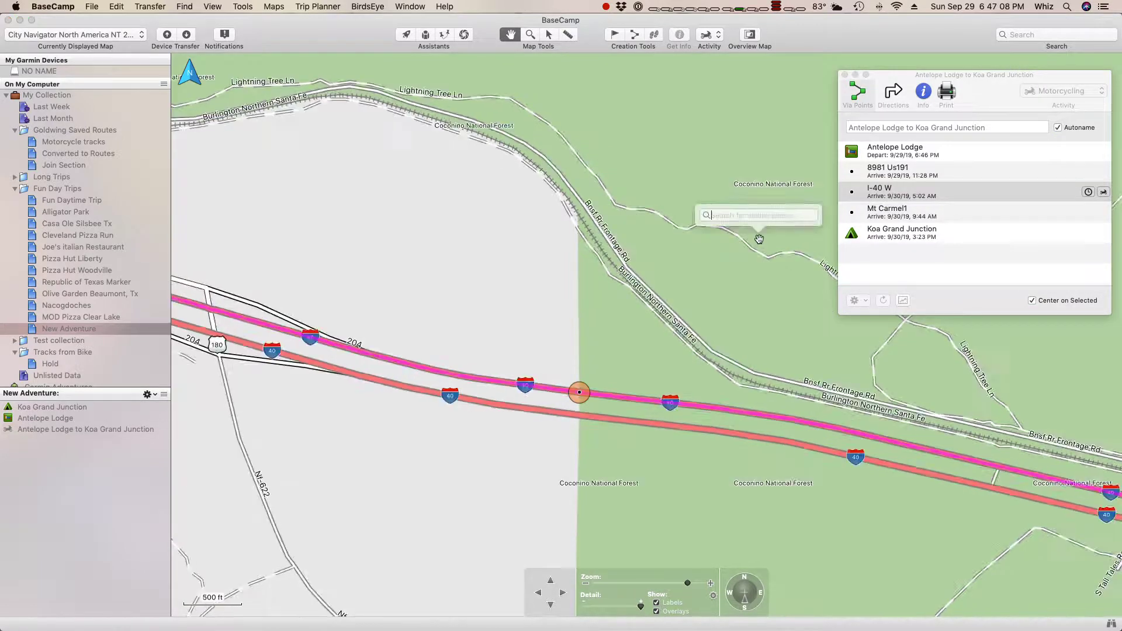
pyautogui.moveTo(533, 429); pyautogui.dragTo(671, 297)
pyautogui.scroll(1, 664, 304)
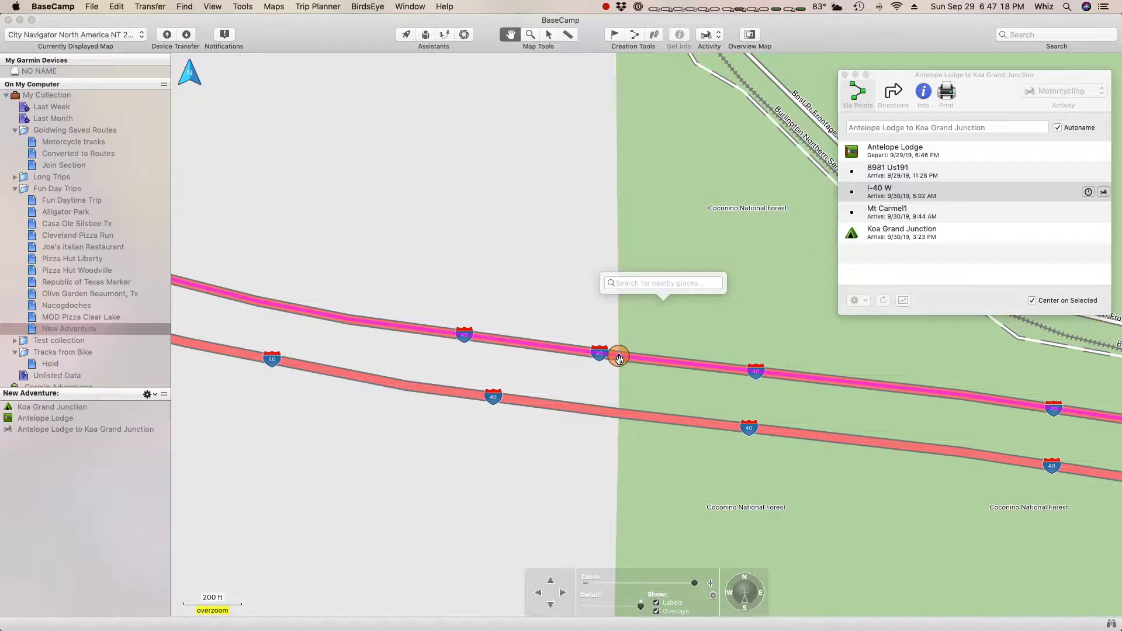
pyautogui.moveTo(620, 357); pyautogui.dragTo(614, 414)
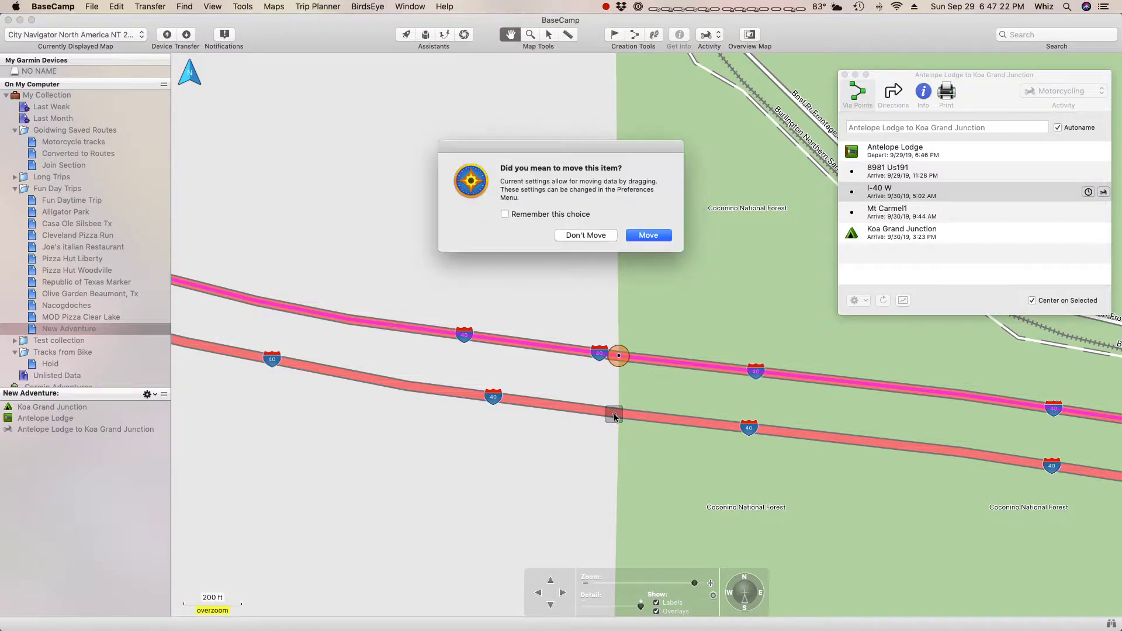
pyautogui.click(644, 236)
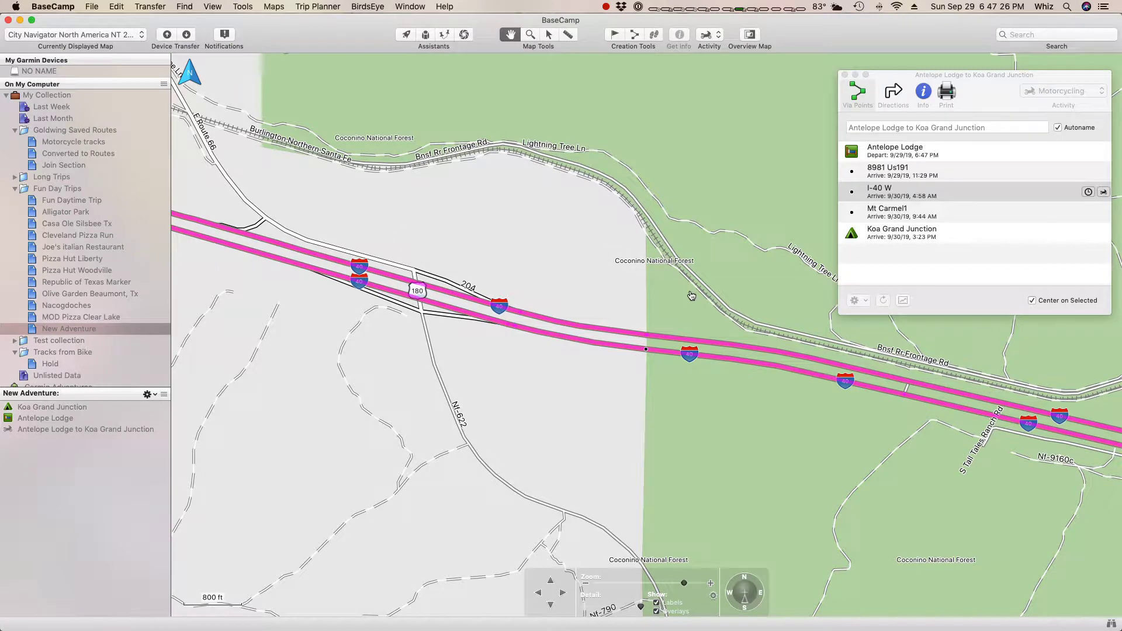
pyautogui.scroll(-5, 734, 253)
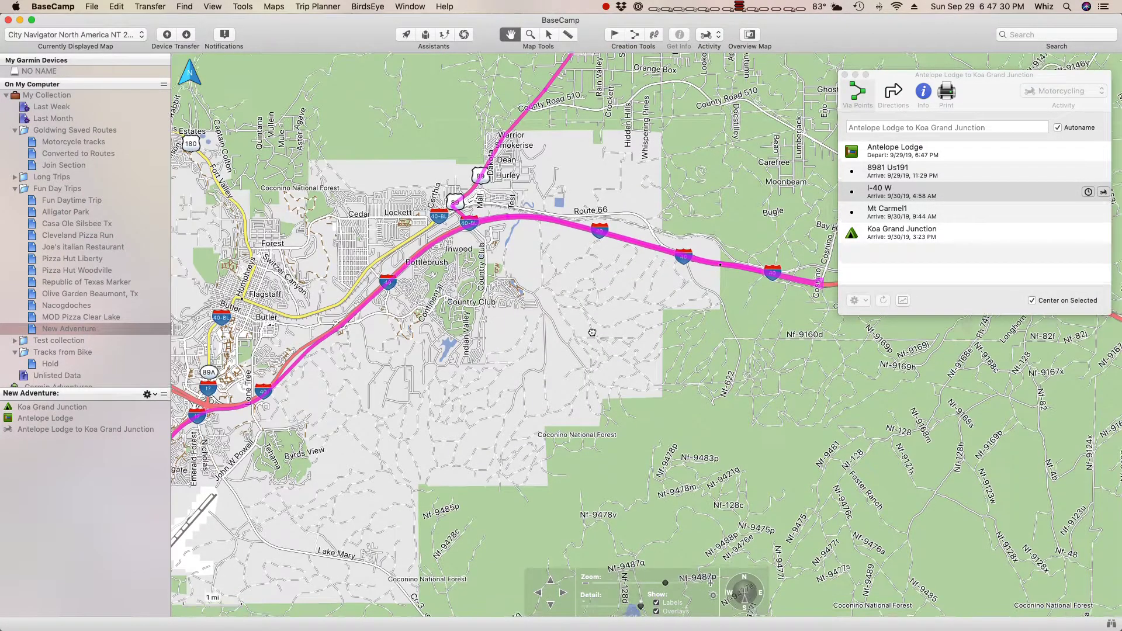
pyautogui.moveTo(699, 343); pyautogui.dragTo(591, 332)
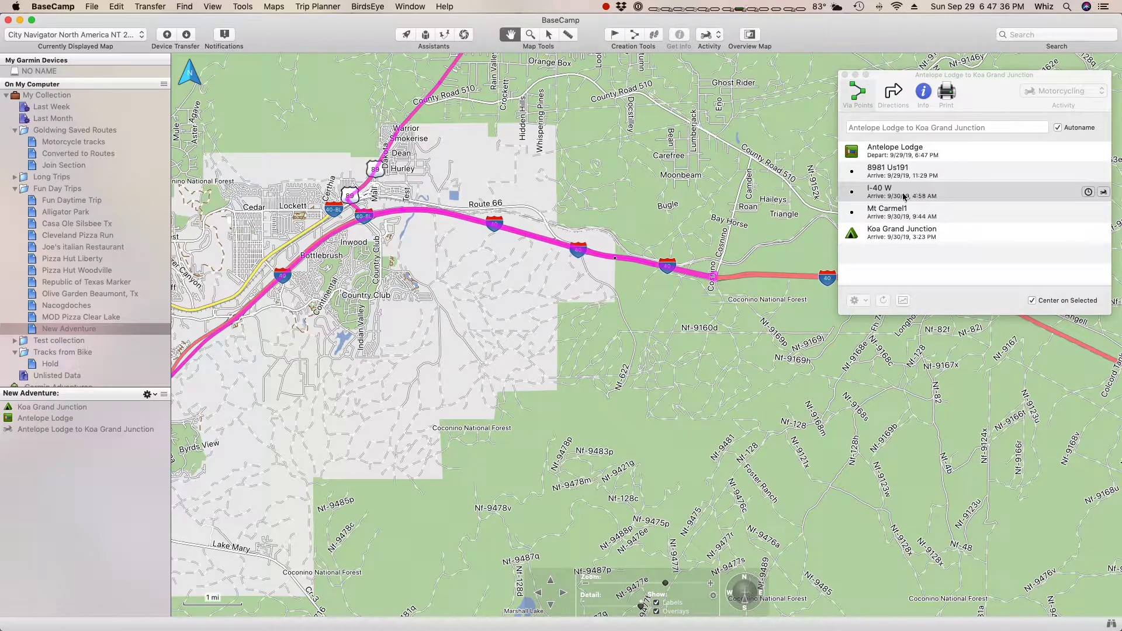
# Undo the last move of the I-40 W via point and check its position on the highway.
pyautogui.click(120, 8)
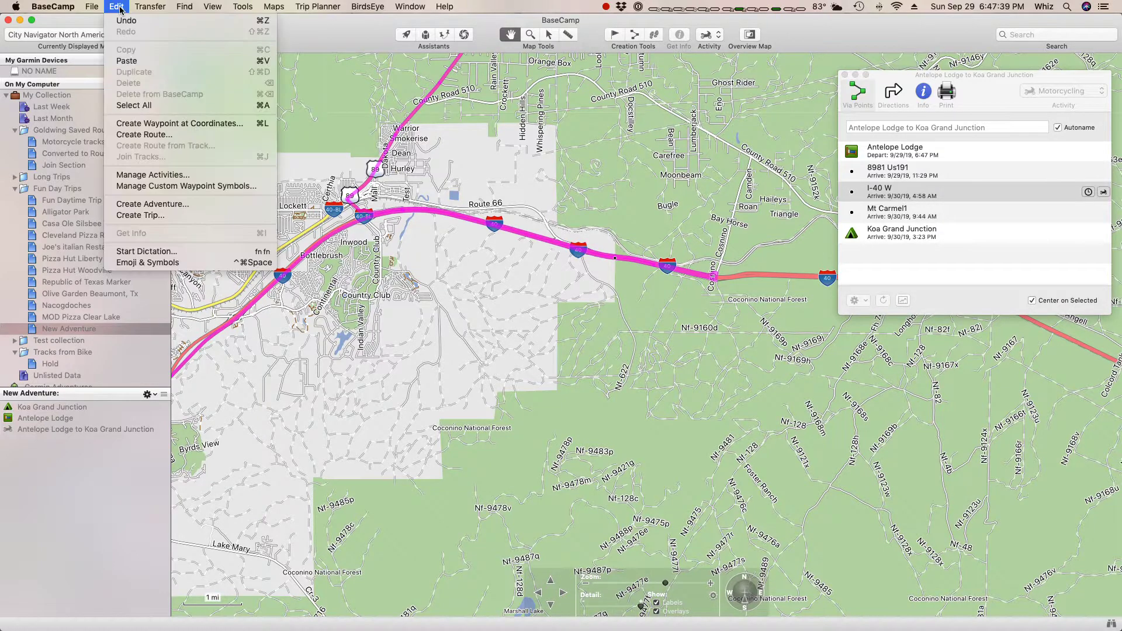
pyautogui.click(146, 22)
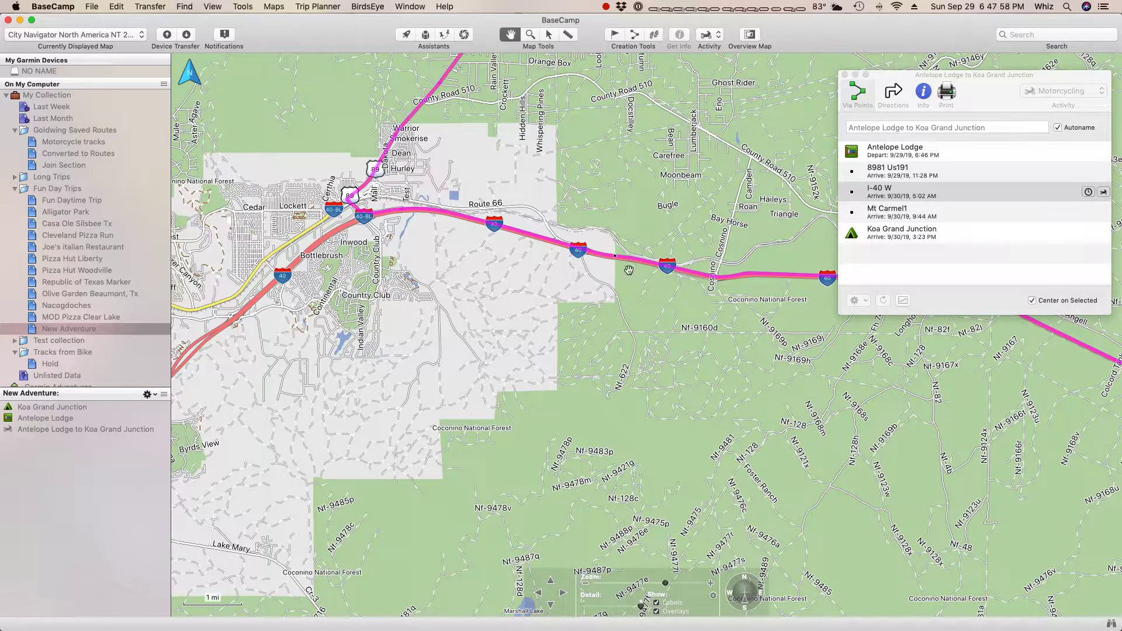
pyautogui.scroll(2, 629, 271)
pyautogui.scroll(1, 629, 270)
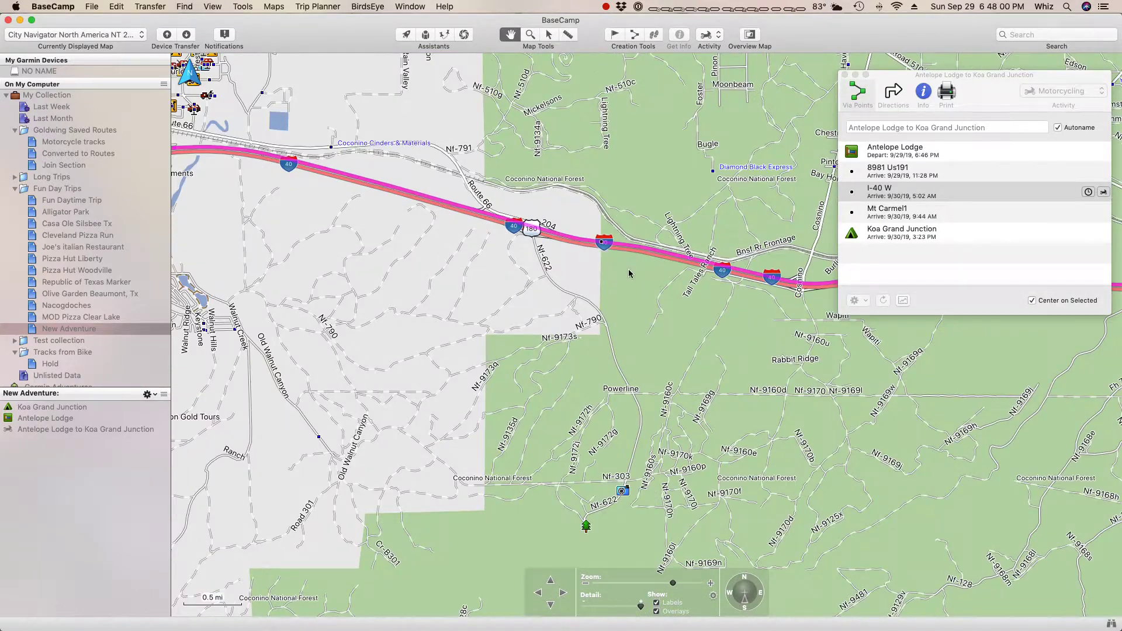
pyautogui.scroll(1, 629, 272)
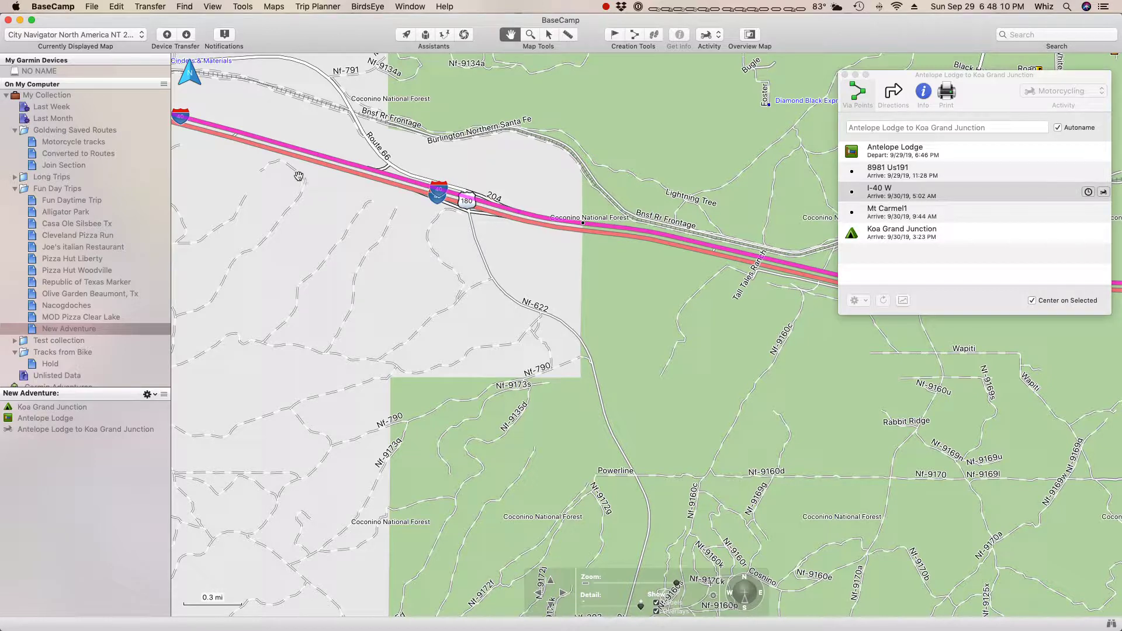
# Center the map on the Mt Carmel1 via point and move it from beside the side road onto US-89.
pyautogui.click(905, 192)
pyautogui.click(914, 212)
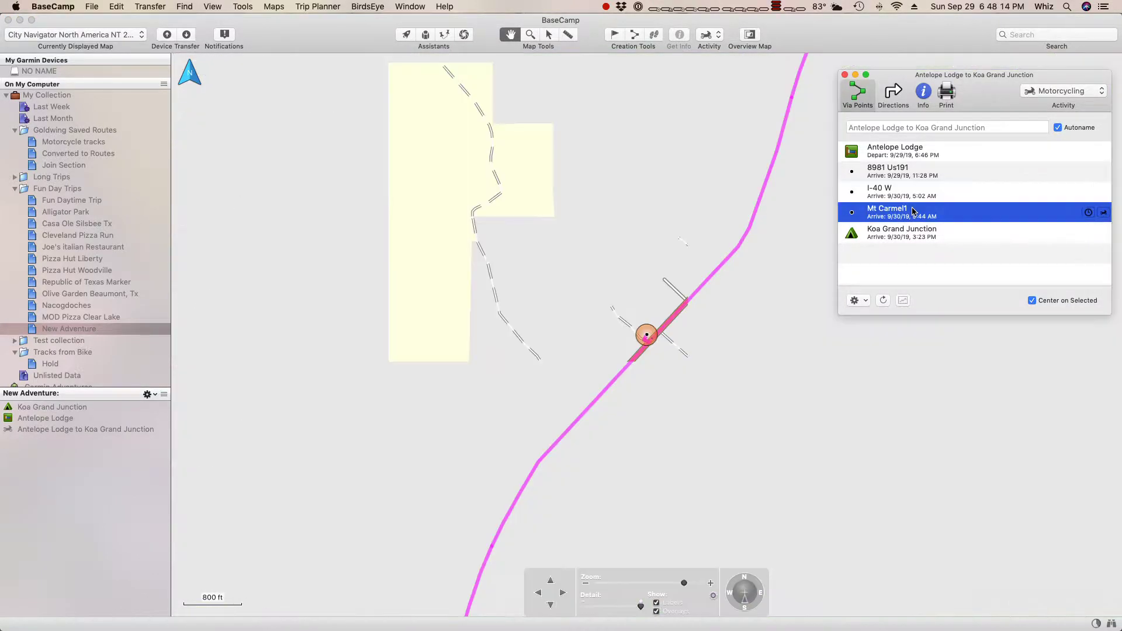
pyautogui.click(643, 312)
pyautogui.scroll(2, 643, 313)
pyautogui.moveTo(644, 313)
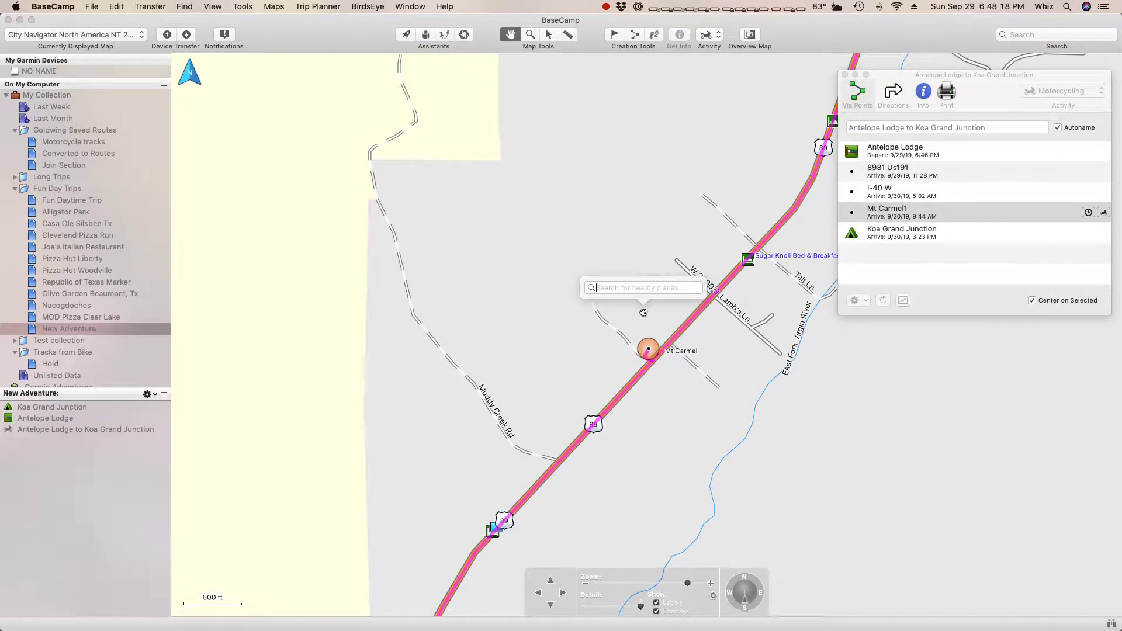
pyautogui.scroll(3, 644, 313)
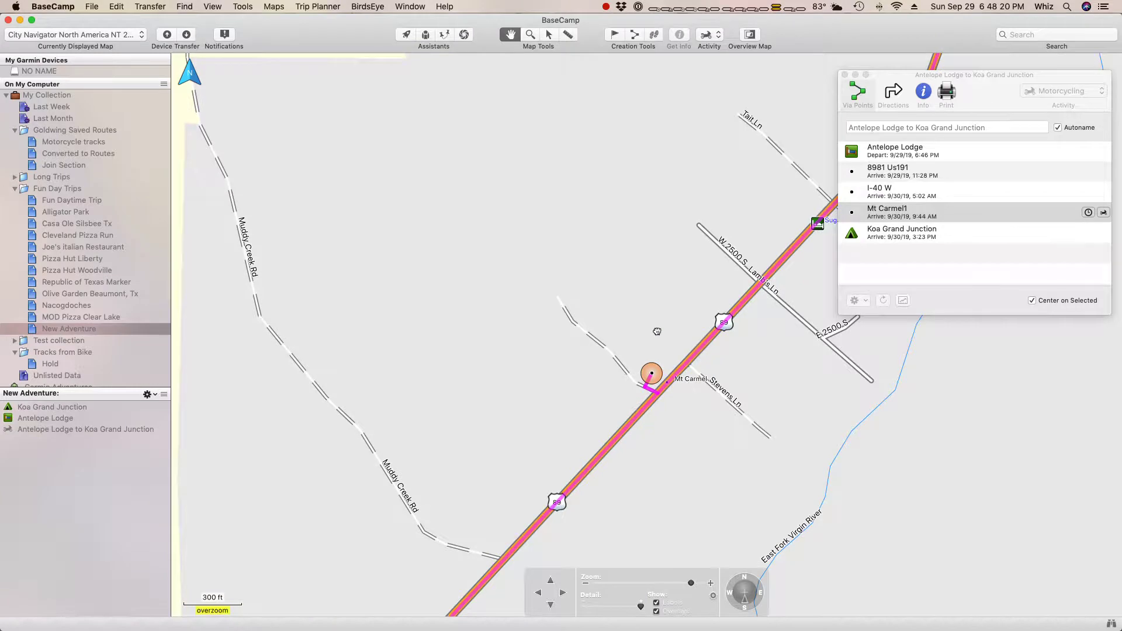
pyautogui.moveTo(665, 354); pyautogui.dragTo(562, 261)
pyautogui.scroll(2, 597, 319)
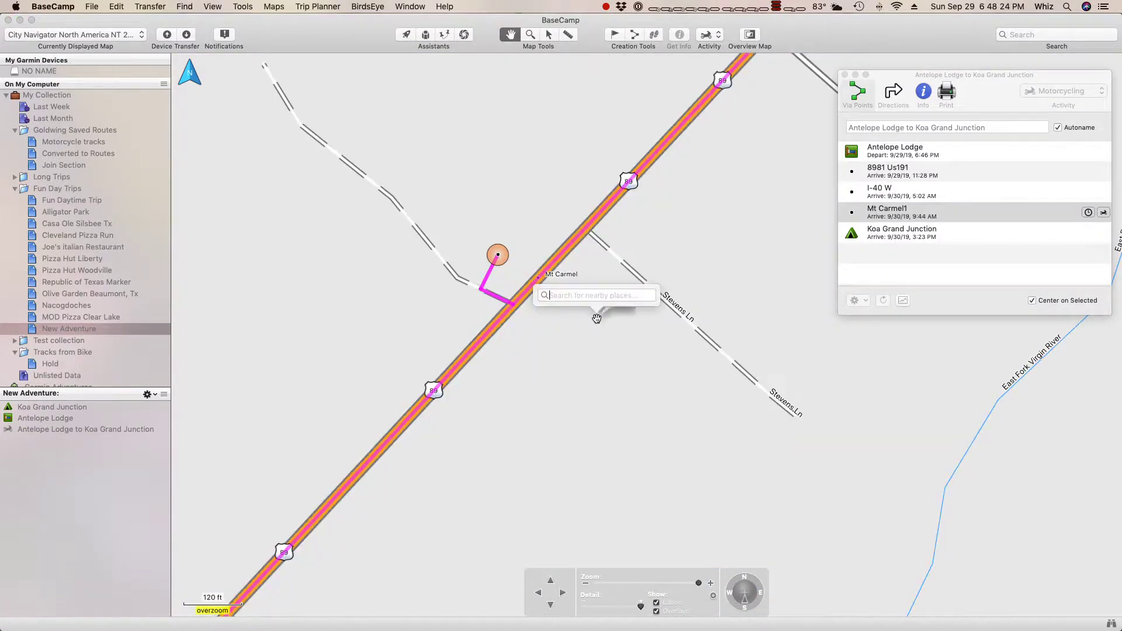
pyautogui.scroll(1, 567, 338)
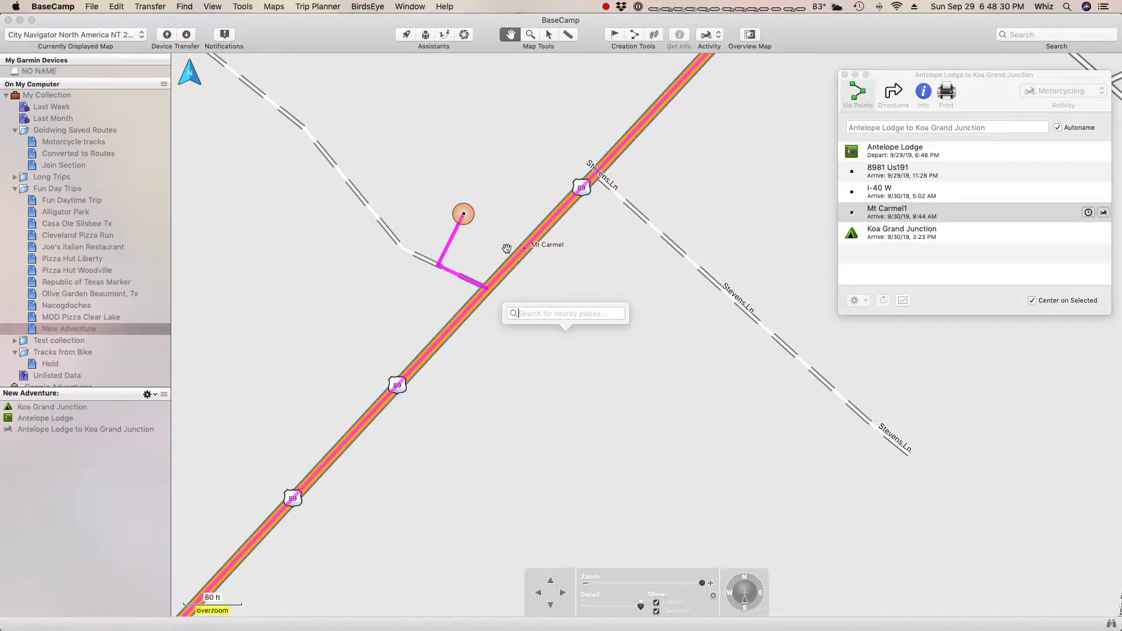
pyautogui.moveTo(464, 217); pyautogui.dragTo(514, 257)
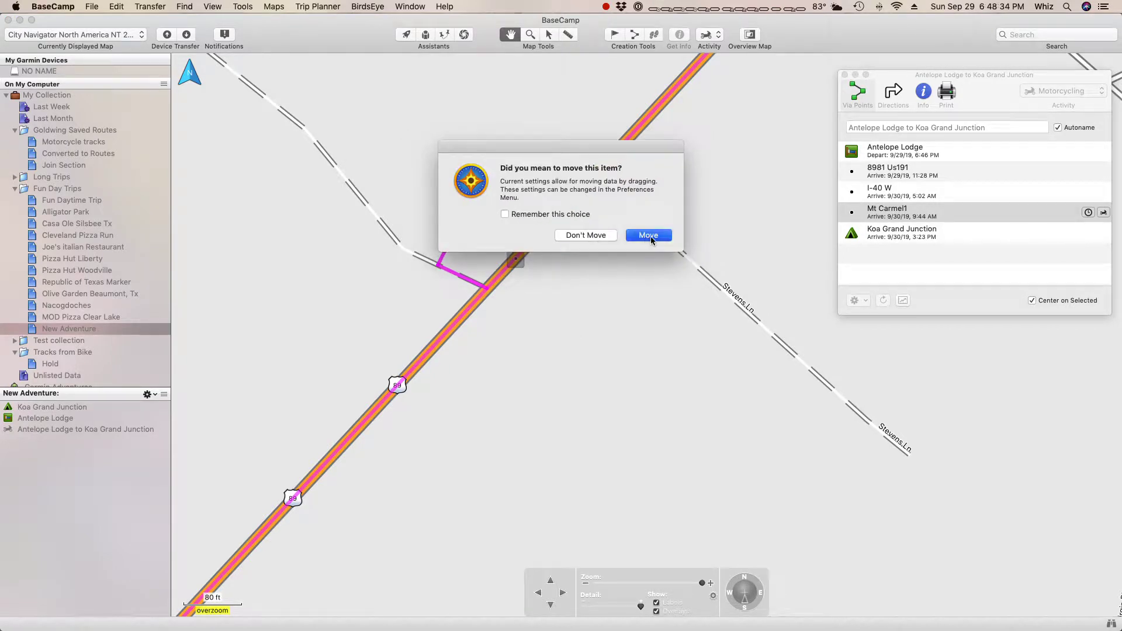
pyautogui.click(650, 236)
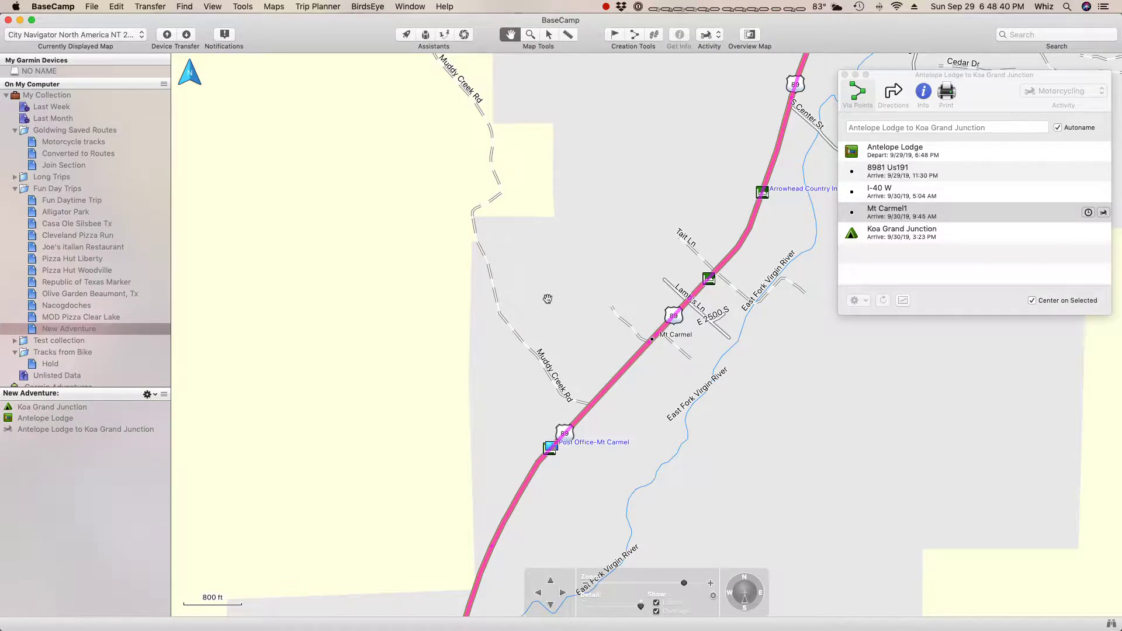
# Center on Koa Grand Junction and reshape the route's Highway 50 stretch through the intersection of B 1/2 Rd and 28 1/2 Rd.
pyautogui.click(626, 371)
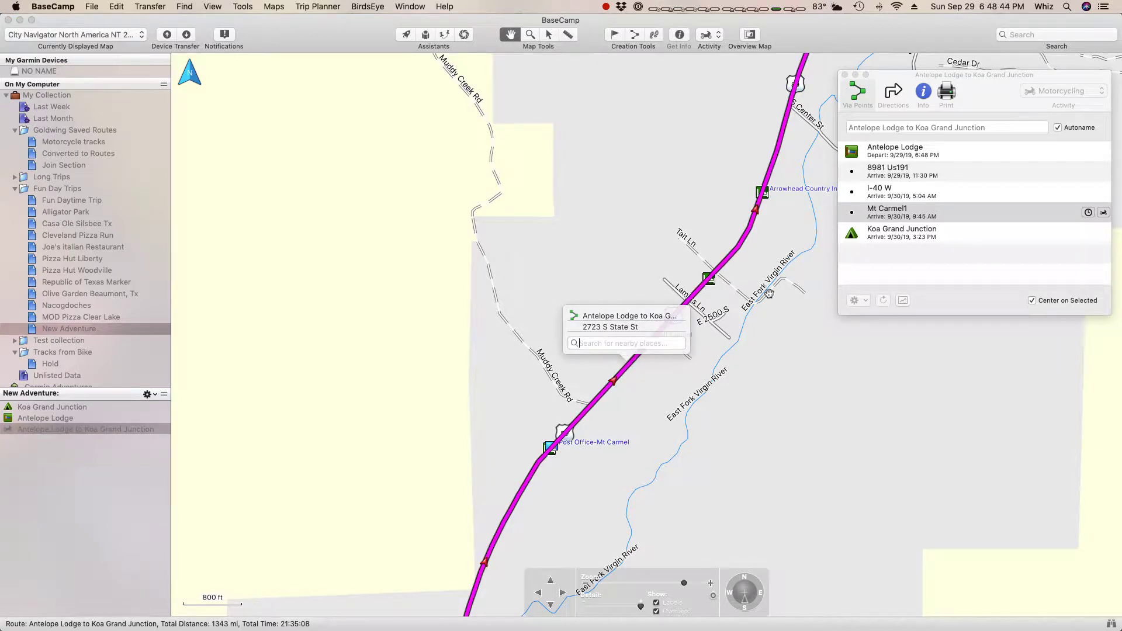
pyautogui.click(925, 232)
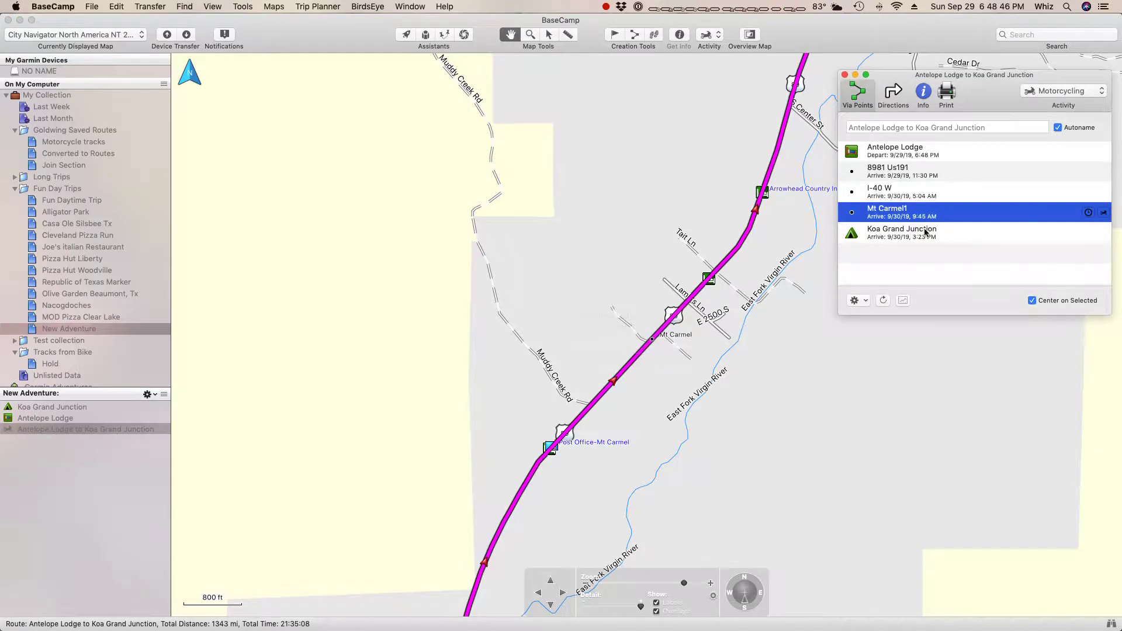
pyautogui.click(925, 233)
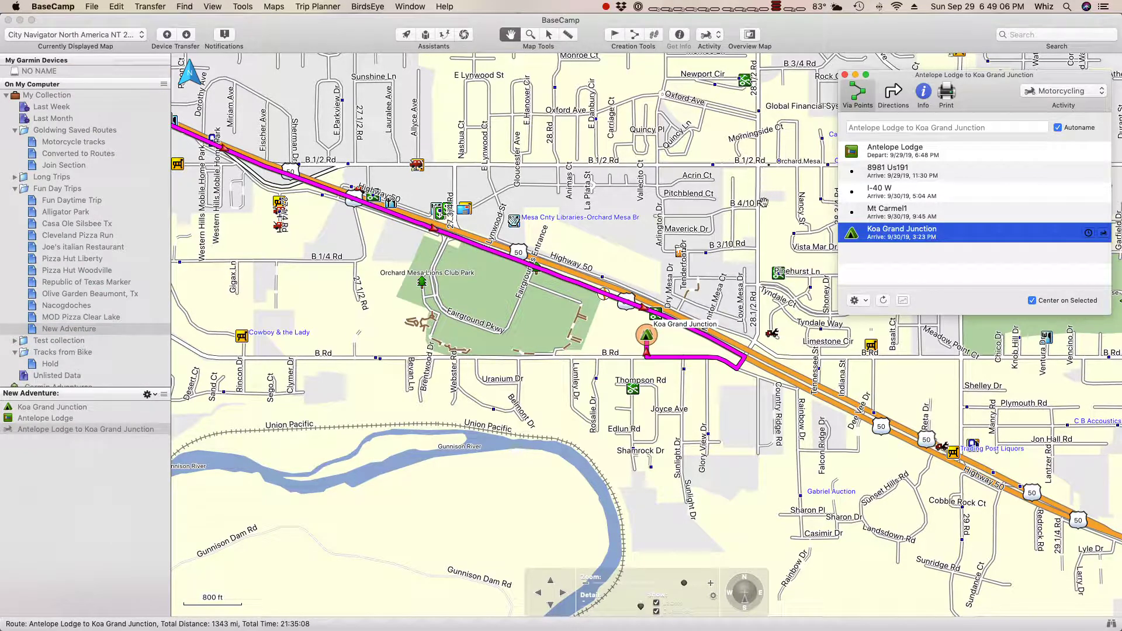
pyautogui.click(565, 282)
pyautogui.moveTo(565, 282); pyautogui.dragTo(759, 166)
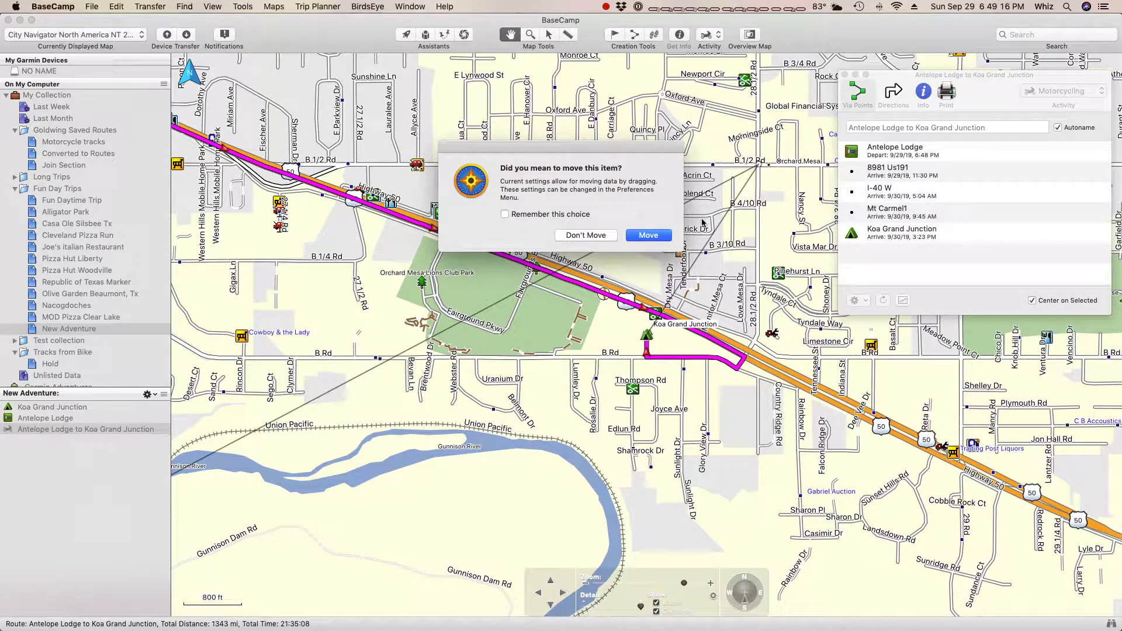
pyautogui.click(661, 236)
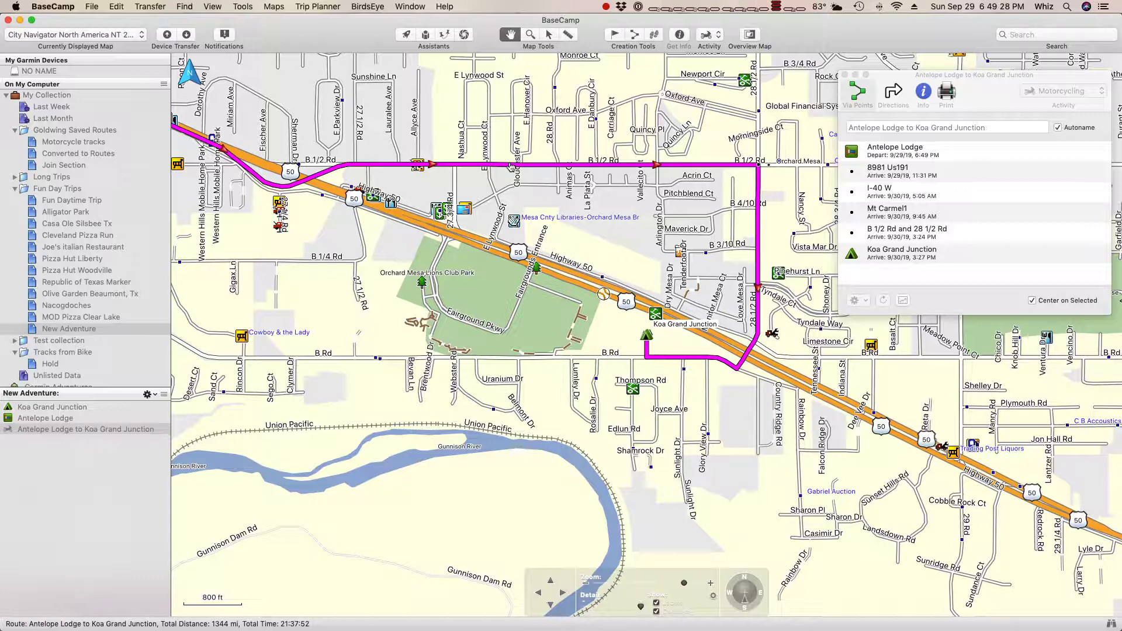
# Add a shaping via point on the ramp where the route leaves Highway 50 for B 1/2 Rd.
pyautogui.moveTo(511, 168)
pyautogui.moveTo(386, 166); pyautogui.dragTo(286, 187)
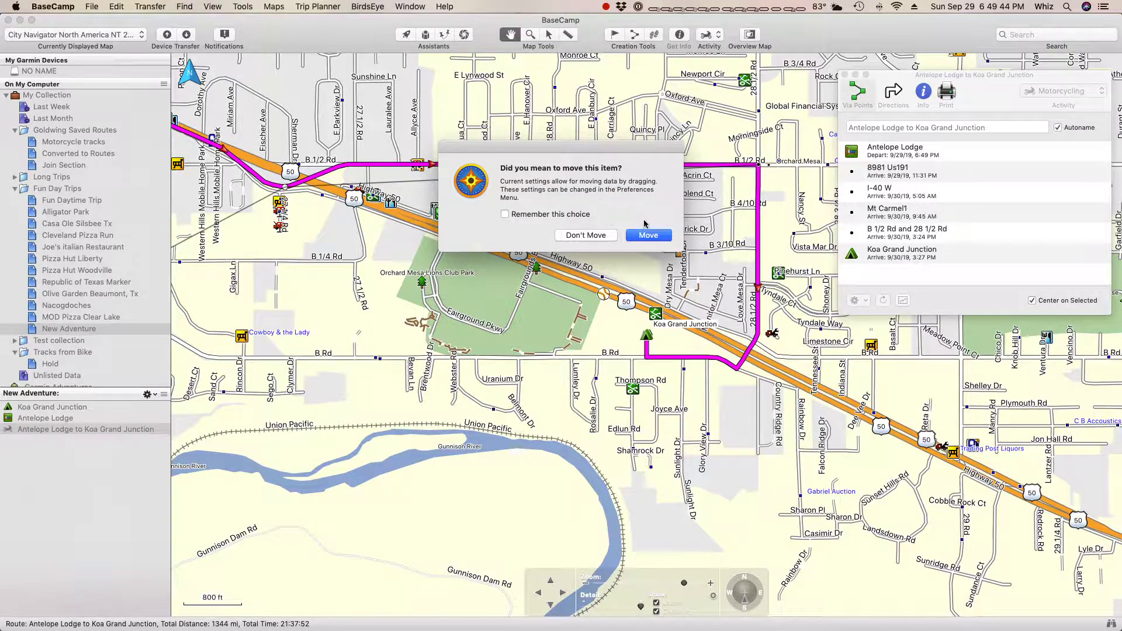
pyautogui.click(656, 235)
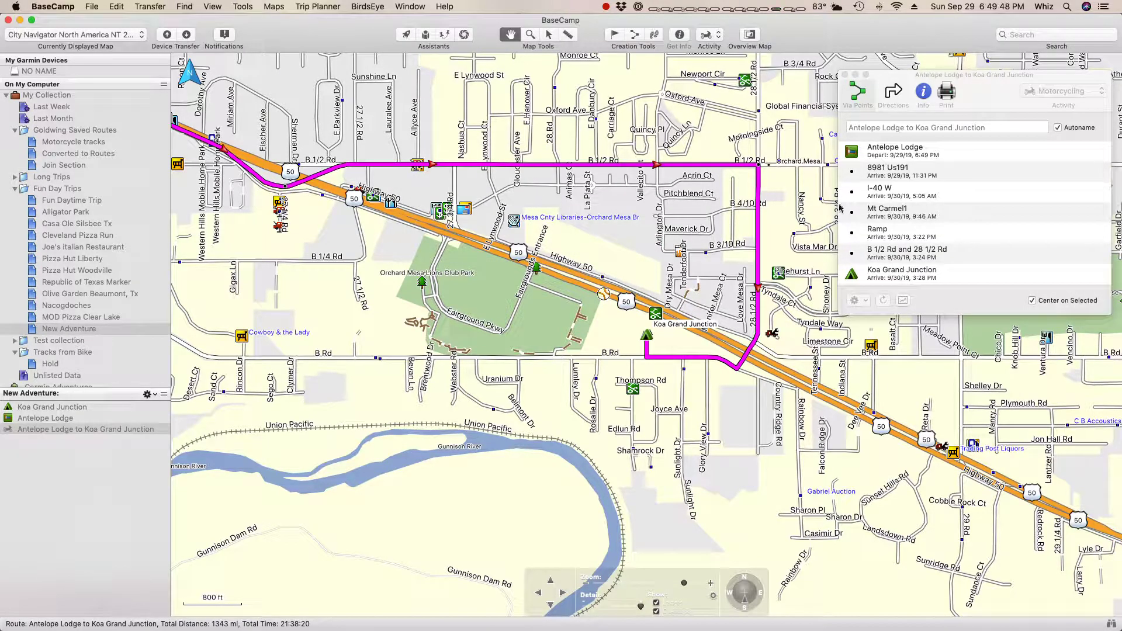
# Center on the B 1/2 Rd and 28 1/2 Rd via point, turn off centering on selection, and move the route window clear of the route.
pyautogui.click(893, 255)
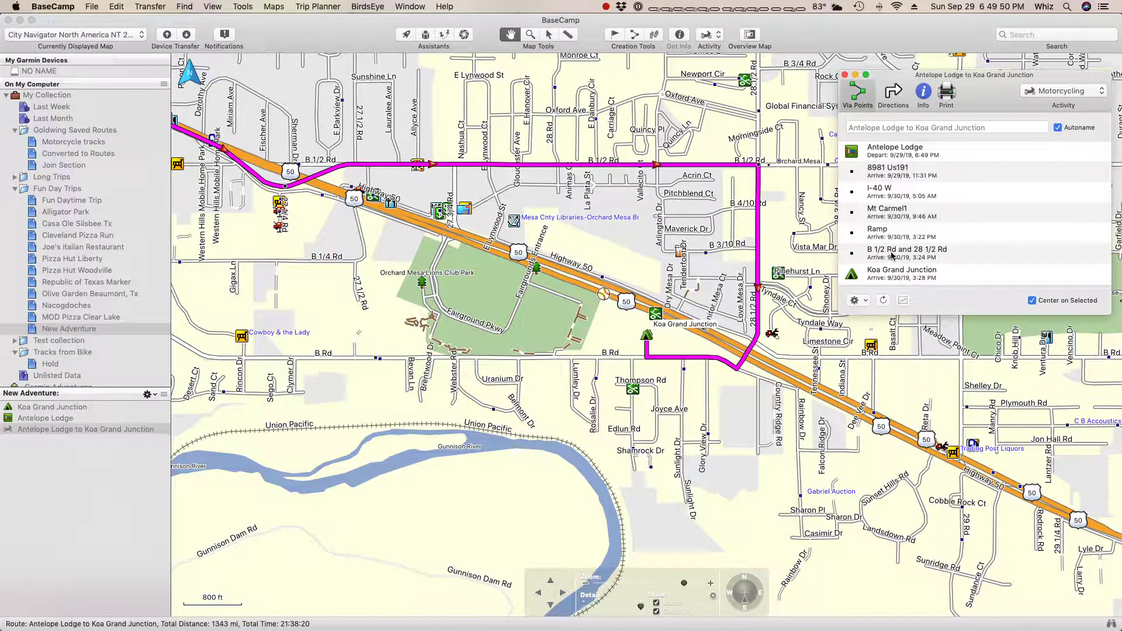
pyautogui.click(893, 255)
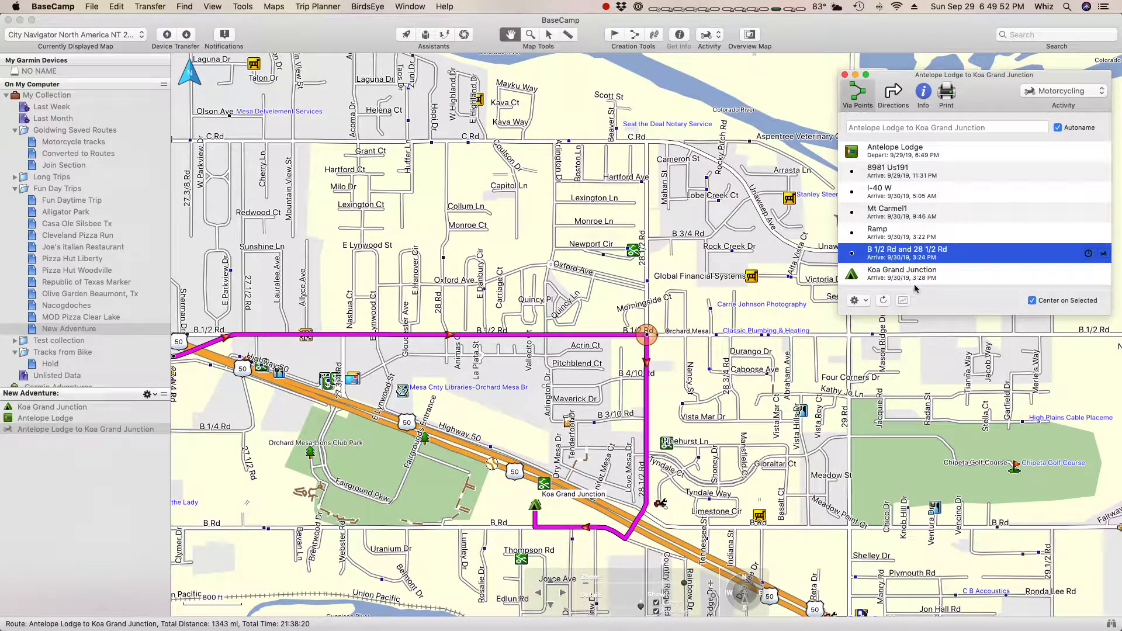
pyautogui.click(1033, 300)
pyautogui.moveTo(583, 253); pyautogui.dragTo(746, 274)
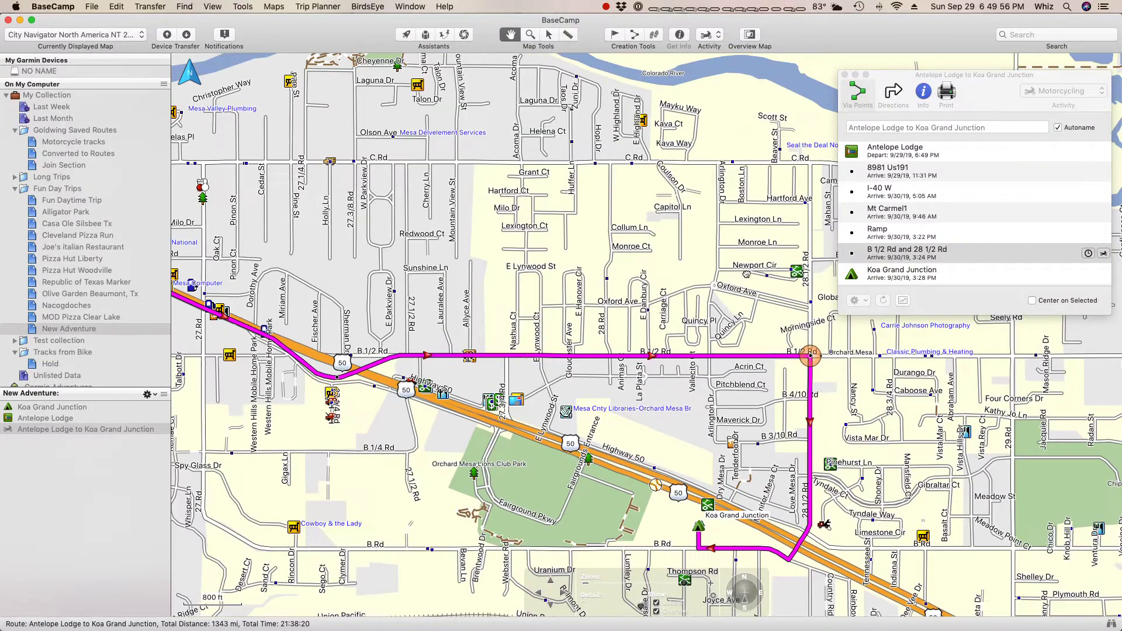
pyautogui.moveTo(456, 281); pyautogui.dragTo(593, 186)
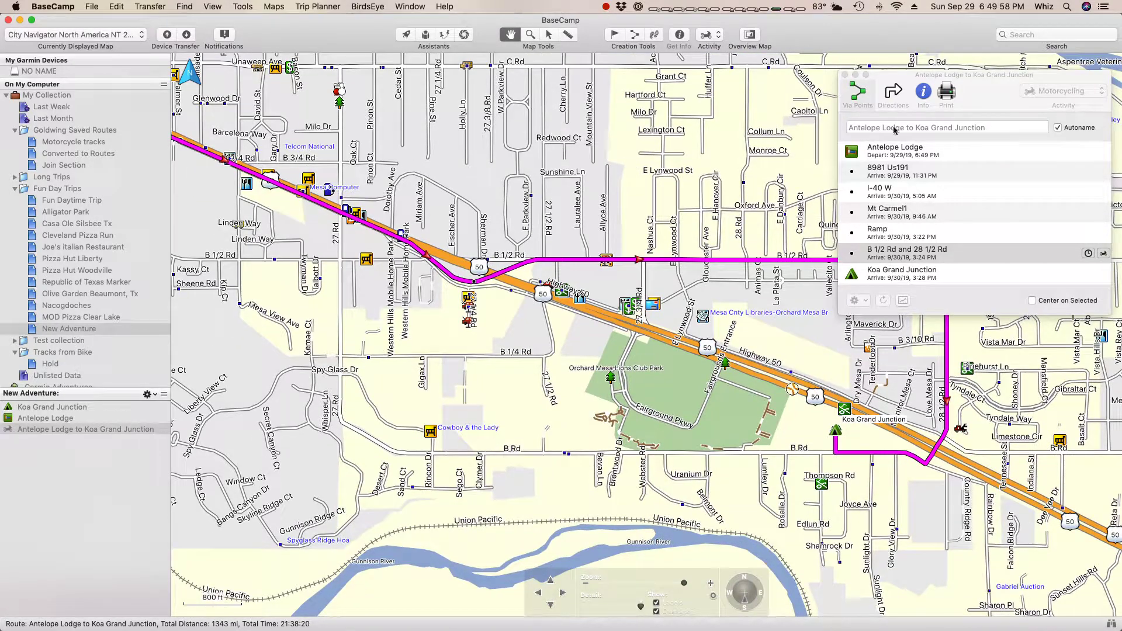
pyautogui.moveTo(957, 77); pyautogui.dragTo(303, 362)
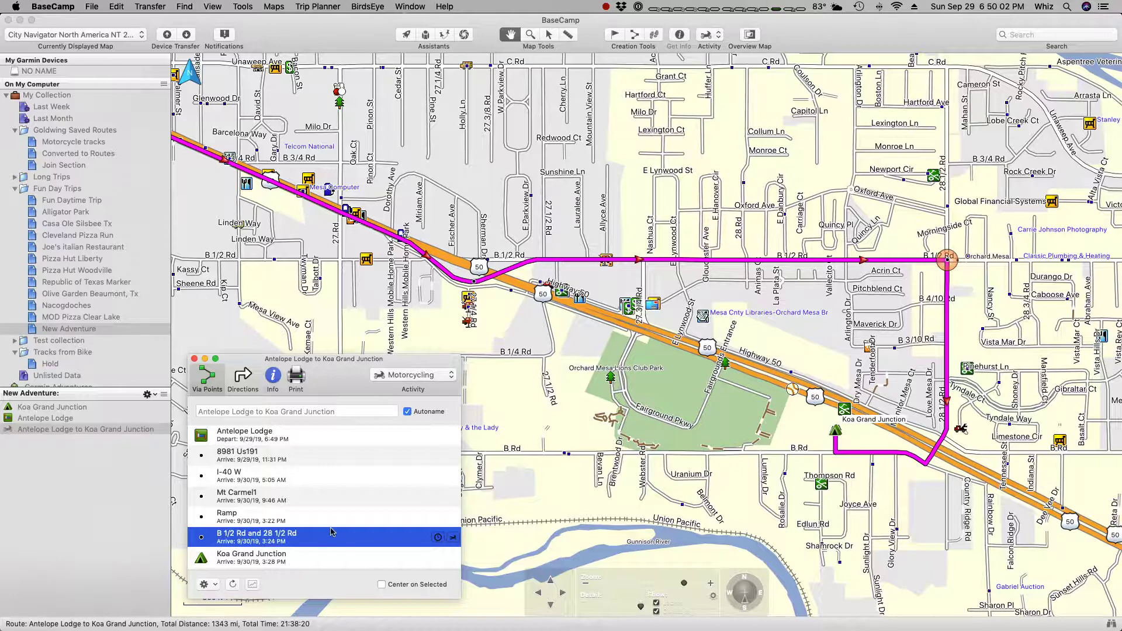
# Locate the Koa Grand Junction, B 1/2 Rd and 28 1/2 Rd, and Ramp via points on the map.
pyautogui.click(260, 562)
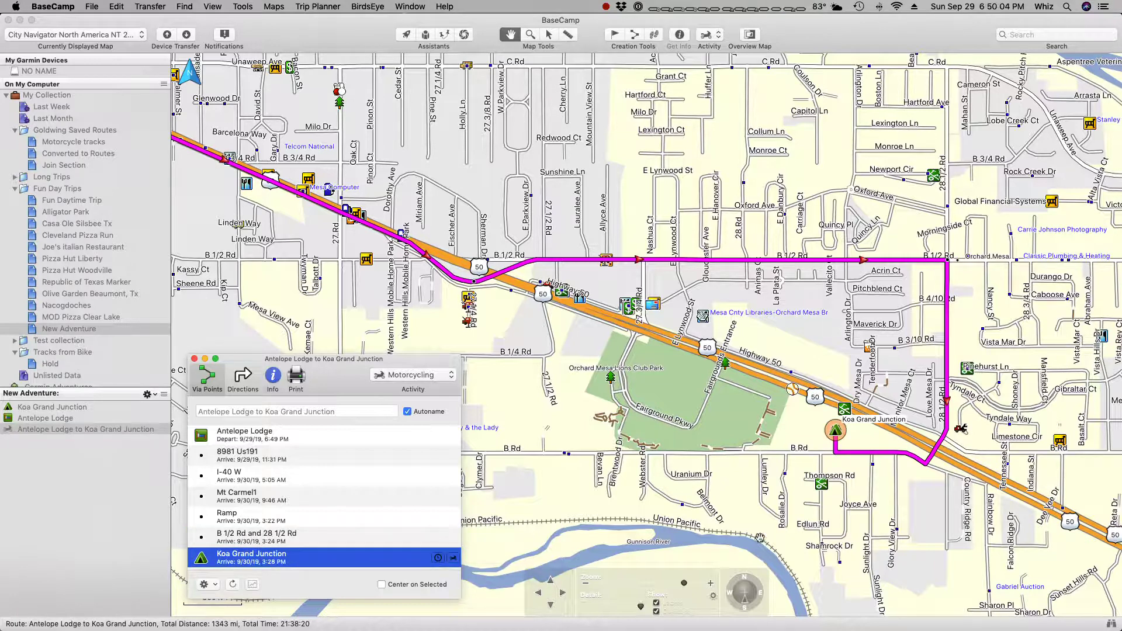
pyautogui.click(337, 542)
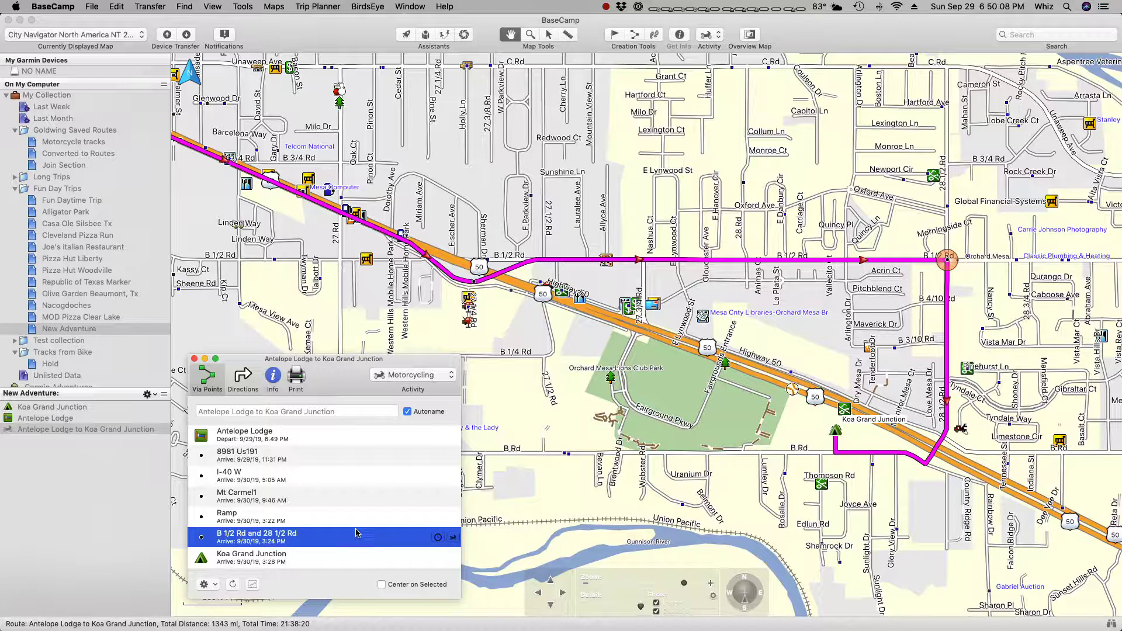
pyautogui.click(338, 520)
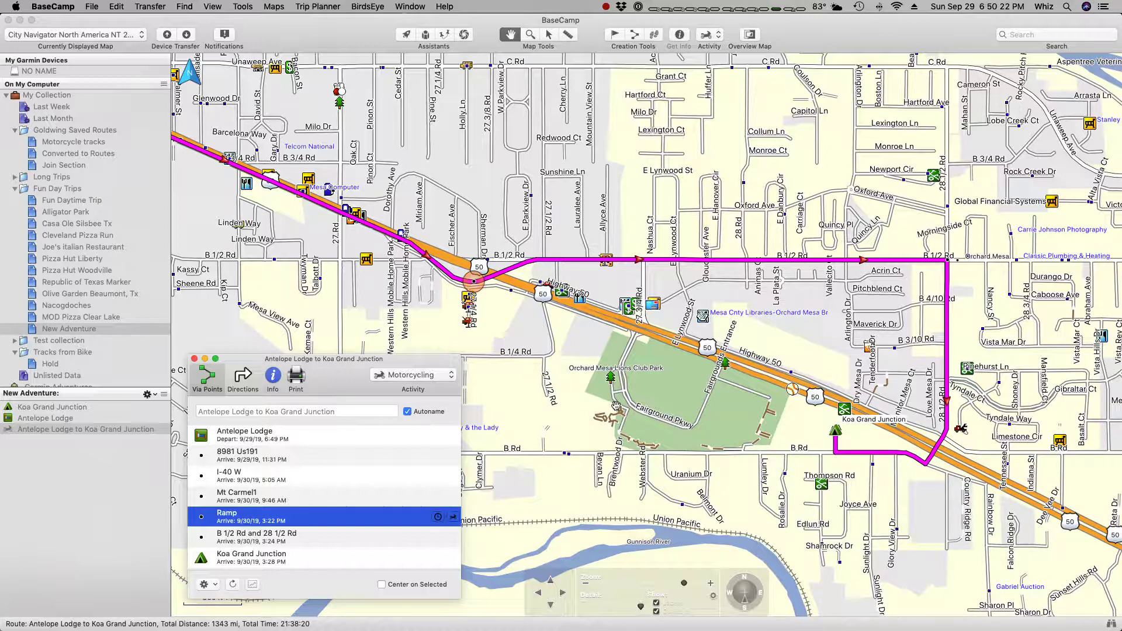
pyautogui.click(756, 324)
pyautogui.scroll(1, 756, 324)
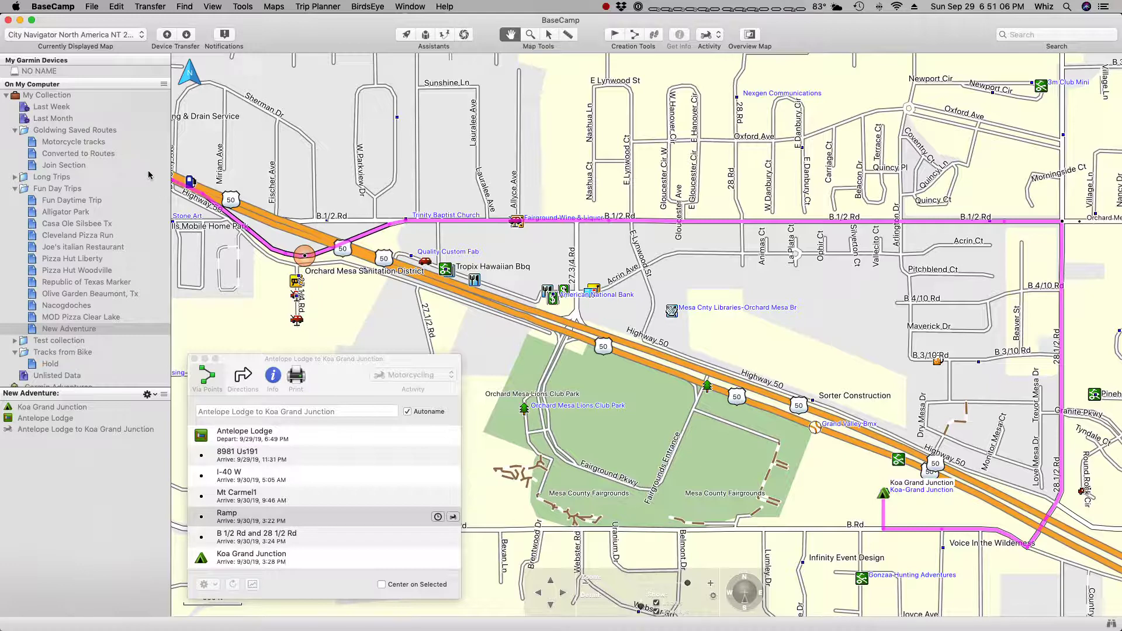
# Rename the Antelope Lodge to Koa Grand Junction route as Great Trip in the New Adventure list.
pyautogui.click(94, 7)
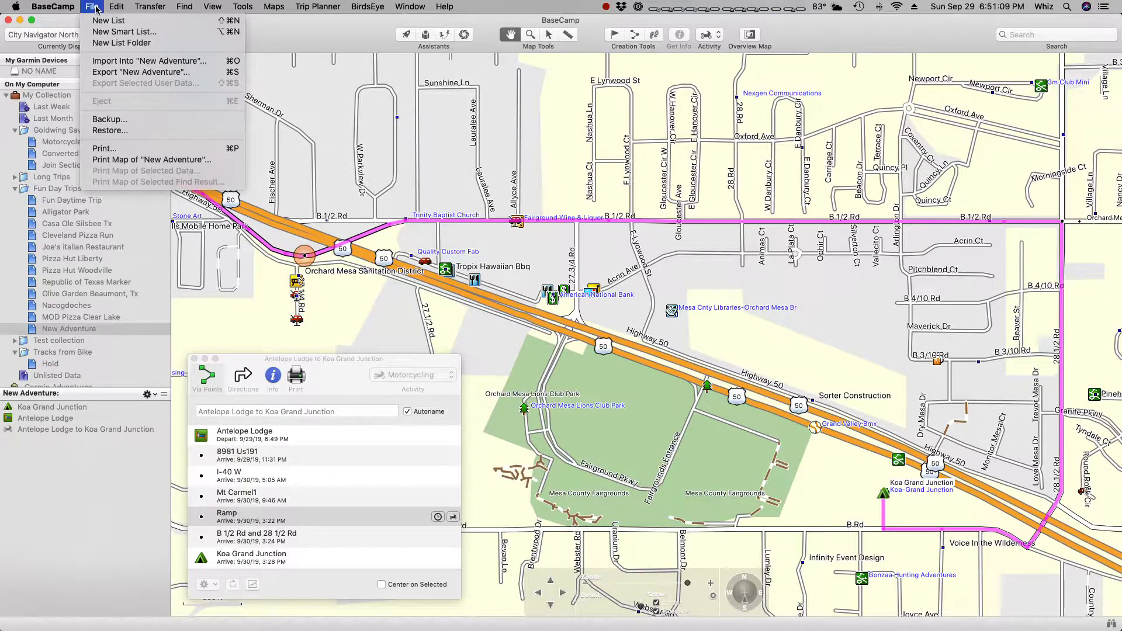
pyautogui.click(91, 431)
pyautogui.click(80, 431)
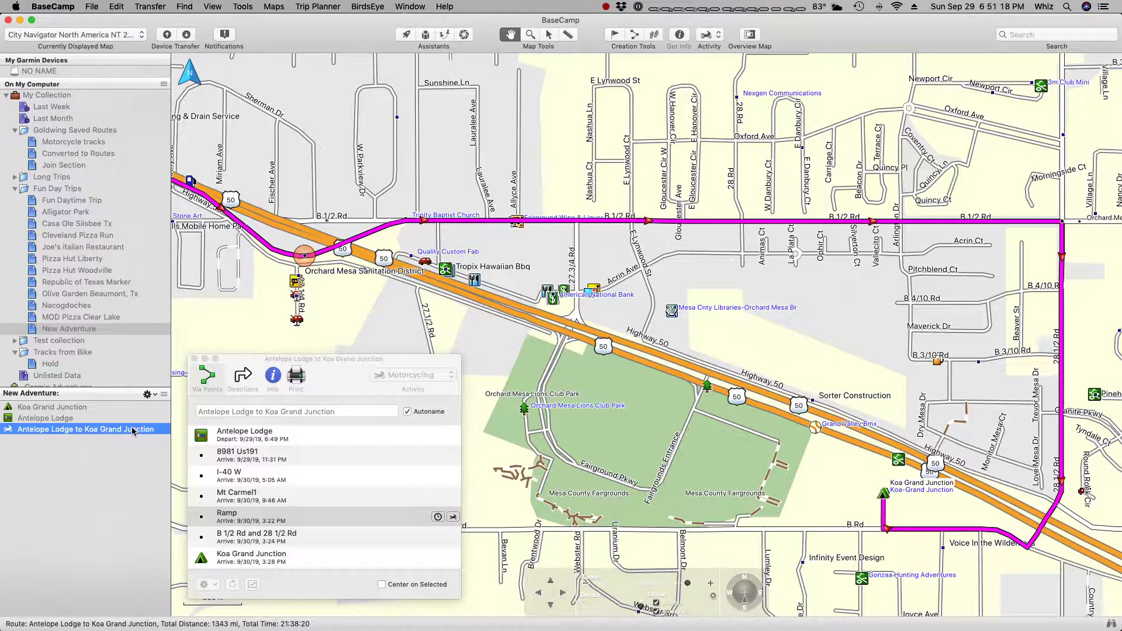
pyautogui.click(100, 431)
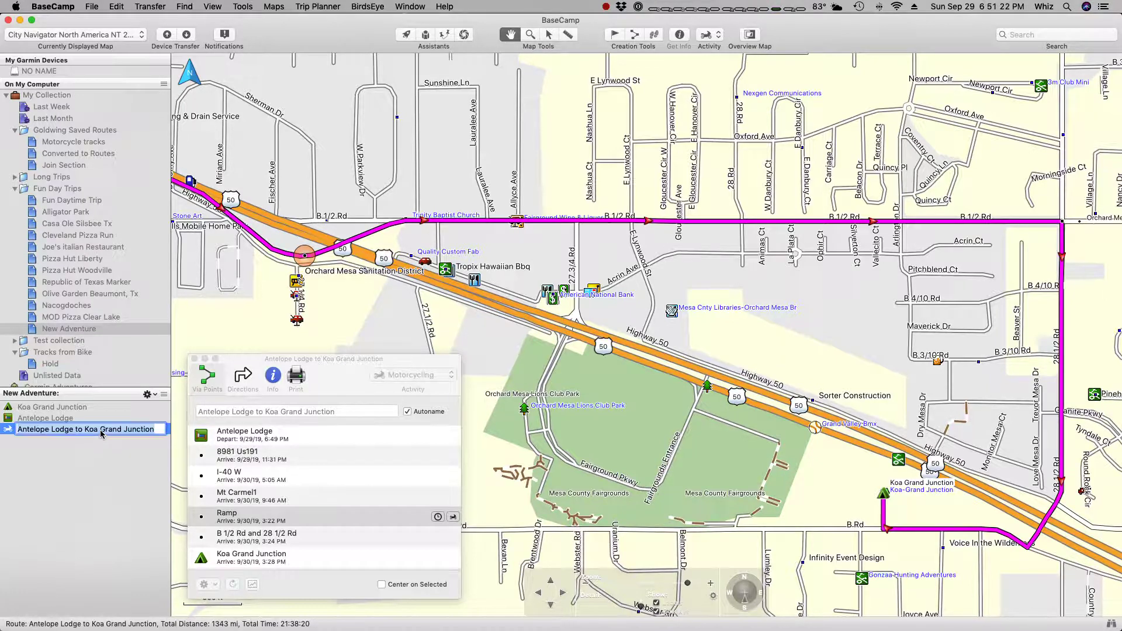
pyautogui.write('G')
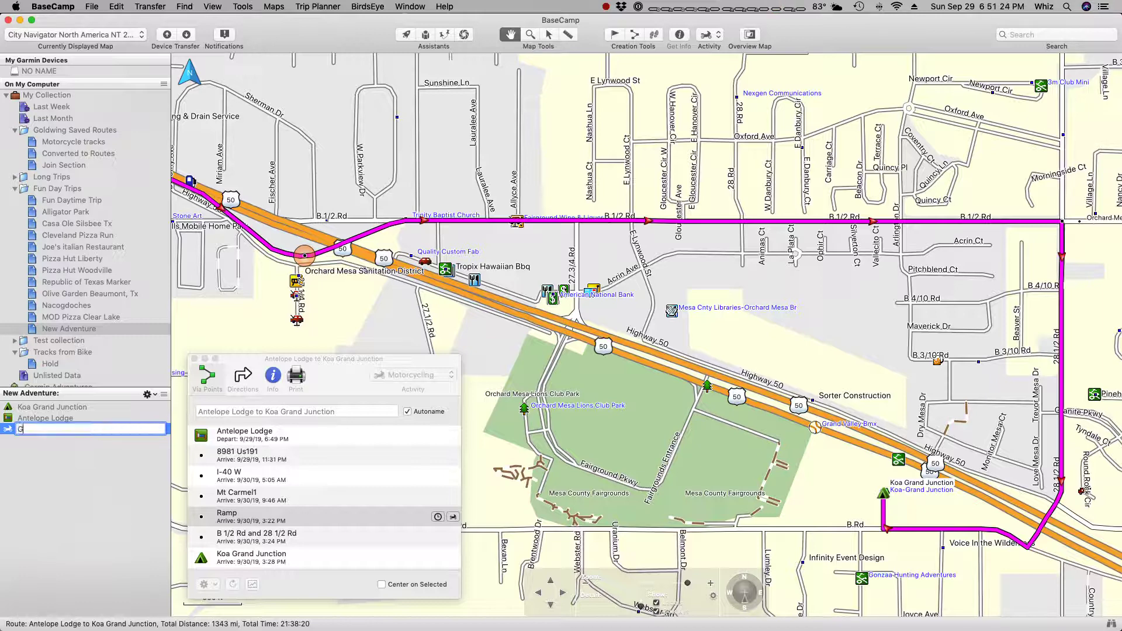
pyautogui.write('reat Trip')
pyautogui.press('Return')
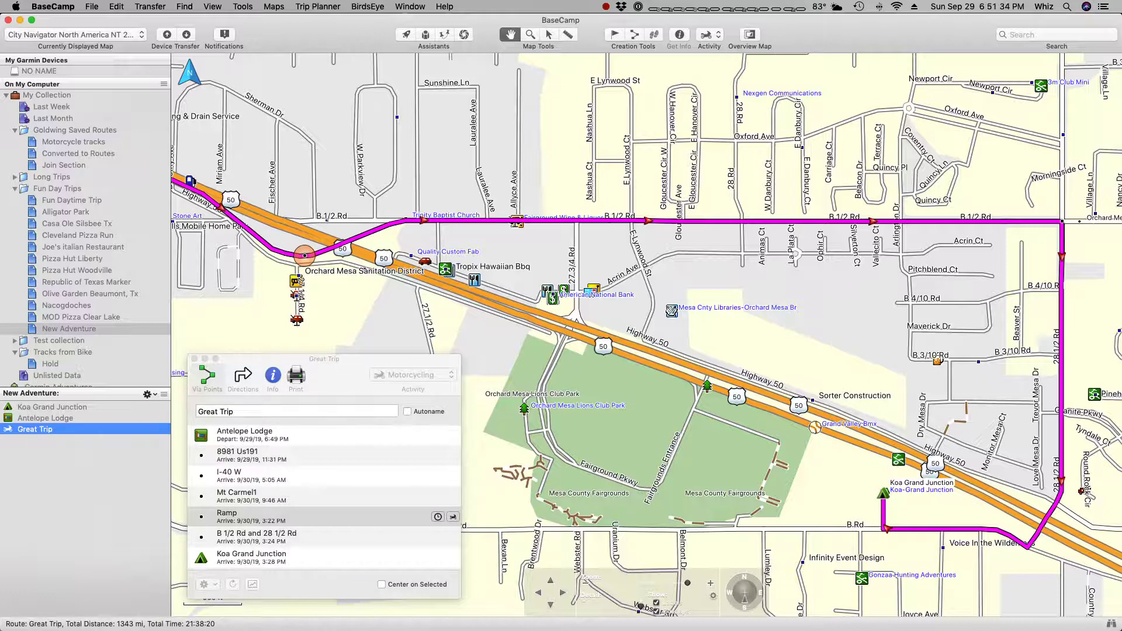
# Check the Antelope Lodge and the B 1/2 Rd and 28 1/2 Rd via points of the Great Trip route.
pyautogui.scroll(-1, 308, 493)
pyautogui.click(278, 439)
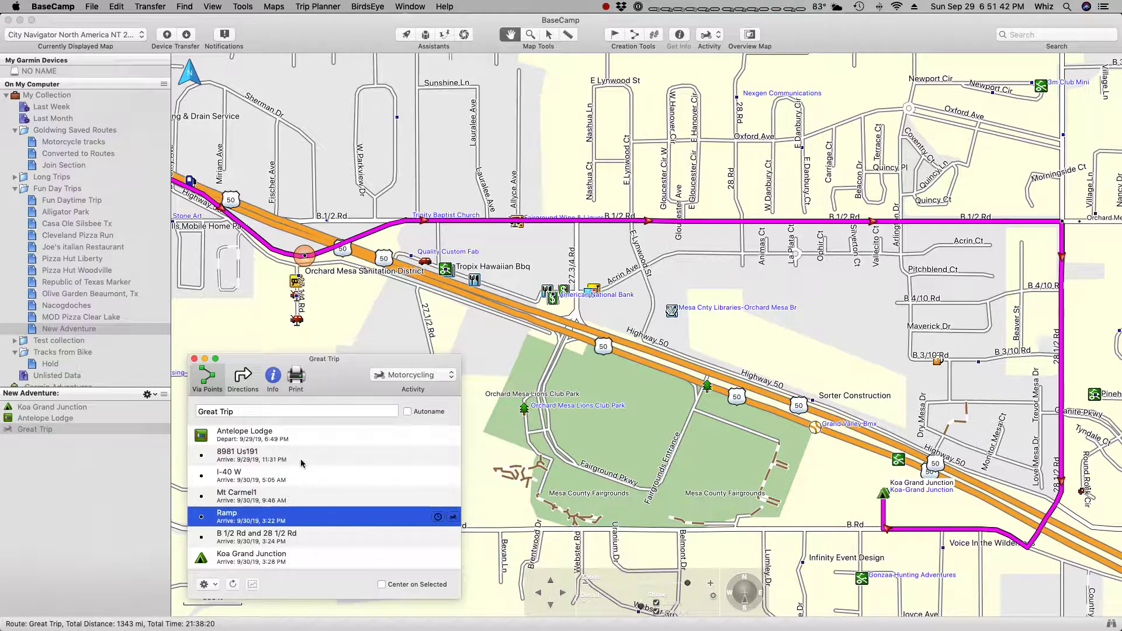
pyautogui.click(266, 438)
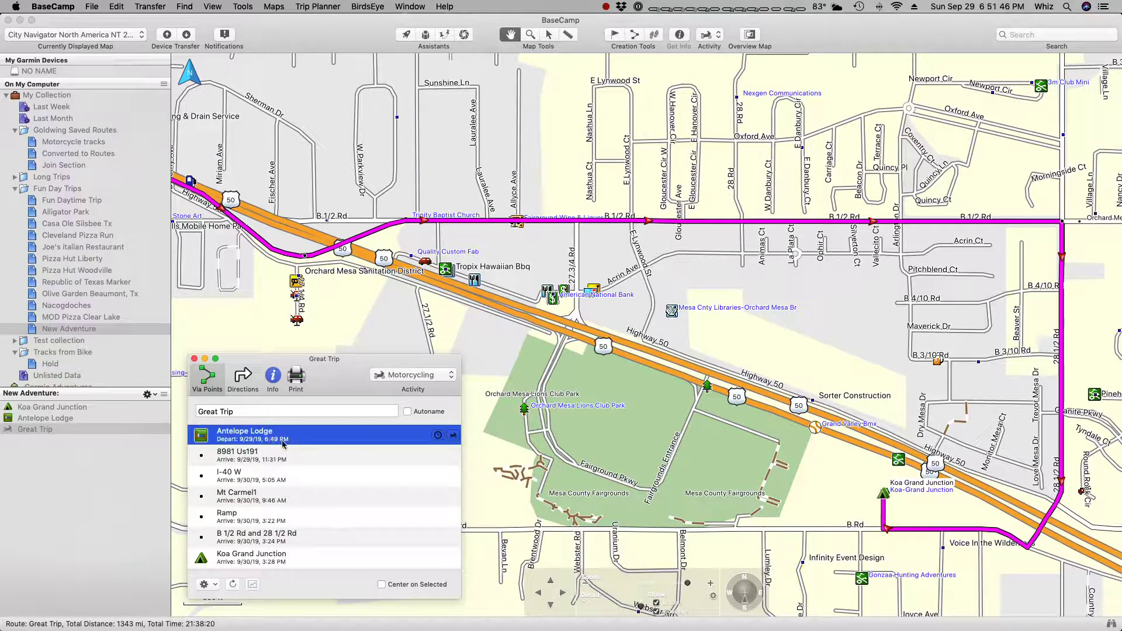
pyautogui.click(275, 537)
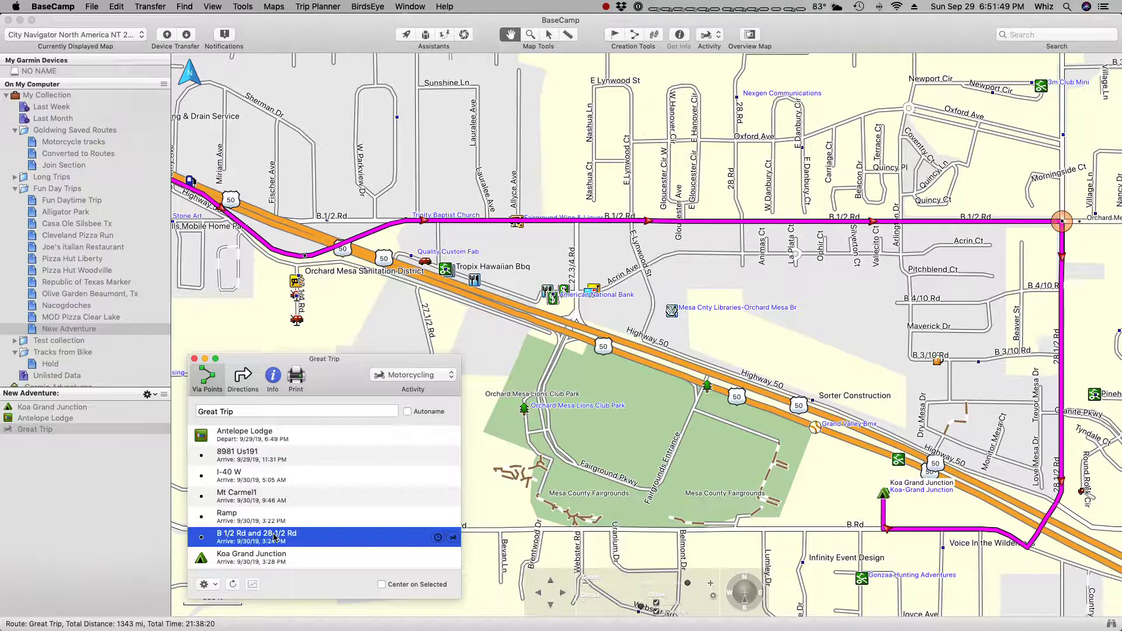
# Rename the Ramp via point as Exit Hwy, close its properties, and select the renamed point in the route.
pyautogui.click(308, 523)
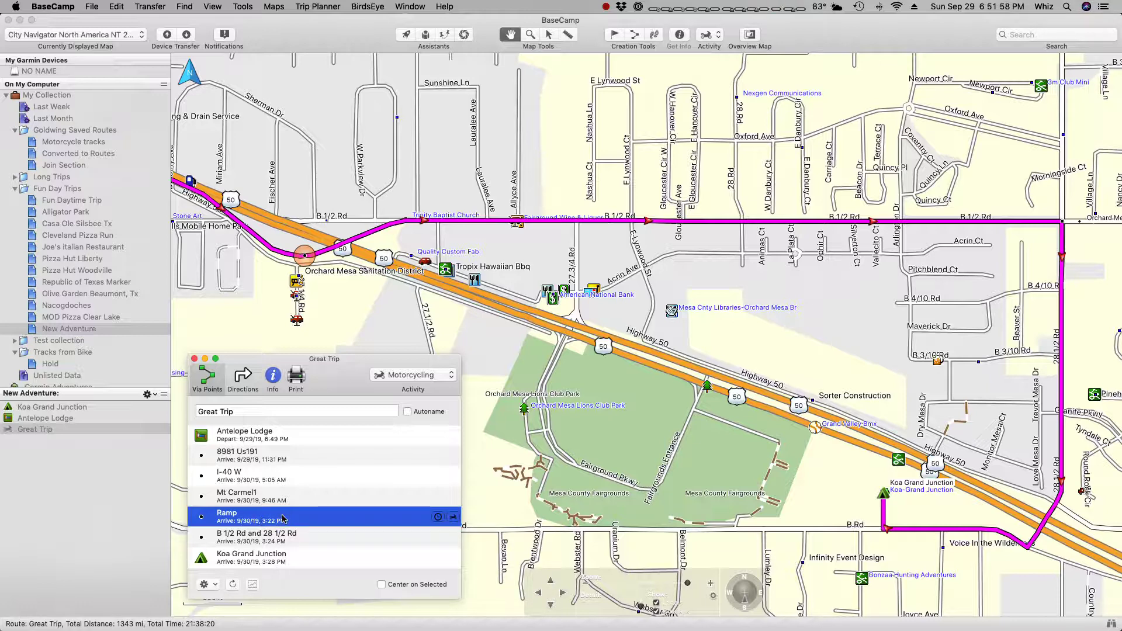
pyautogui.doubleClick(283, 519)
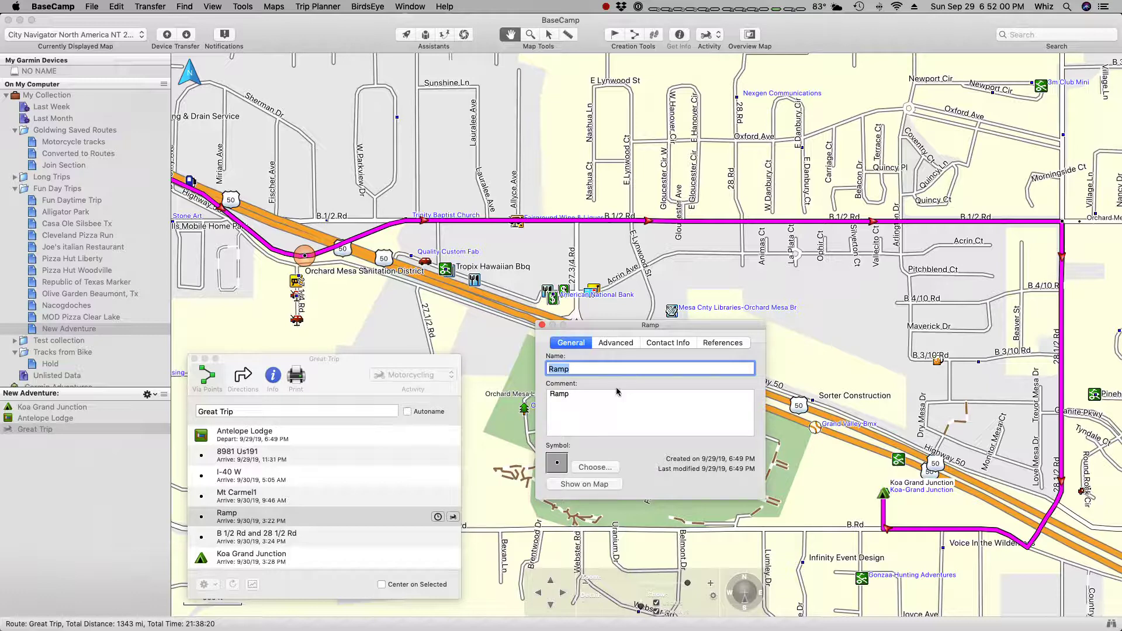
pyautogui.click(607, 367)
pyautogui.press('BackSpace')
pyautogui.press('BackSpace')
pyautogui.press('BackSpace')
pyautogui.press('BackSpace')
pyautogui.write('Exit Hwy')
pyautogui.click(542, 326)
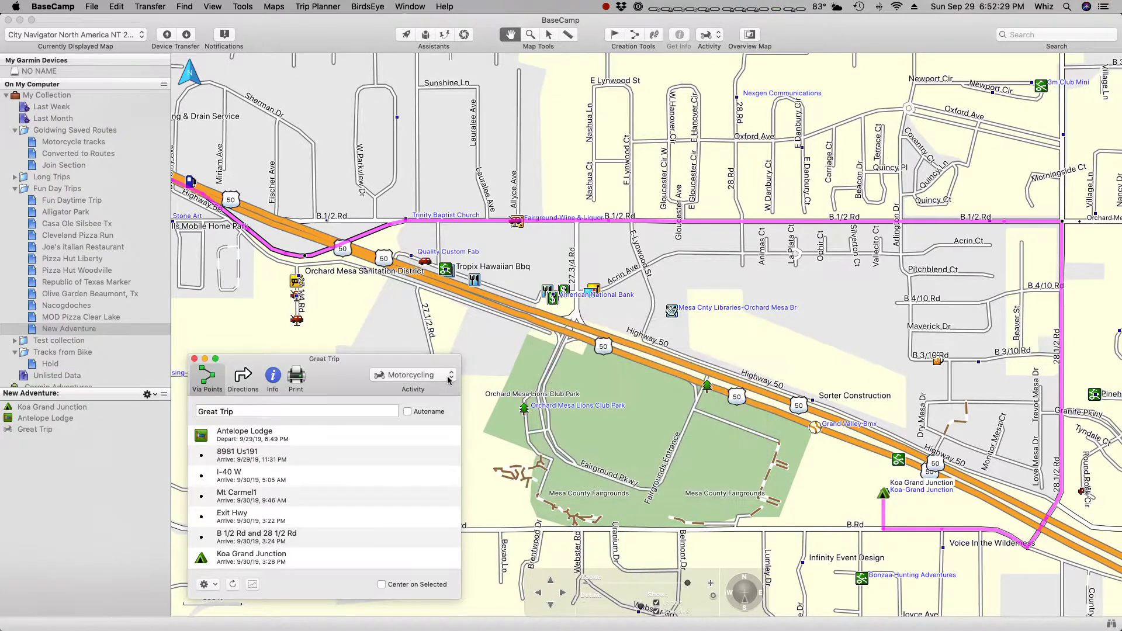
pyautogui.click(250, 519)
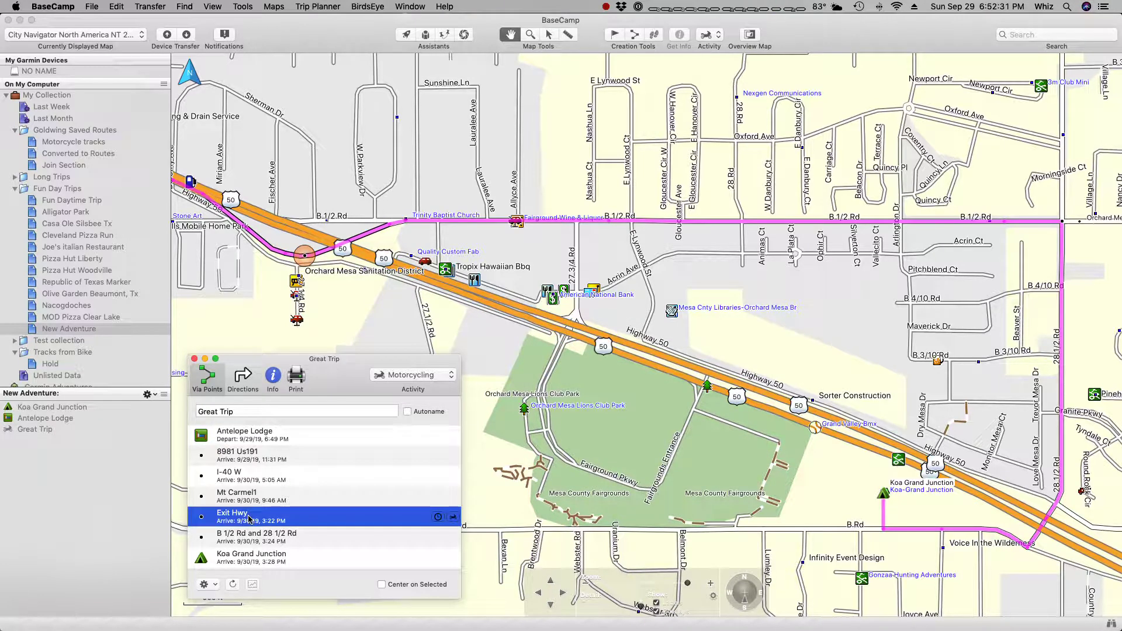
# Rename the B 1/2 Rd and 28 1/2 Rd via point of the Great Trip route as B 1/2 in Grand Jct.
pyautogui.click(278, 497)
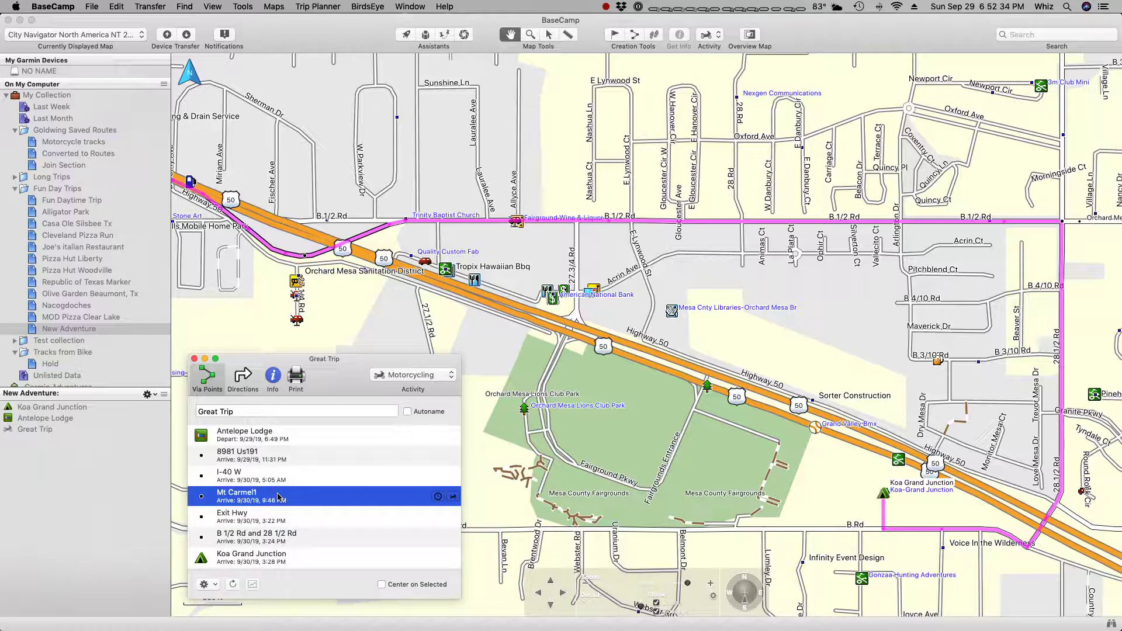
pyautogui.click(287, 542)
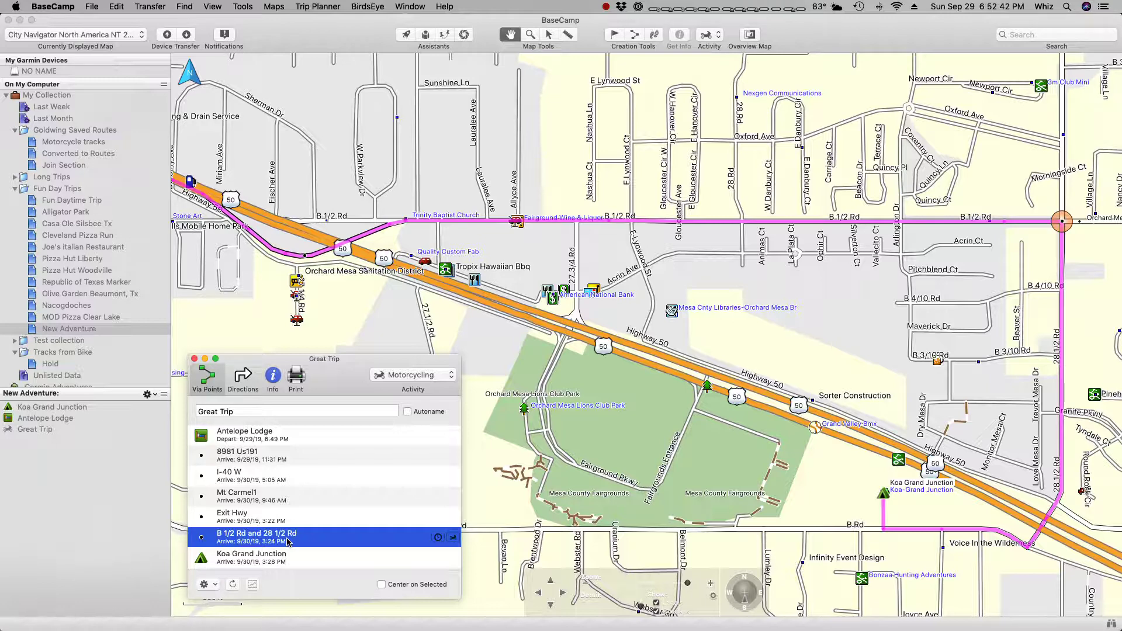
pyautogui.doubleClick(287, 541)
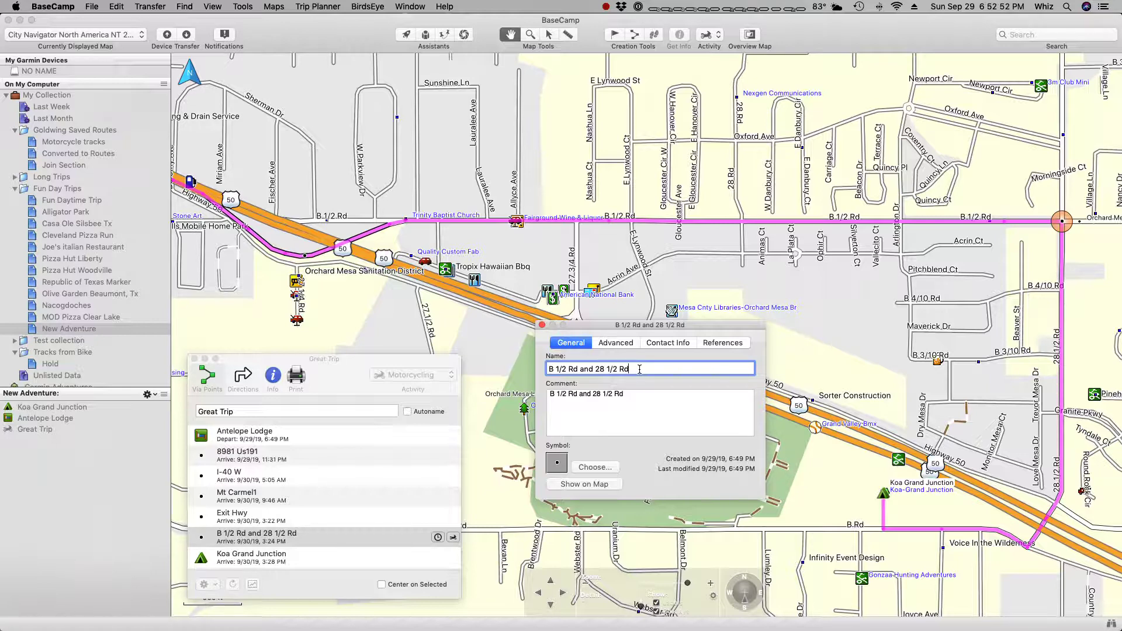
pyautogui.press('BackSpace')
pyautogui.press('BackSpace')
pyautogui.press('BackSpace')
pyautogui.press('BackSpace')
pyautogui.press('BackSpace')
pyautogui.press('BackSpace')
pyautogui.press('BackSpace')
pyautogui.press('BackSpace')
pyautogui.press('BackSpace')
pyautogui.press('BackSpace')
pyautogui.press('BackSpace')
pyautogui.press('BackSpace')
pyautogui.press('BackSpace')
pyautogui.press('BackSpace')
pyautogui.press('BackSpace')
pyautogui.press('BackSpace')
pyautogui.write('in Grand Jct')
# Delete the trailing road text from the renamed via point's comment and close its properties.
pyautogui.click(628, 395)
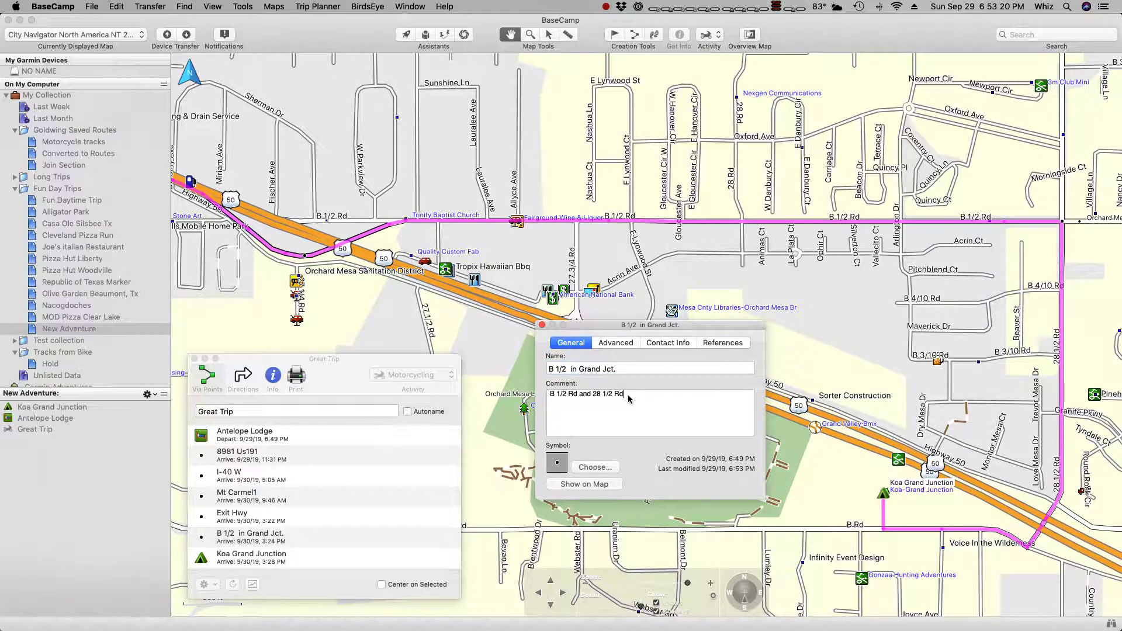
pyautogui.press('BackSpace')
pyautogui.press('BackSpace')
pyautogui.press('BackSpace')
pyautogui.press('BackSpace')
pyautogui.press('BackSpace')
pyautogui.press('BackSpace')
pyautogui.press('BackSpace')
pyautogui.press('BackSpace')
pyautogui.press('BackSpace')
pyautogui.press('BackSpace')
pyautogui.press('BackSpace')
pyautogui.press('BackSpace')
pyautogui.press('BackSpace')
pyautogui.press('BackSpace')
pyautogui.press('BackSpace')
pyautogui.click(541, 325)
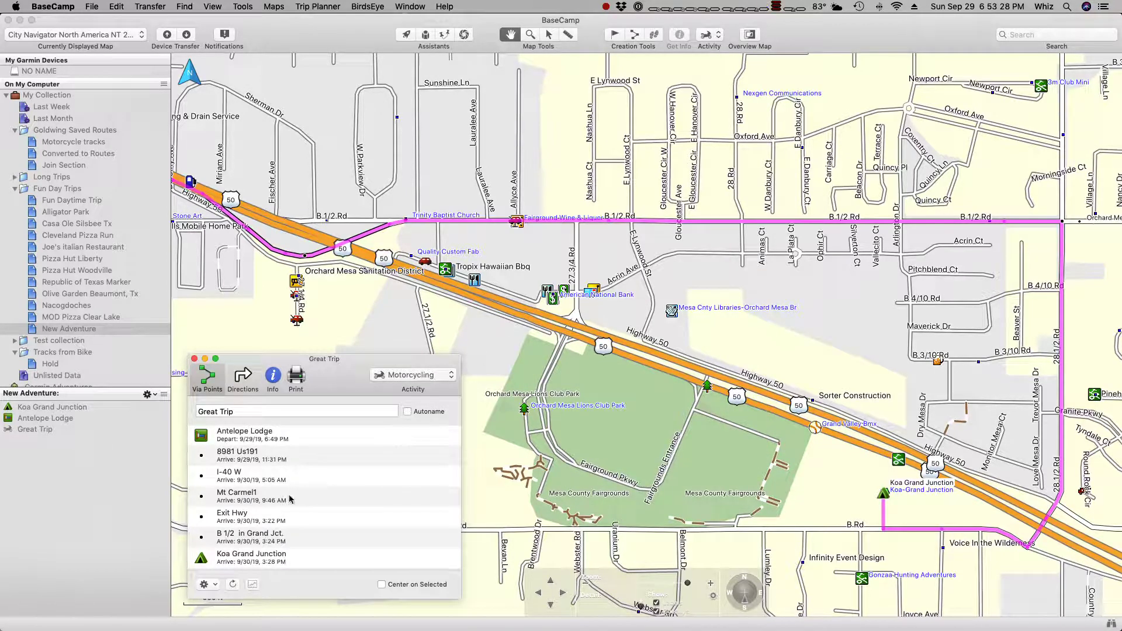
# Try to export the Great Trip route as a GPX v1.1 file to the NO NAME drive.
pyautogui.click(275, 538)
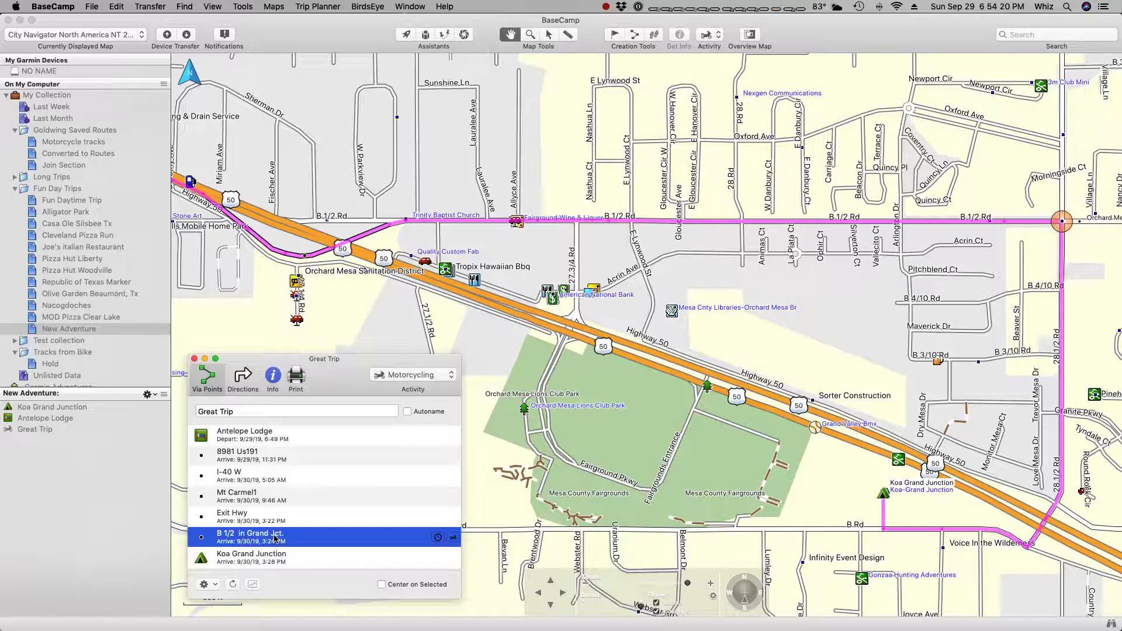
pyautogui.click(47, 431)
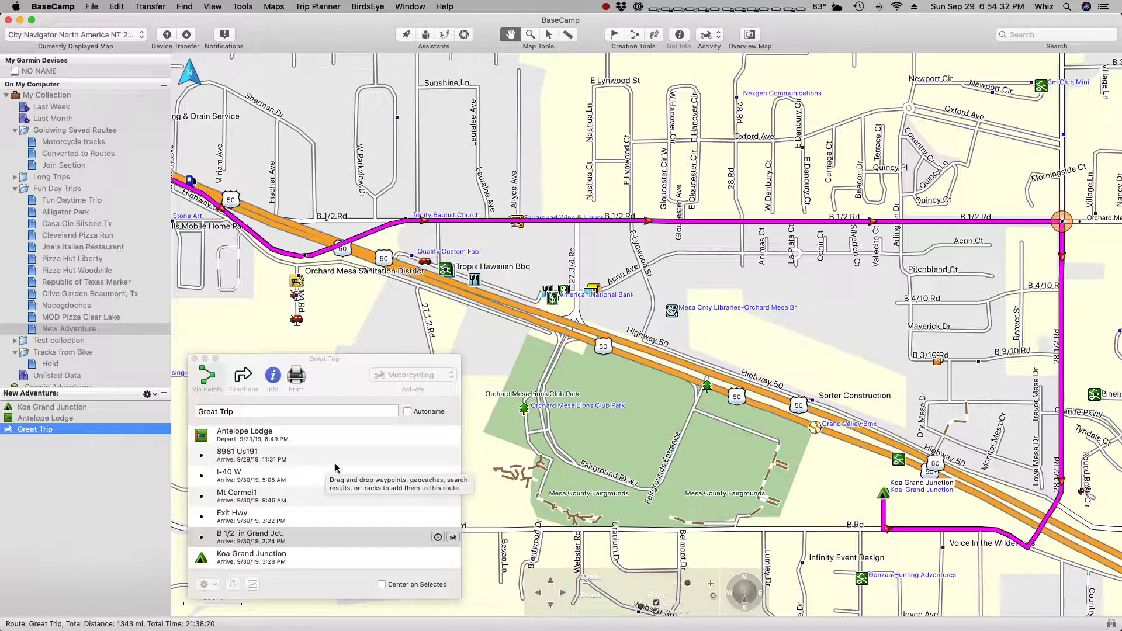
pyautogui.click(94, 7)
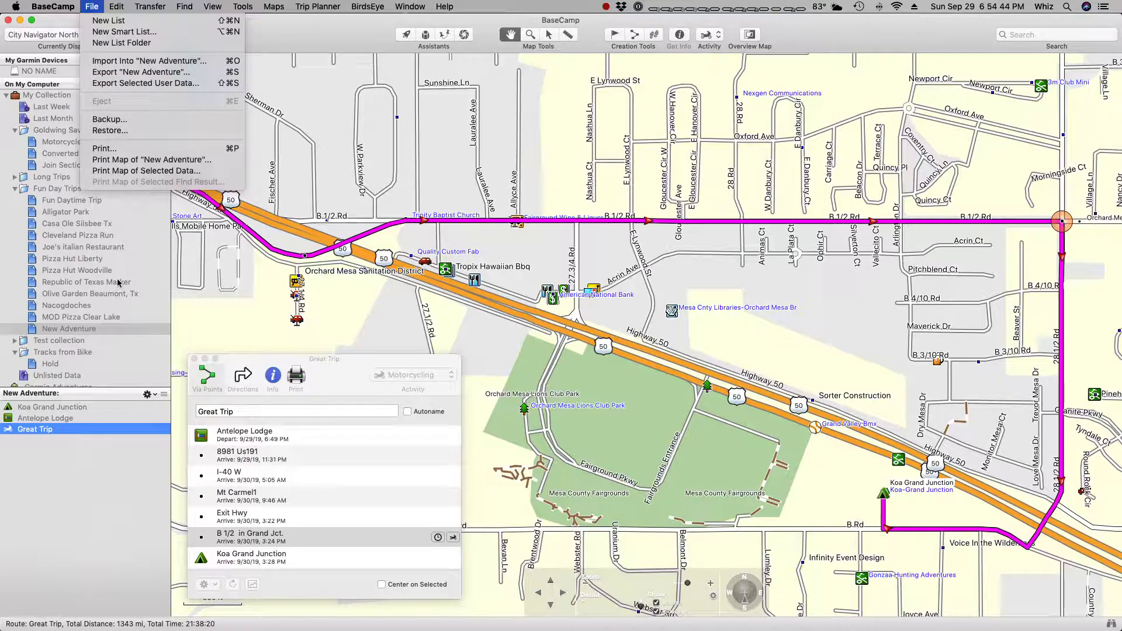
pyautogui.click(159, 77)
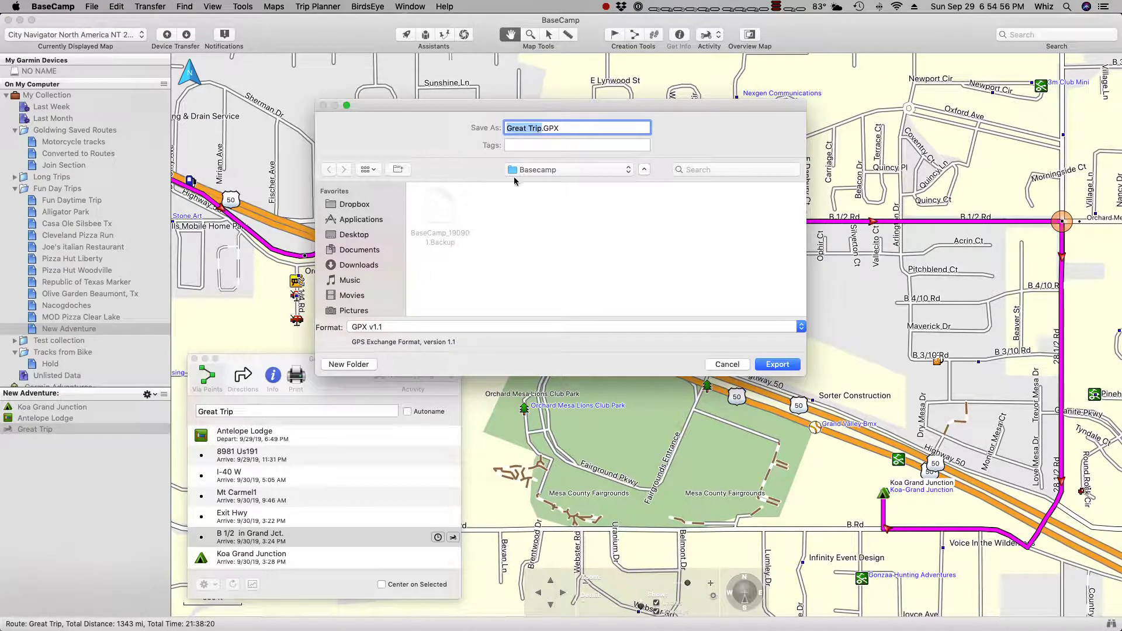
pyautogui.scroll(-8, 372, 283)
pyautogui.scroll(-2, 371, 283)
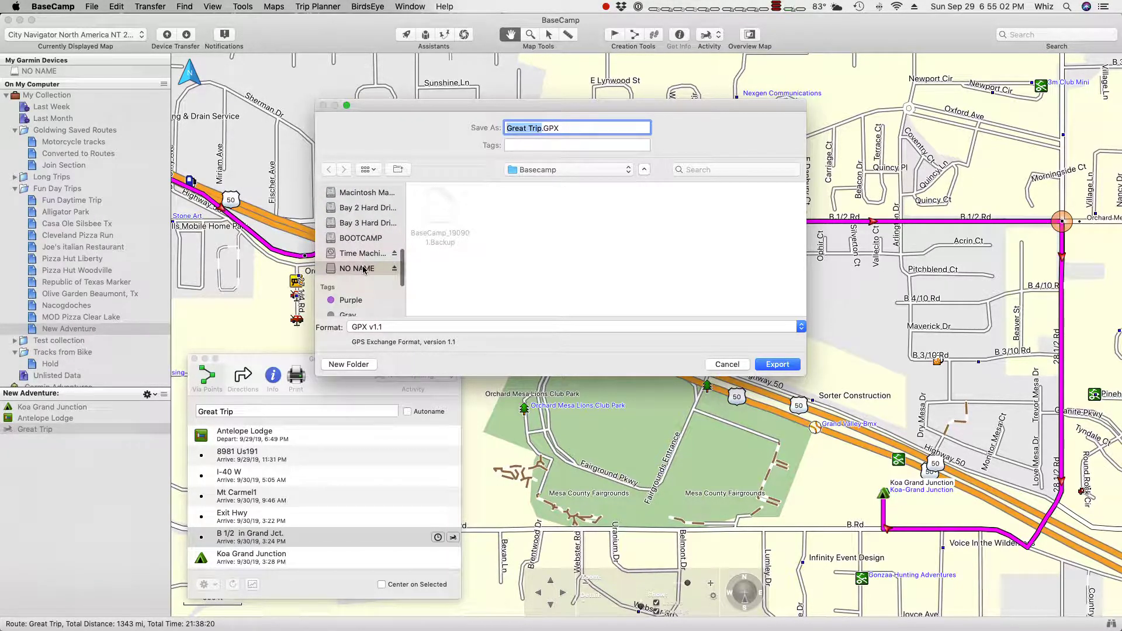
pyautogui.click(364, 269)
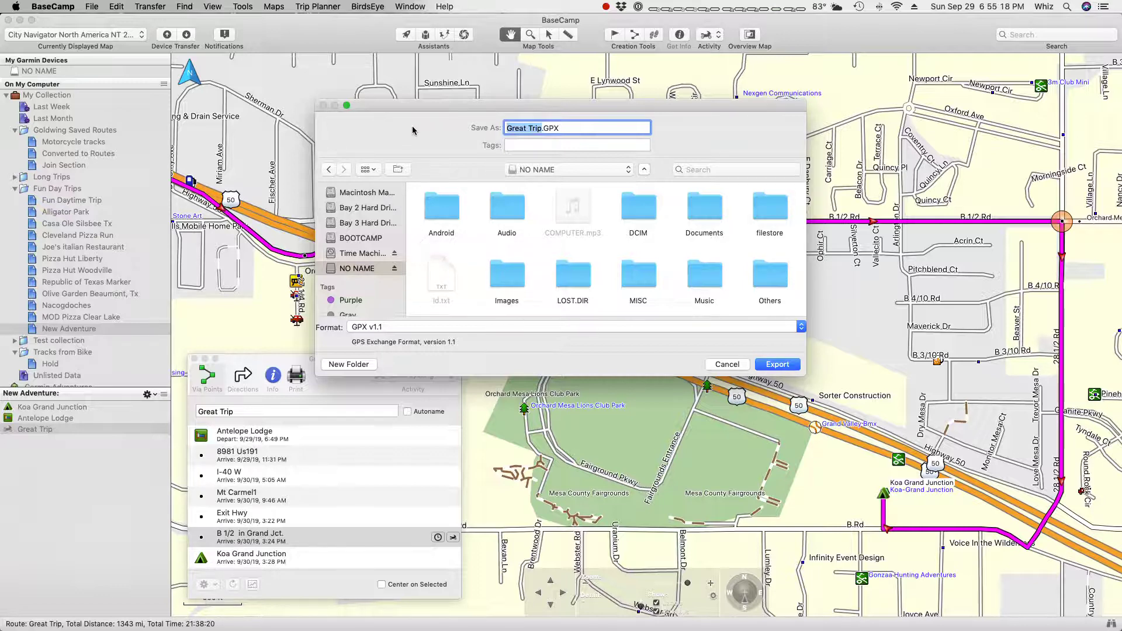
pyautogui.click(731, 365)
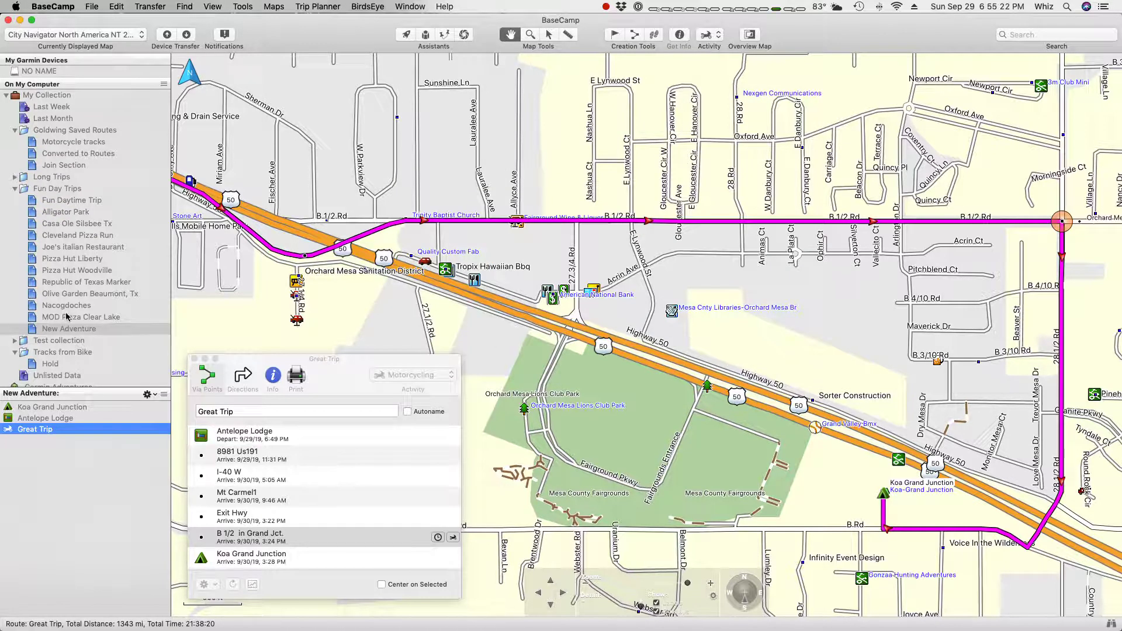
# Select both routes in the Joe's Italian Restaurant list and try to export them together as one GPX file.
pyautogui.click(72, 247)
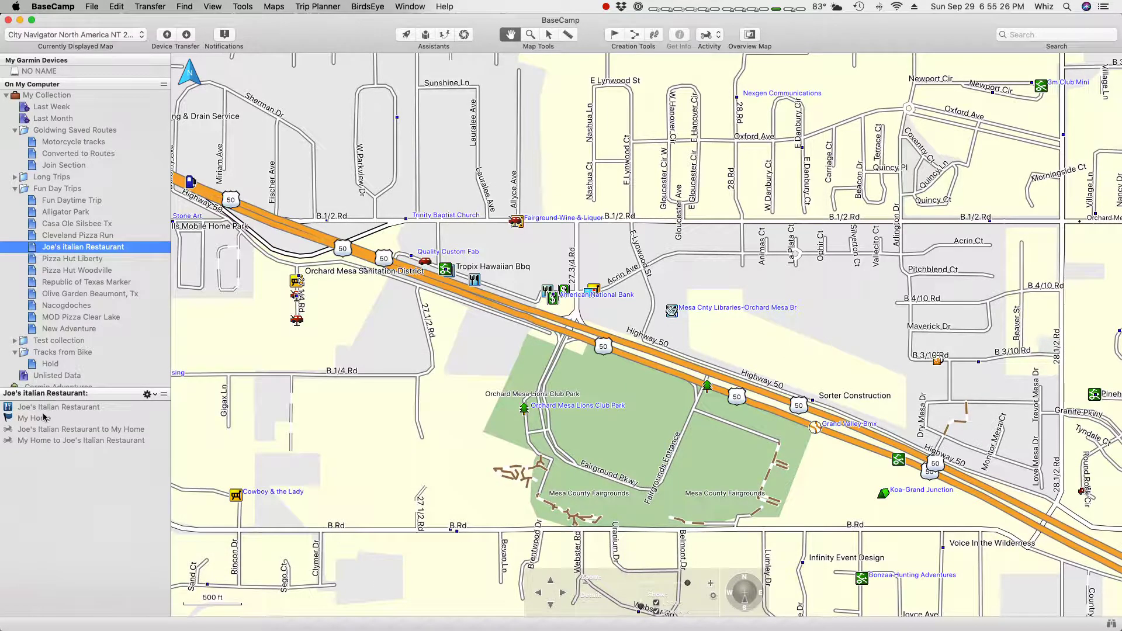
pyautogui.click(59, 434)
pyautogui.click(61, 444)
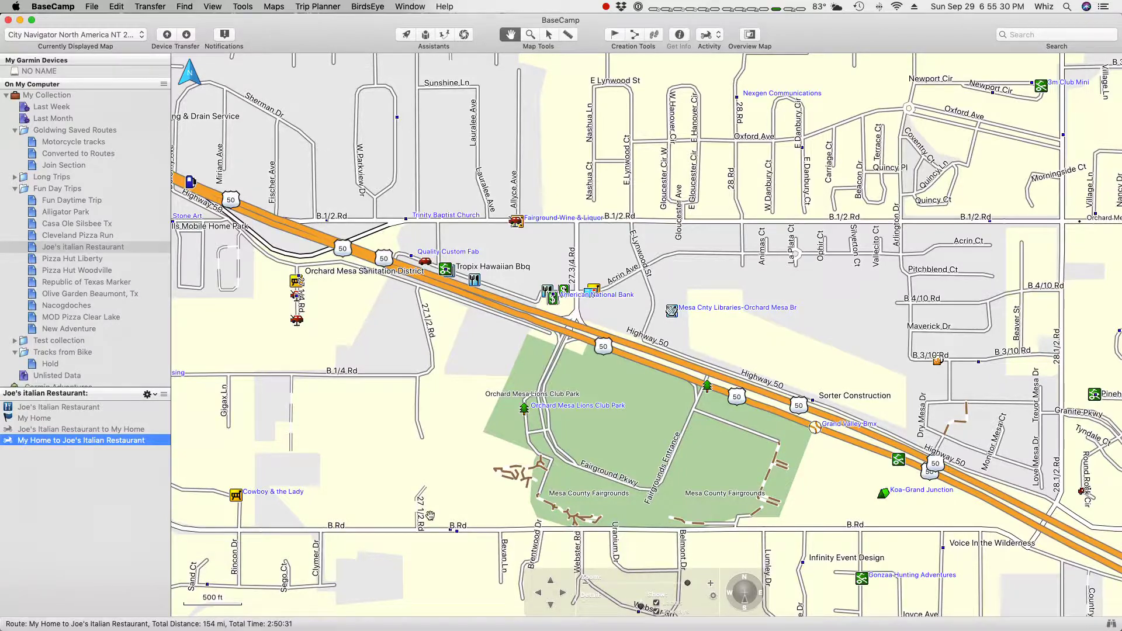
pyautogui.scroll(-3, 430, 516)
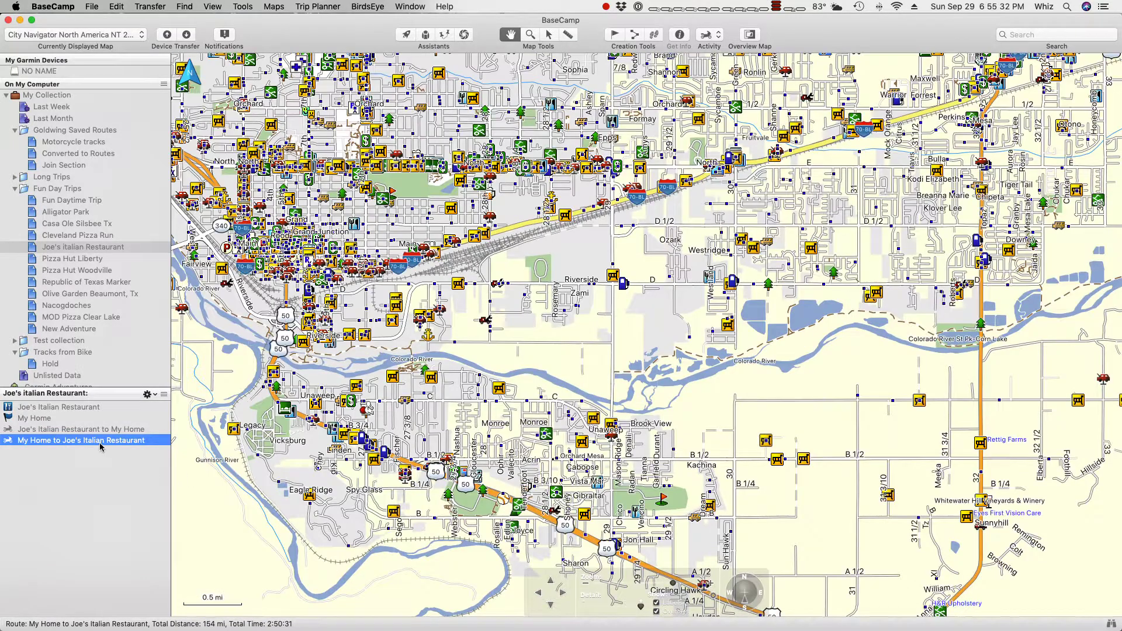
pyautogui.keyDown('shift'); pyautogui.click(71, 432); pyautogui.keyUp('shift')
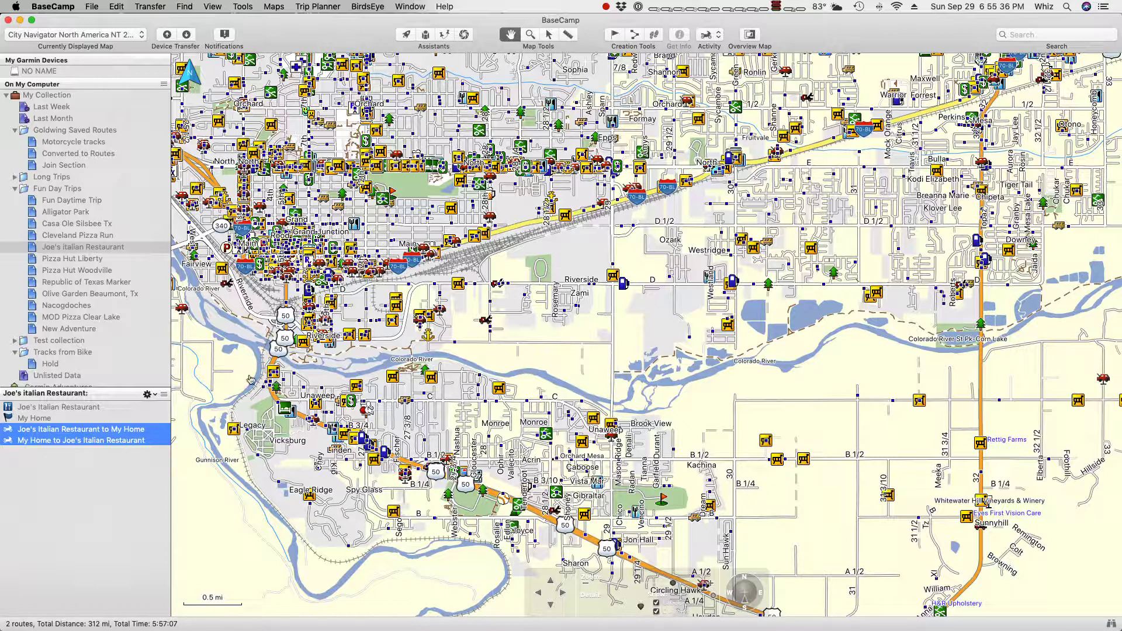
pyautogui.click(94, 8)
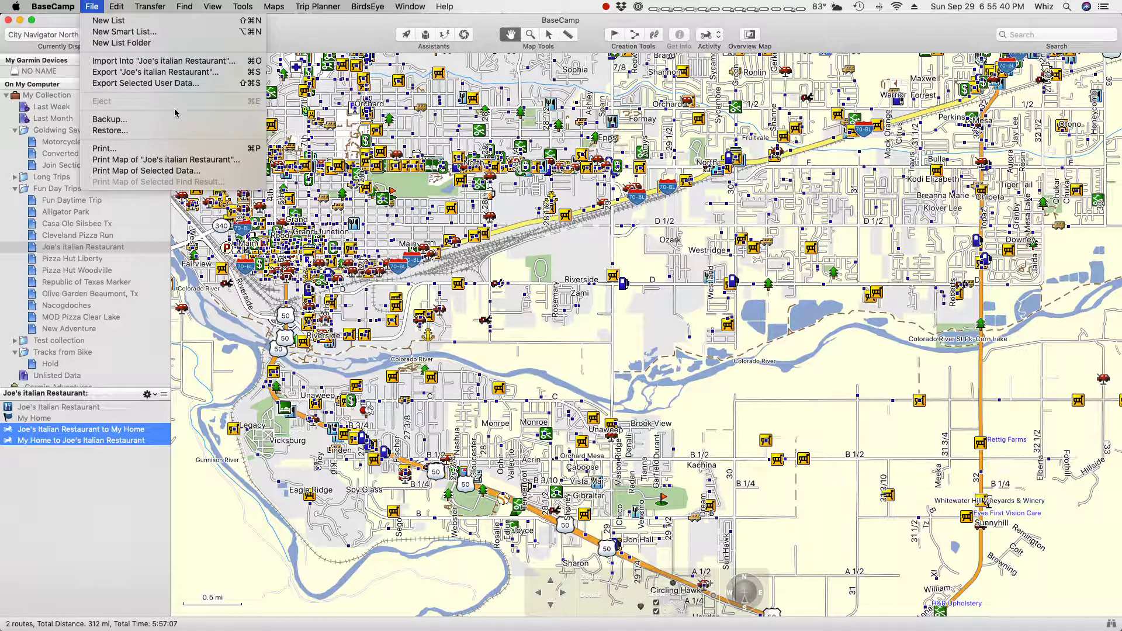
pyautogui.click(188, 83)
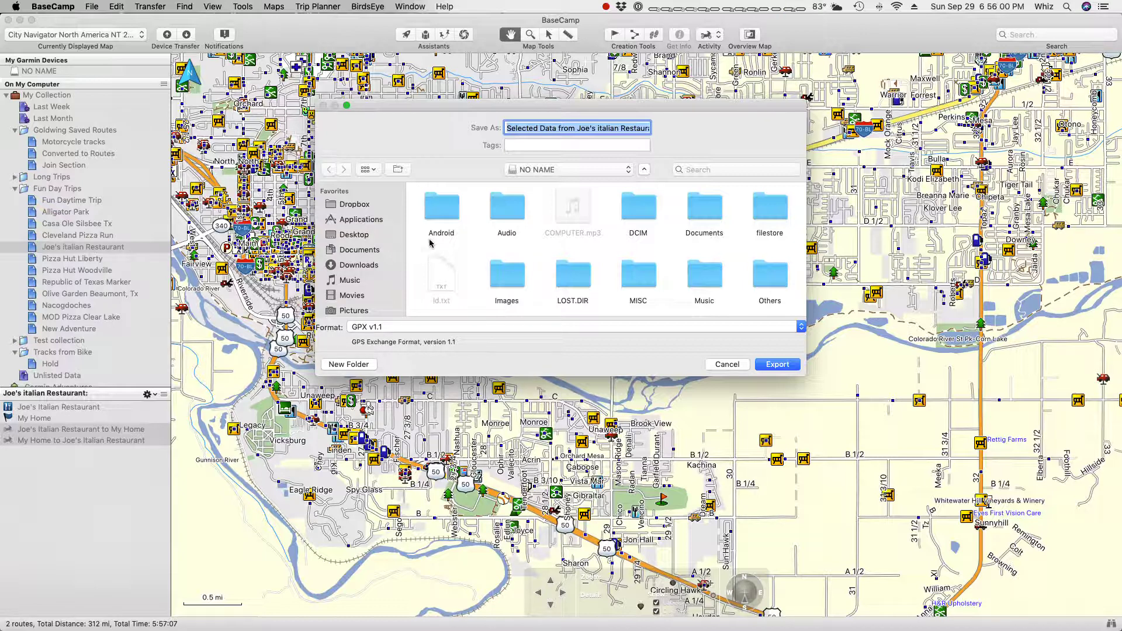
pyautogui.click(727, 365)
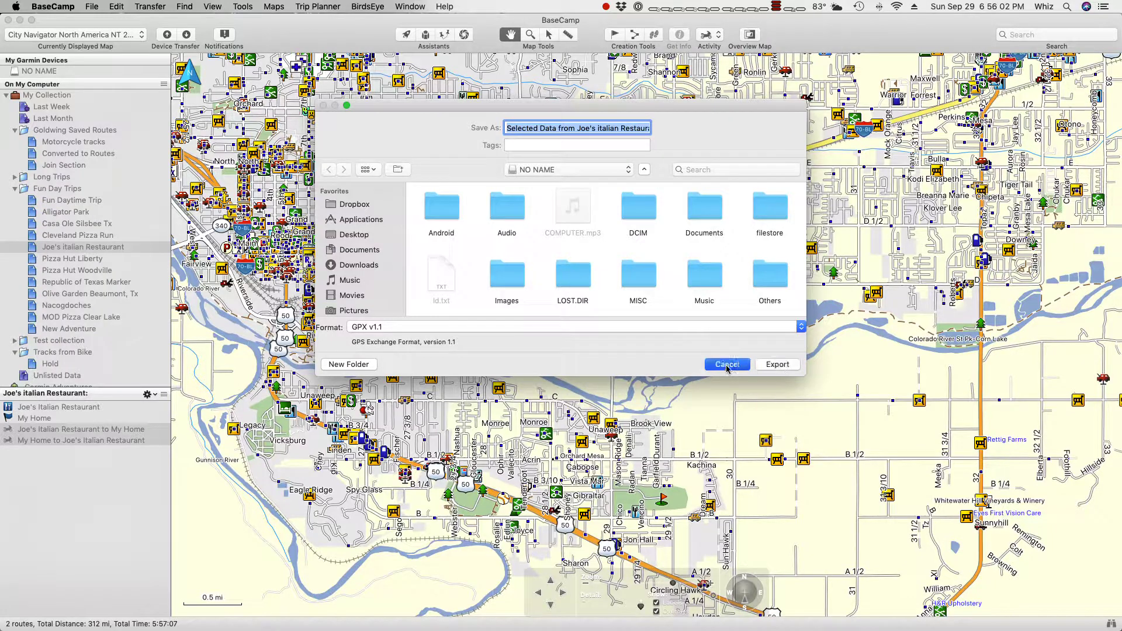
# Locate the two selected Joe's Italian Restaurant routes on the map.
pyautogui.scroll(-5, 567, 350)
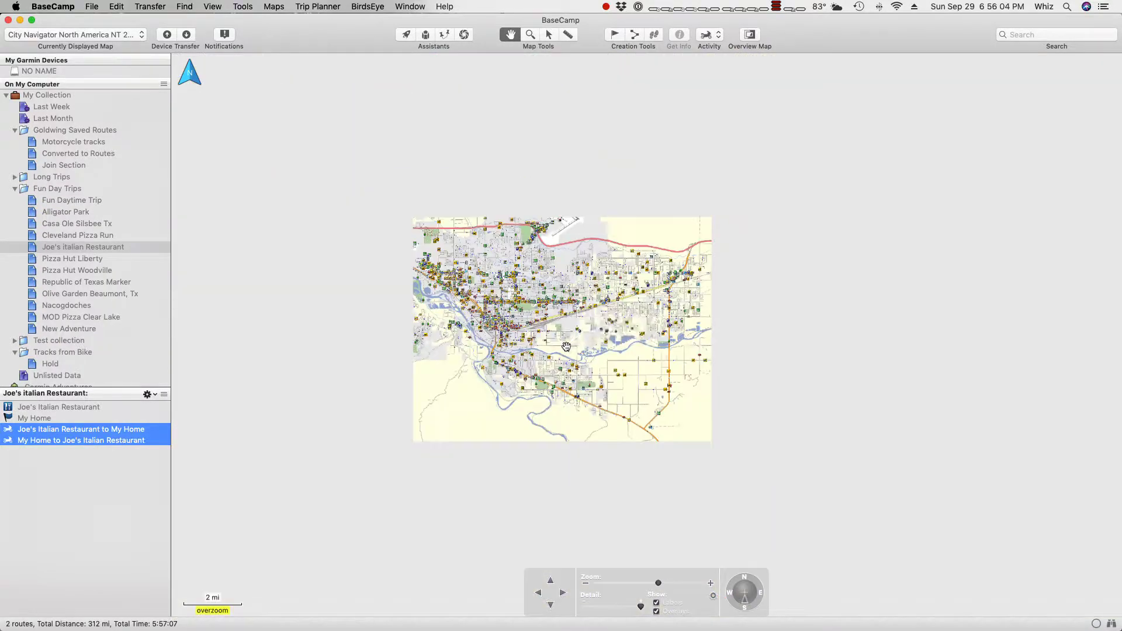
pyautogui.scroll(-3, 674, 393)
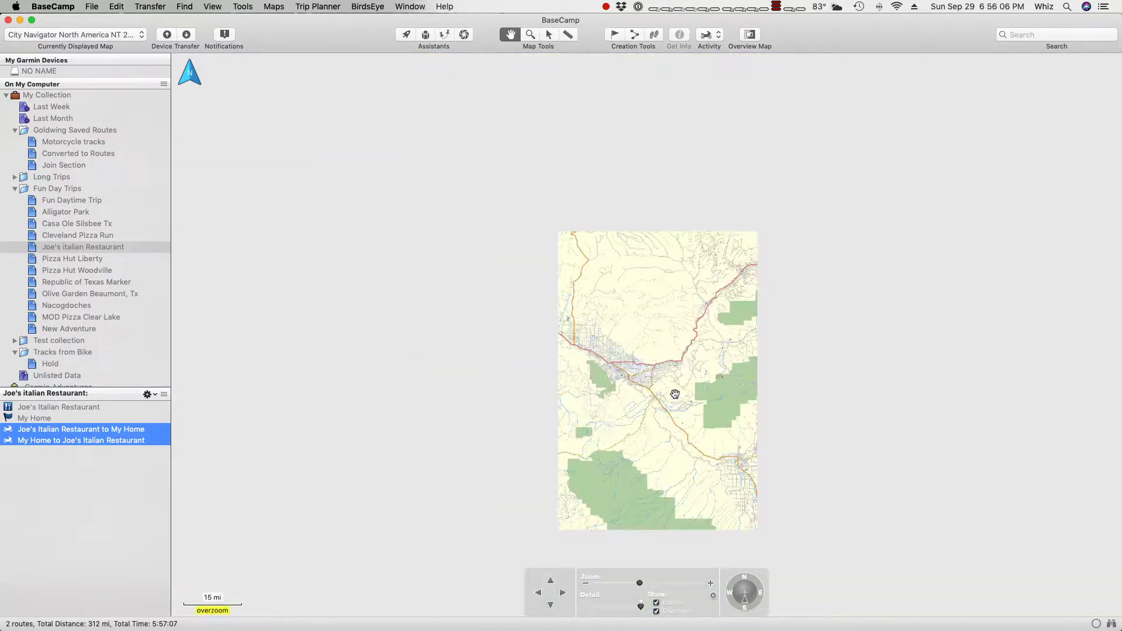
pyautogui.moveTo(679, 409); pyautogui.dragTo(263, 218)
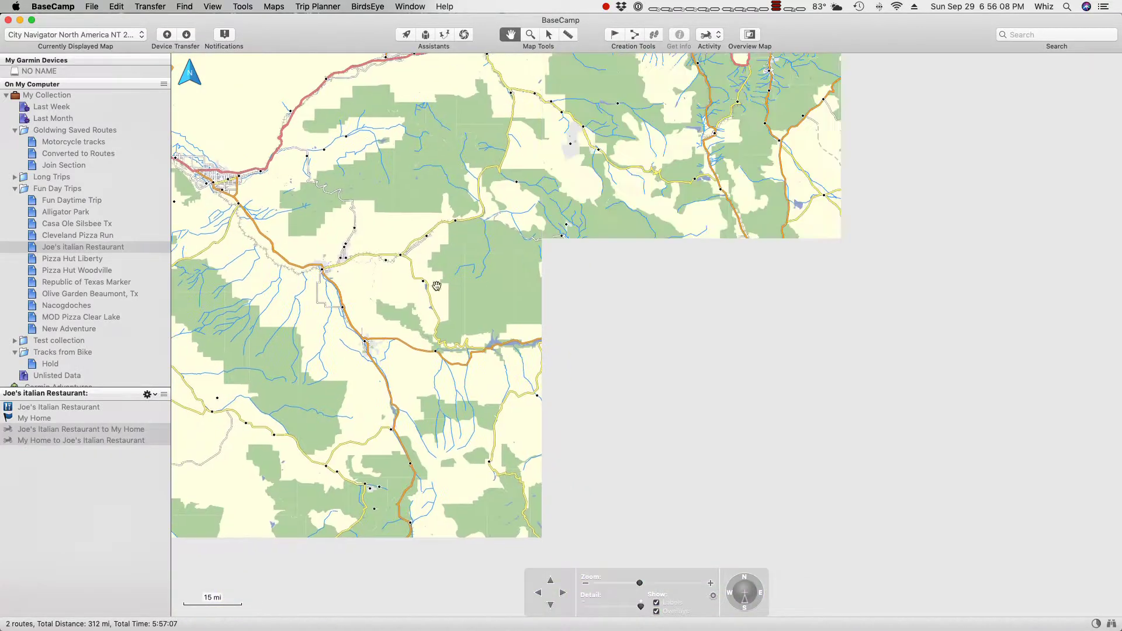
pyautogui.moveTo(609, 341); pyautogui.dragTo(597, 330)
pyautogui.scroll(-3, 501, 221)
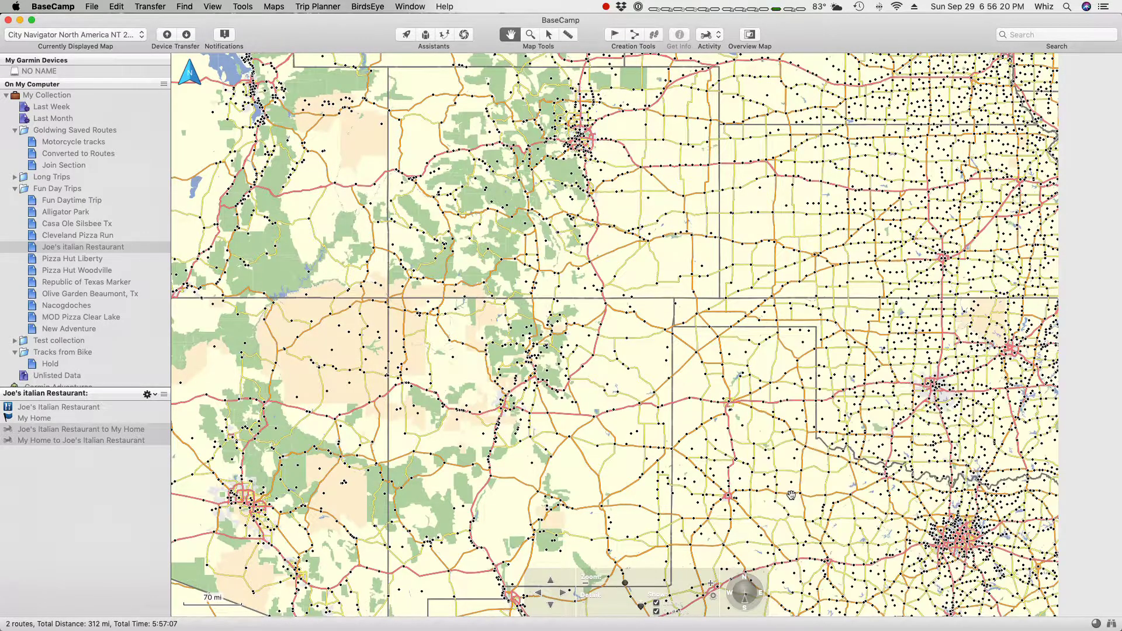
pyautogui.moveTo(796, 498); pyautogui.dragTo(426, 230)
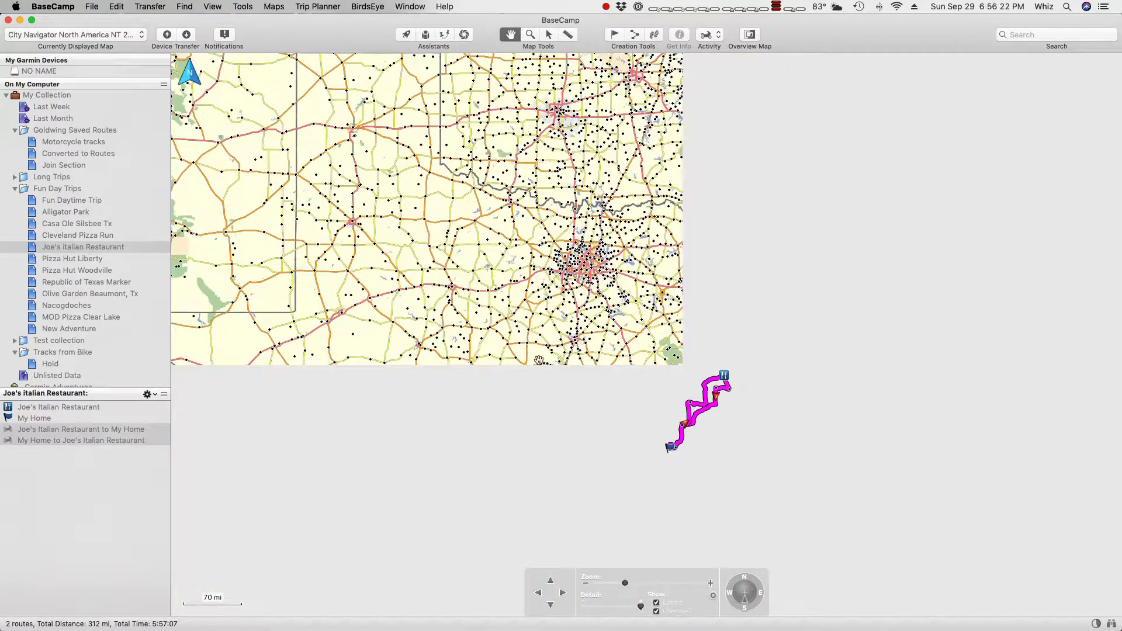
pyautogui.moveTo(658, 404); pyautogui.dragTo(593, 363)
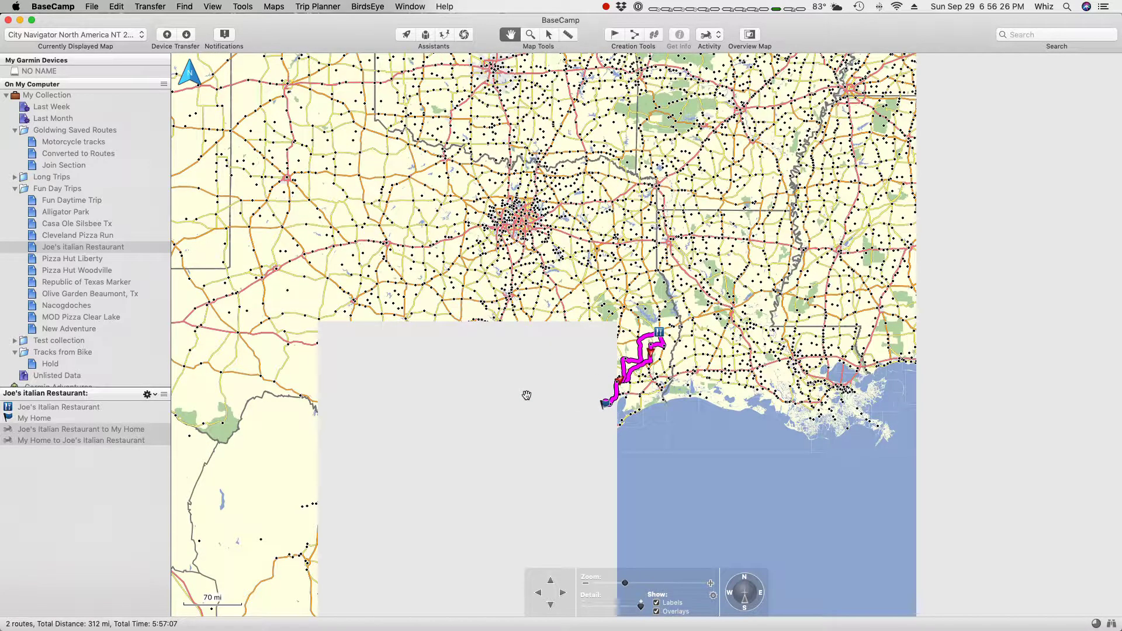
pyautogui.moveTo(528, 400)
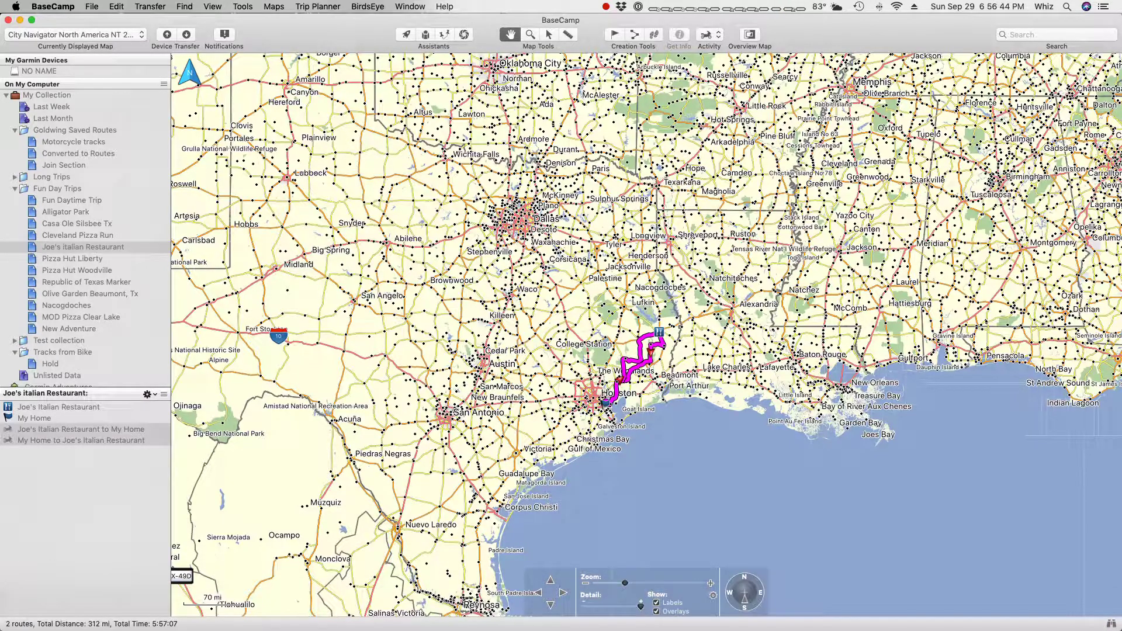
# Switch to Finder, view the Trips folder, and search the whole computer for gpx to look through the matching files.
pyautogui.press('super+Tab')
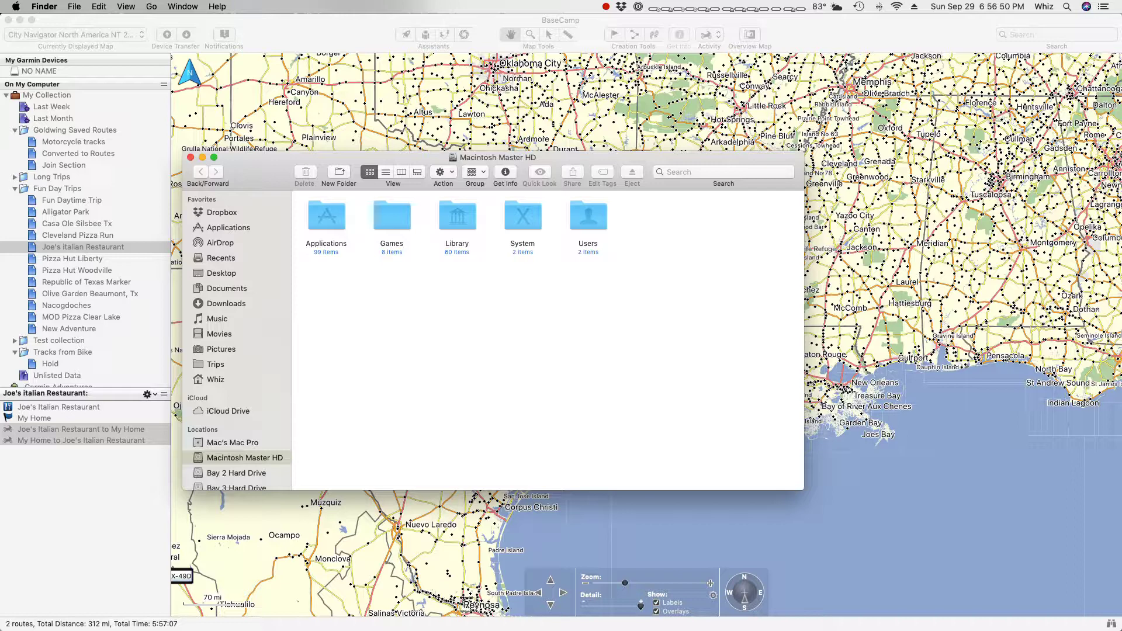
pyautogui.click(221, 368)
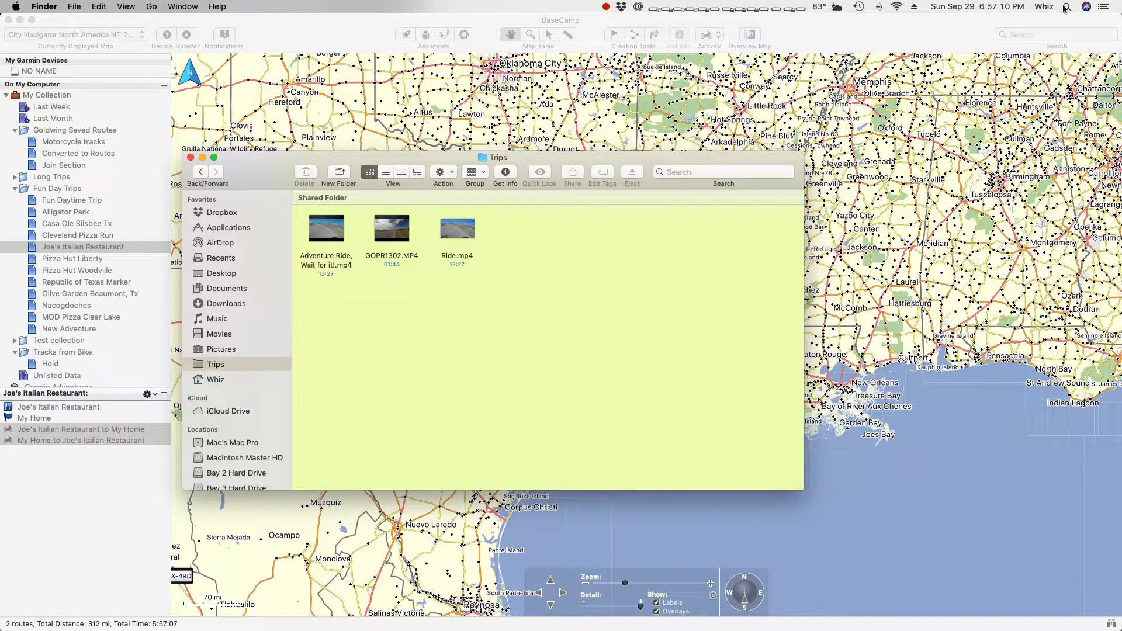
pyautogui.press('super+space')
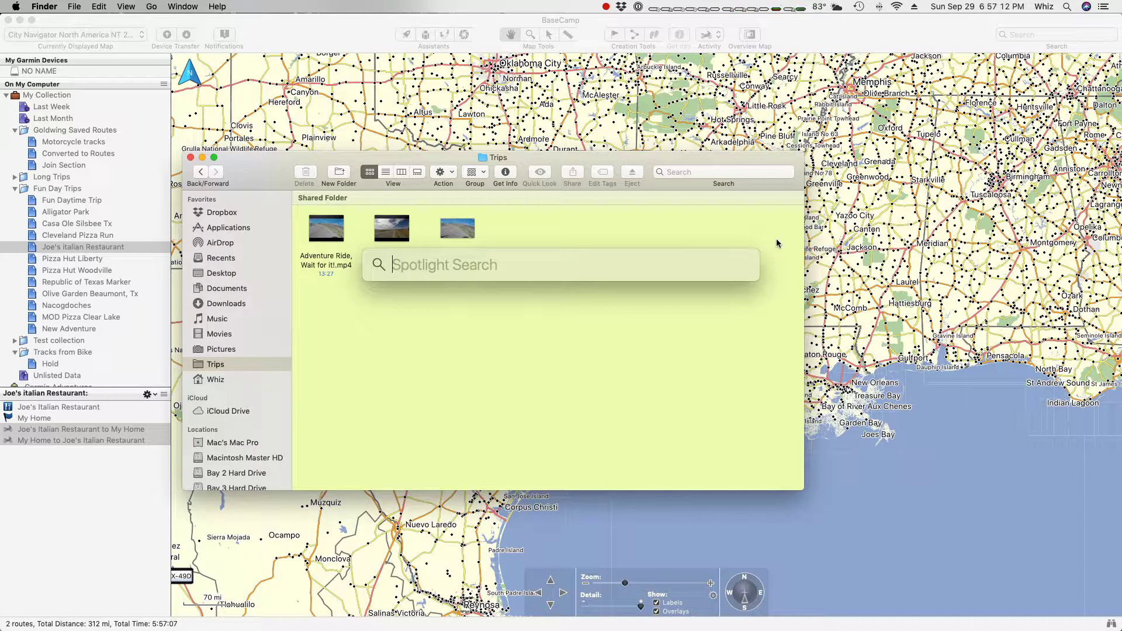
pyautogui.write('g')
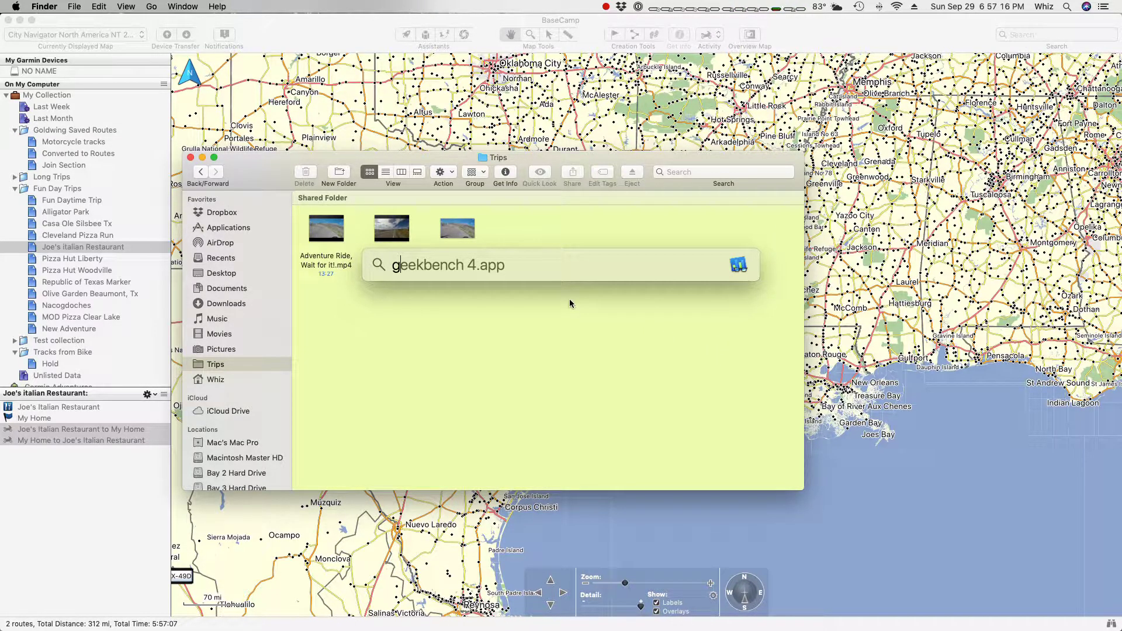
pyautogui.write('px')
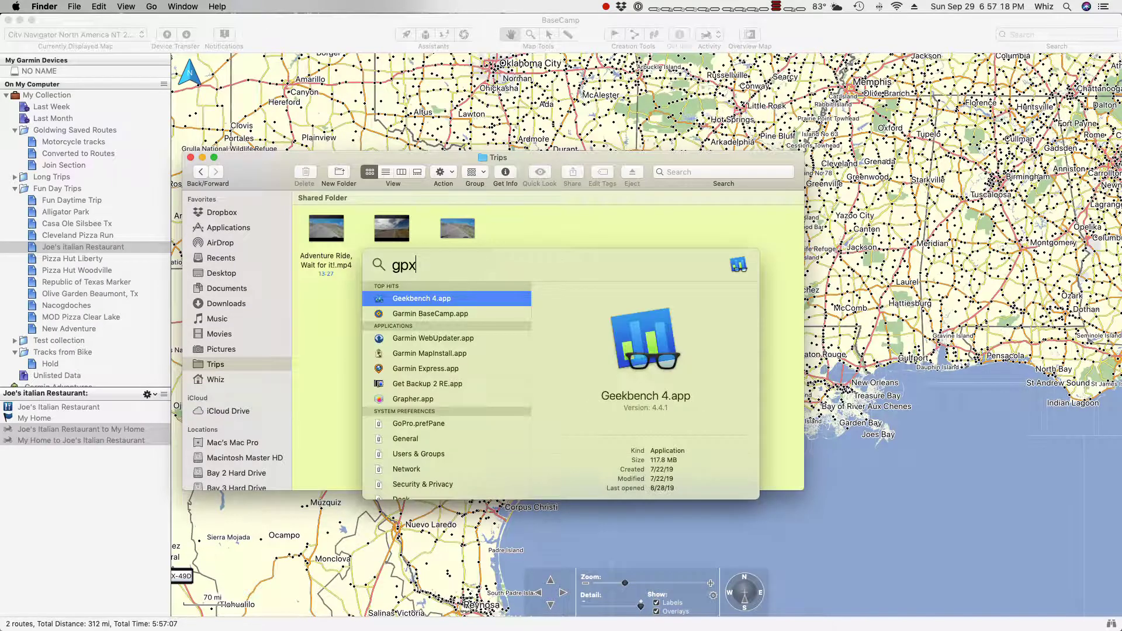
pyautogui.scroll(-2, 514, 377)
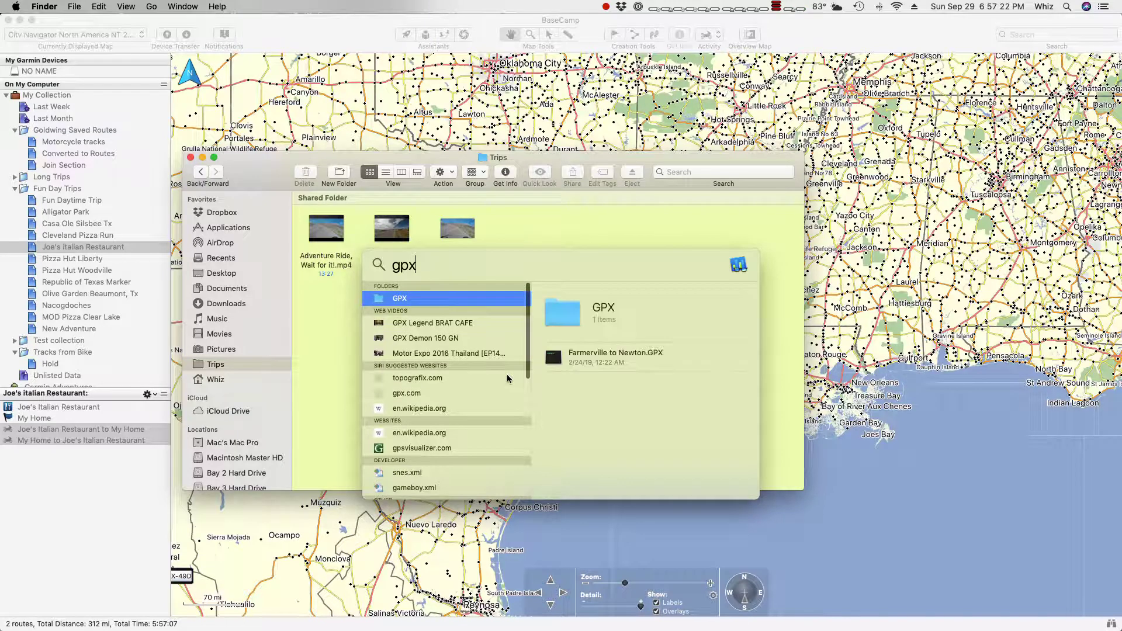
pyautogui.scroll(-3, 479, 356)
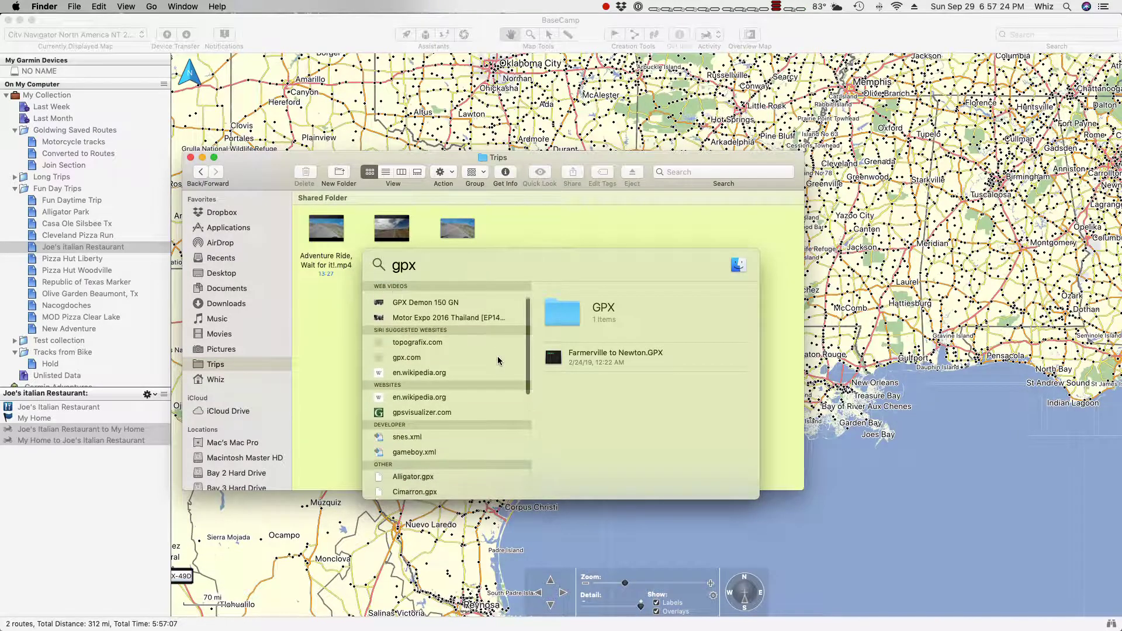
pyautogui.scroll(-4, 498, 361)
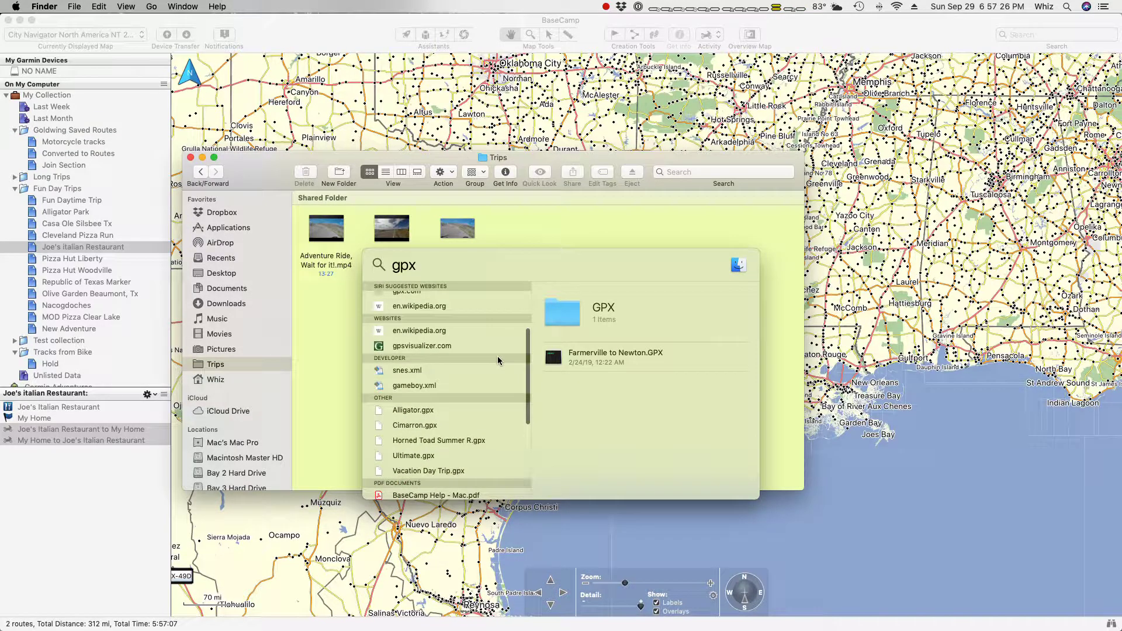
pyautogui.scroll(-5, 499, 361)
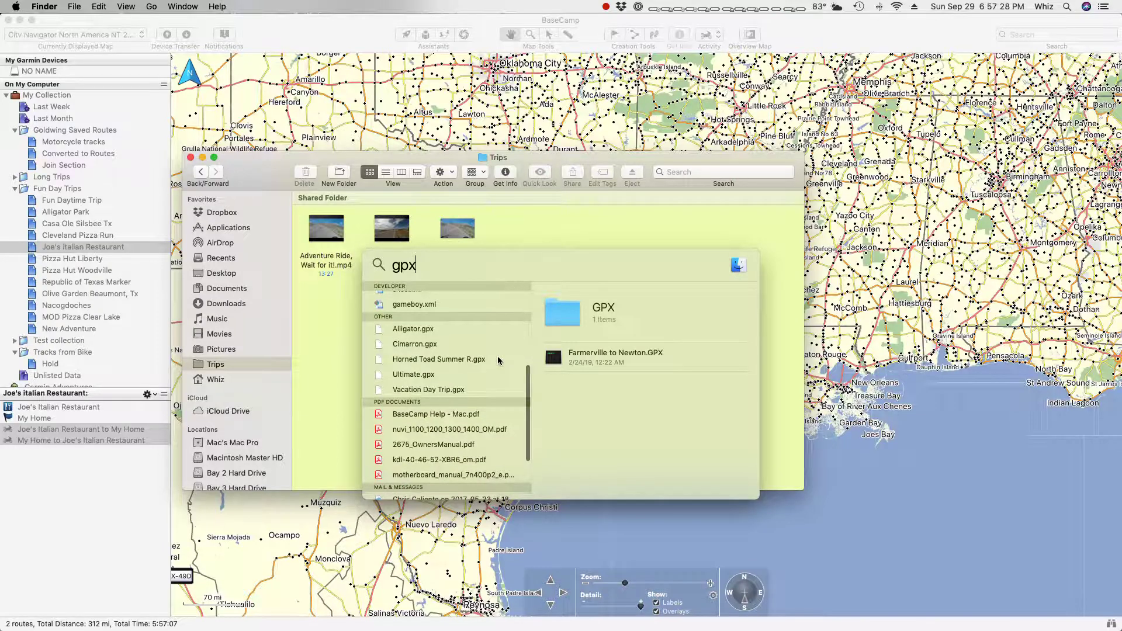
# Preview the details and file location of Cimarron.gpx in the search results, and close the search.
pyautogui.click(425, 346)
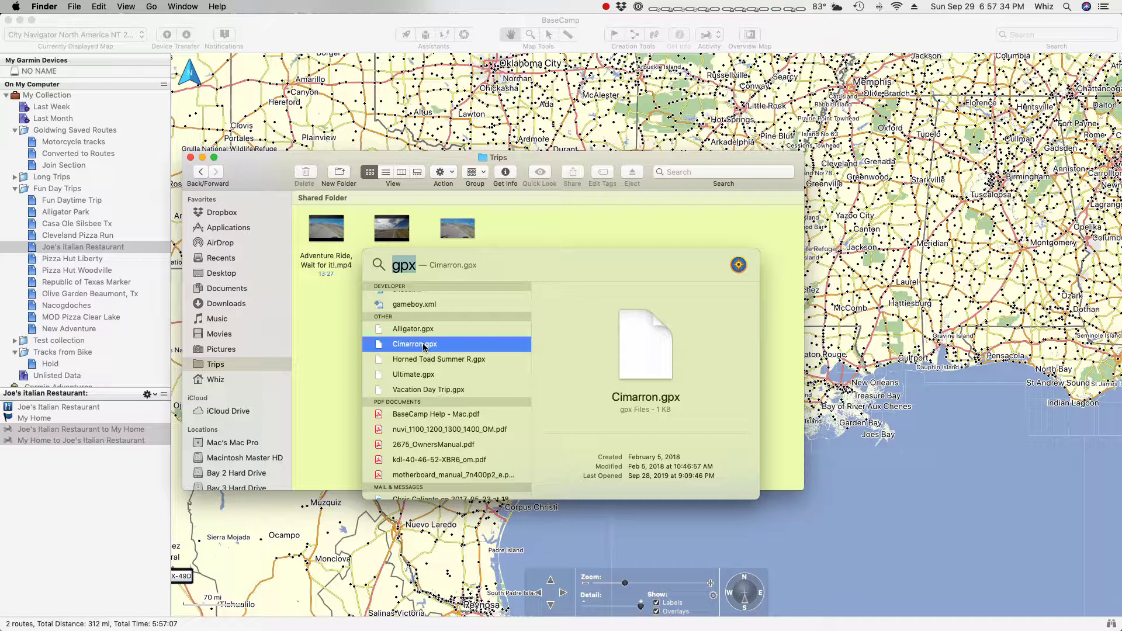
pyautogui.press('super')
pyautogui.click(595, 216)
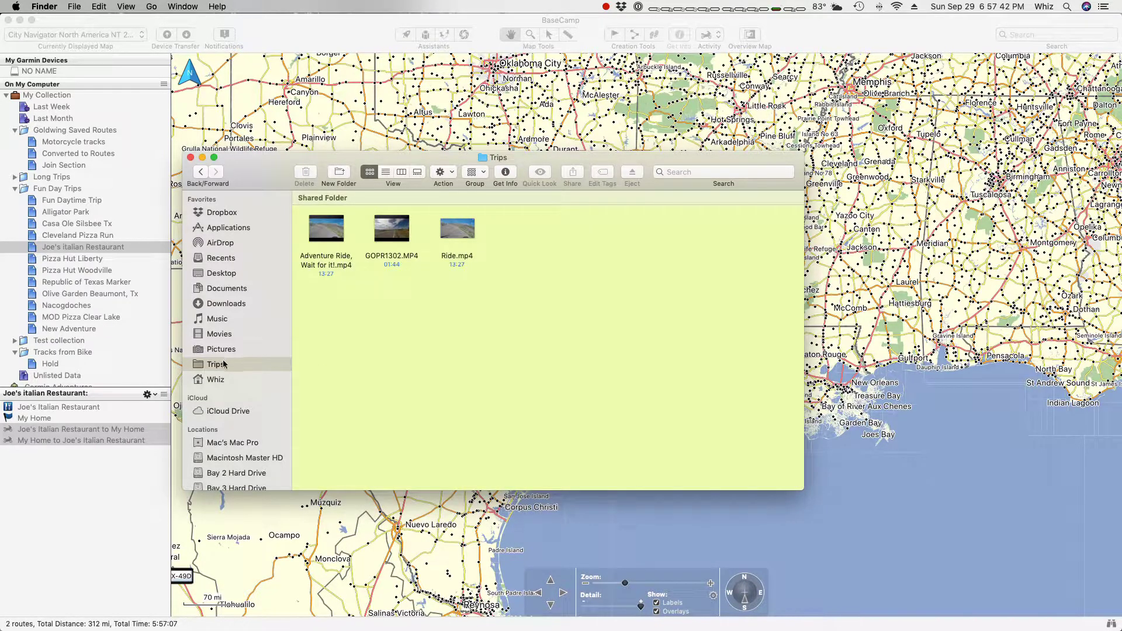
# Open the Saved Routes folder inside the home folder and look through its GPX files.
pyautogui.click(228, 380)
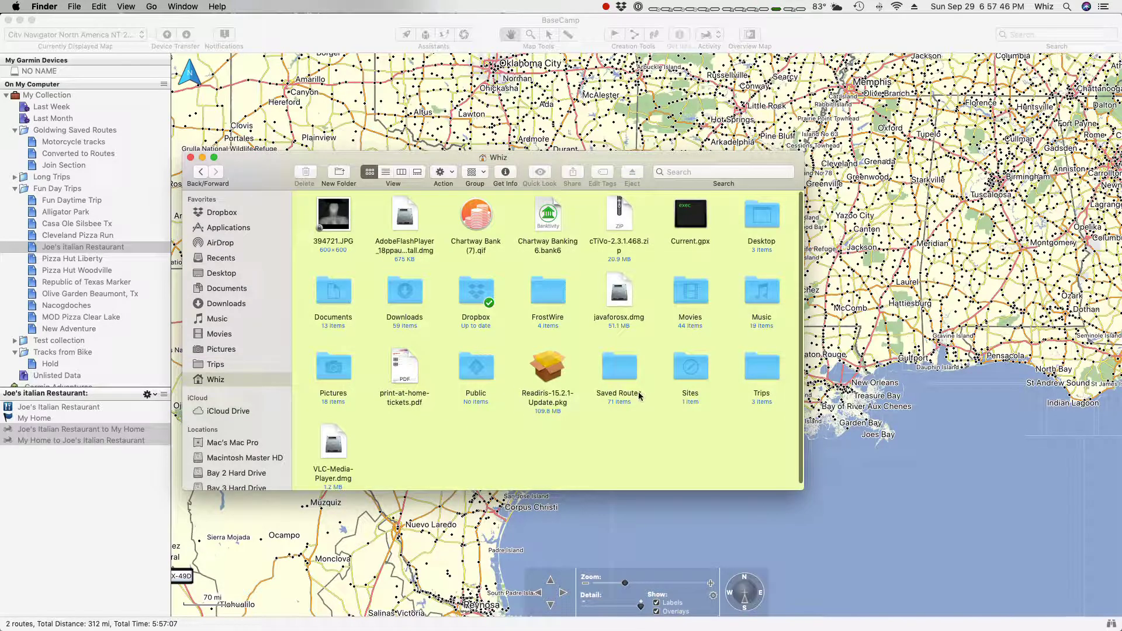
pyautogui.doubleClick(623, 369)
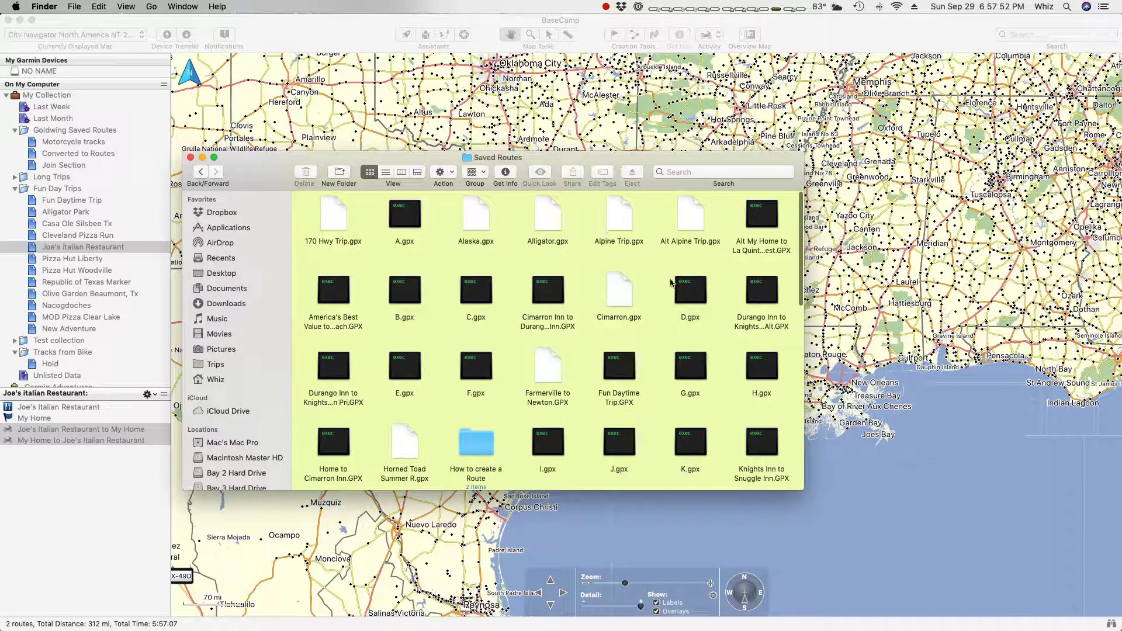
pyautogui.scroll(-3, 646, 254)
pyautogui.scroll(-3, 671, 282)
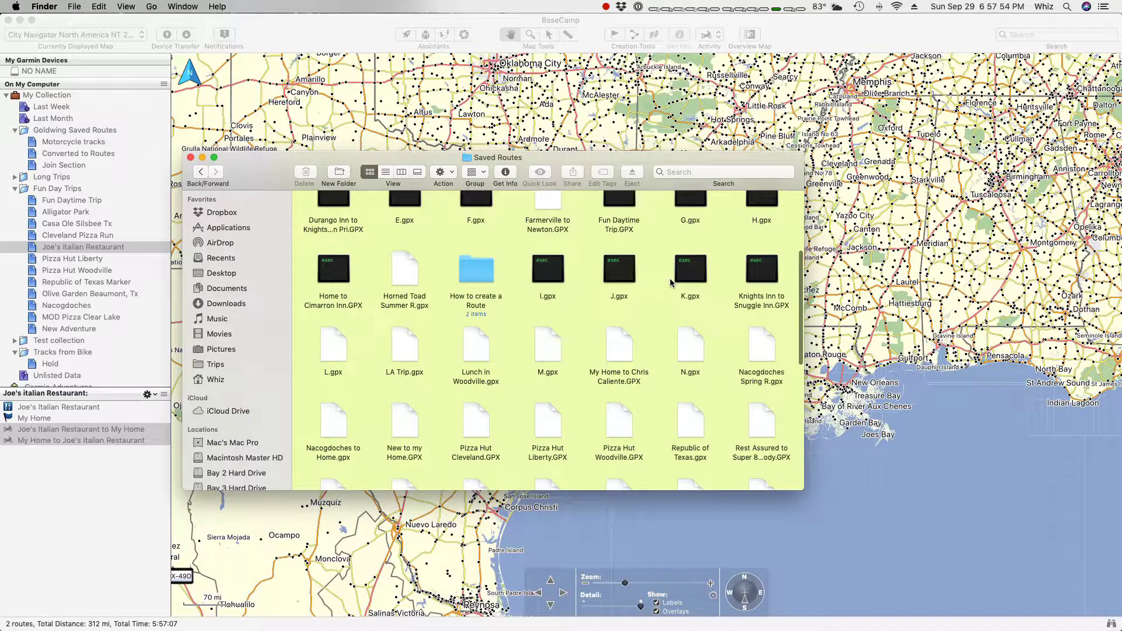
pyautogui.scroll(5, 670, 279)
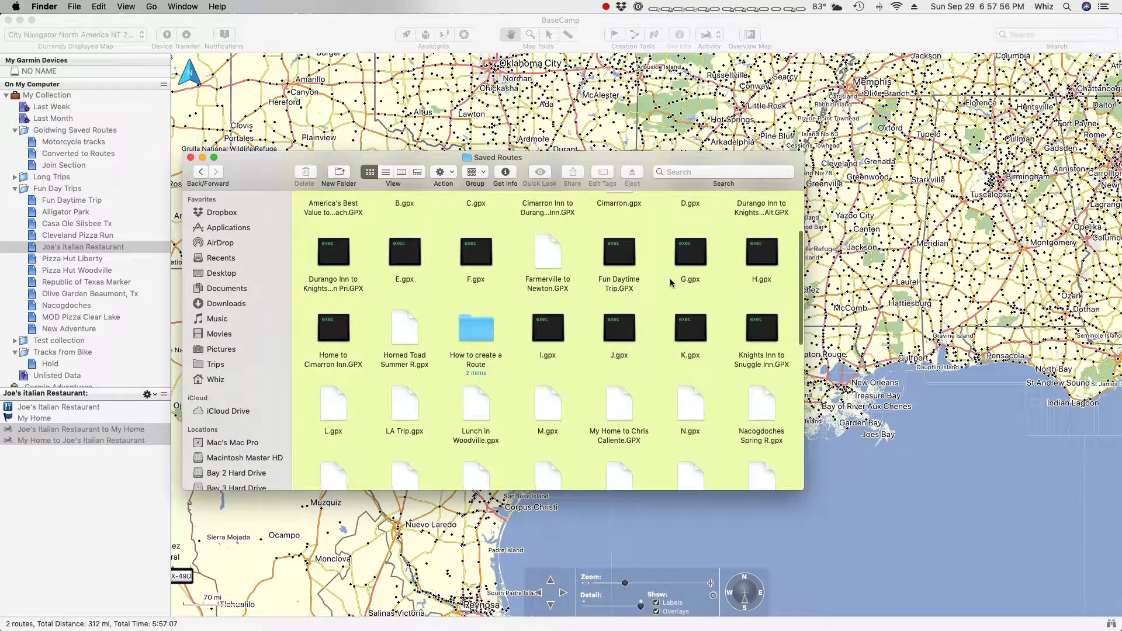
pyautogui.scroll(2, 390, 267)
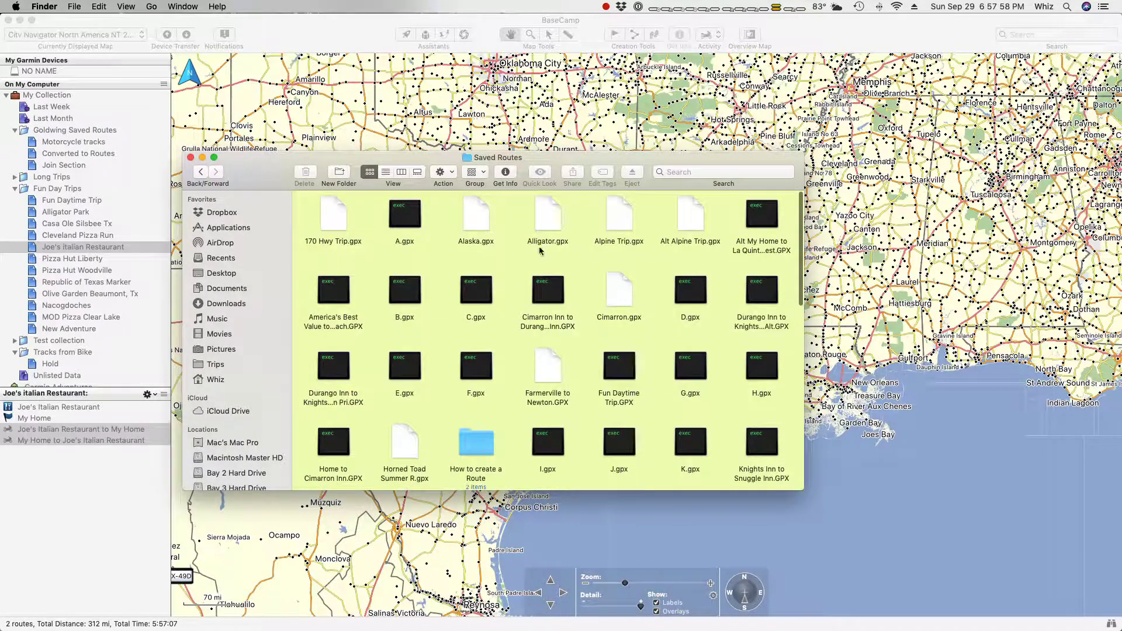
# Open Cimarron Inn to Durango Siesta Inn.GPX from the Saved Routes folder in TextEdit.
pyautogui.click(547, 299)
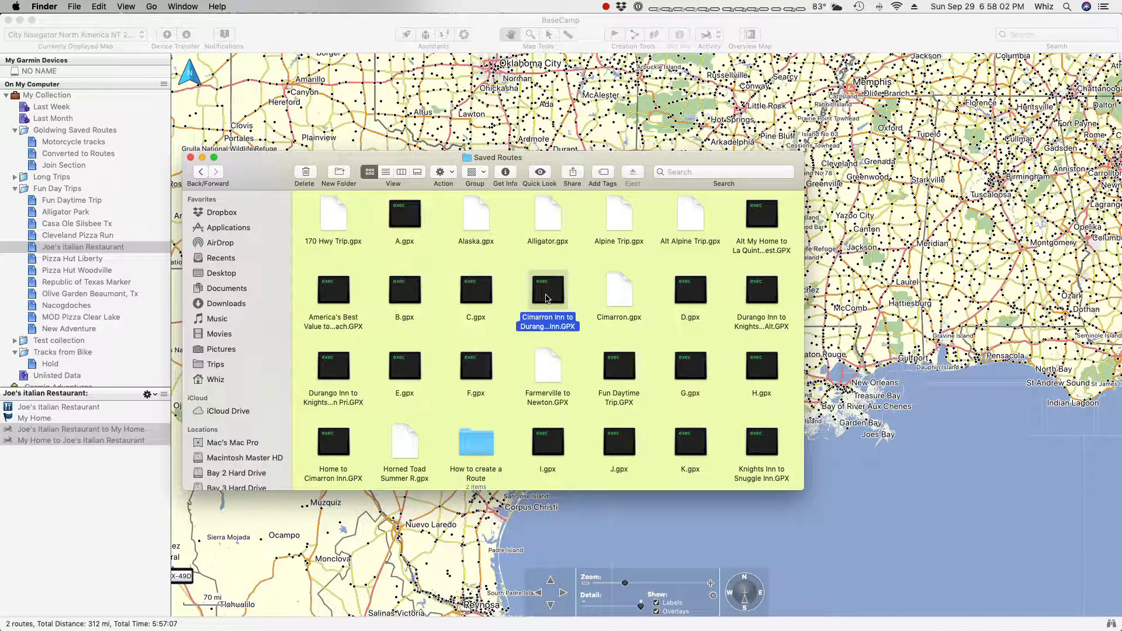
pyautogui.rightClick(547, 298)
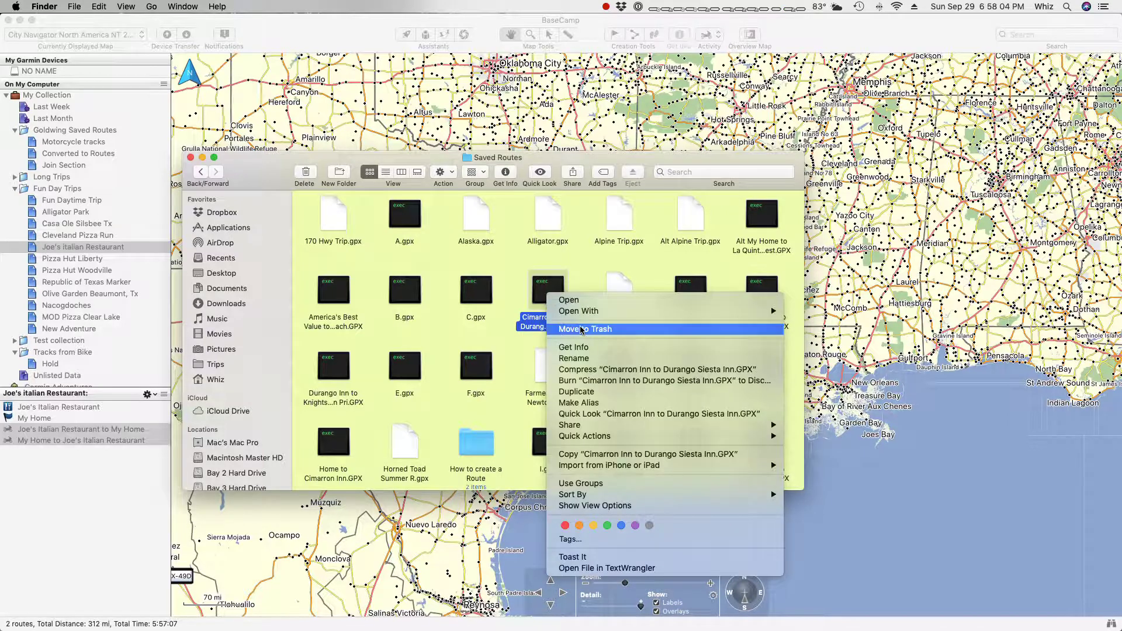
pyautogui.moveTo(778, 311)
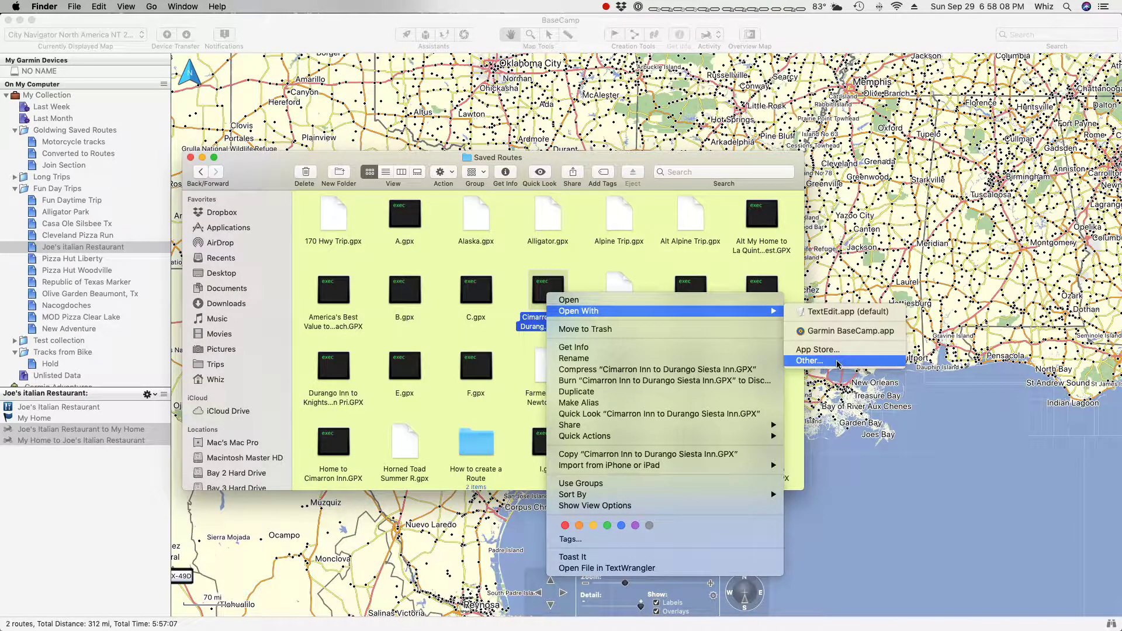
pyautogui.click(830, 313)
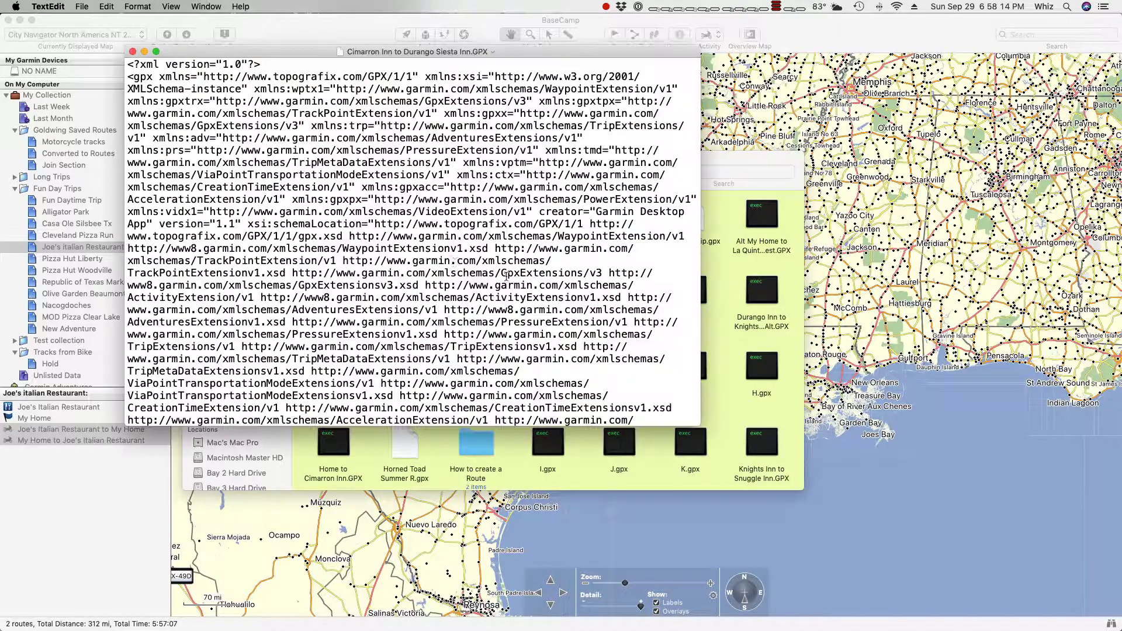
# Examine the header, waypoint, via point and route point data throughout the Cimarron Inn to Durango Siesta Inn file, and close it.
pyautogui.scroll(-10, 356, 246)
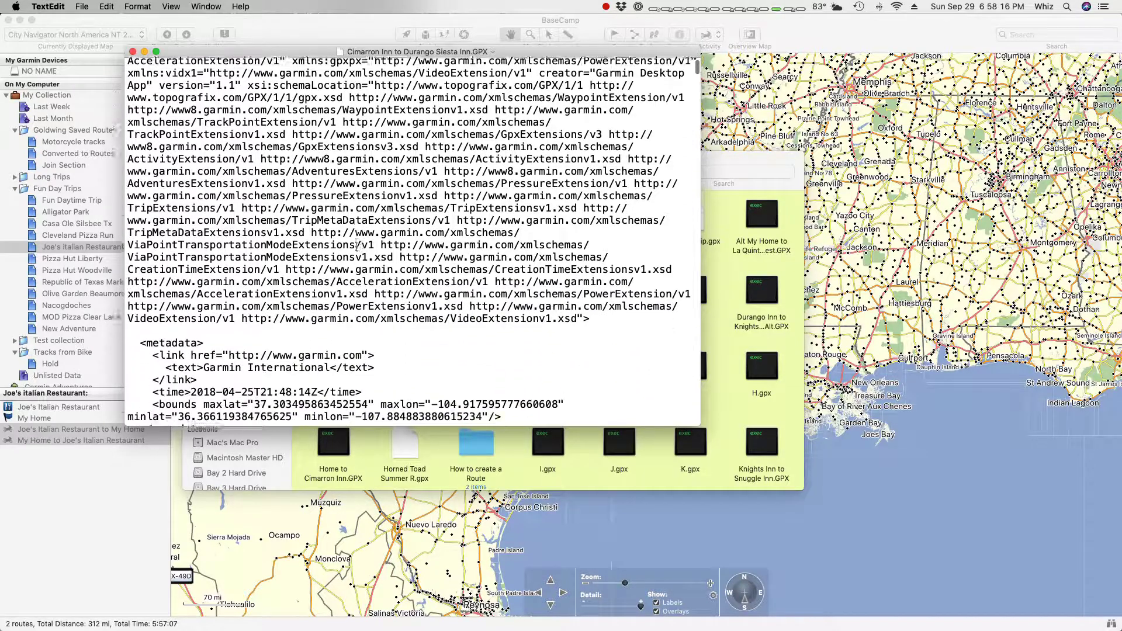
pyautogui.scroll(10, 356, 247)
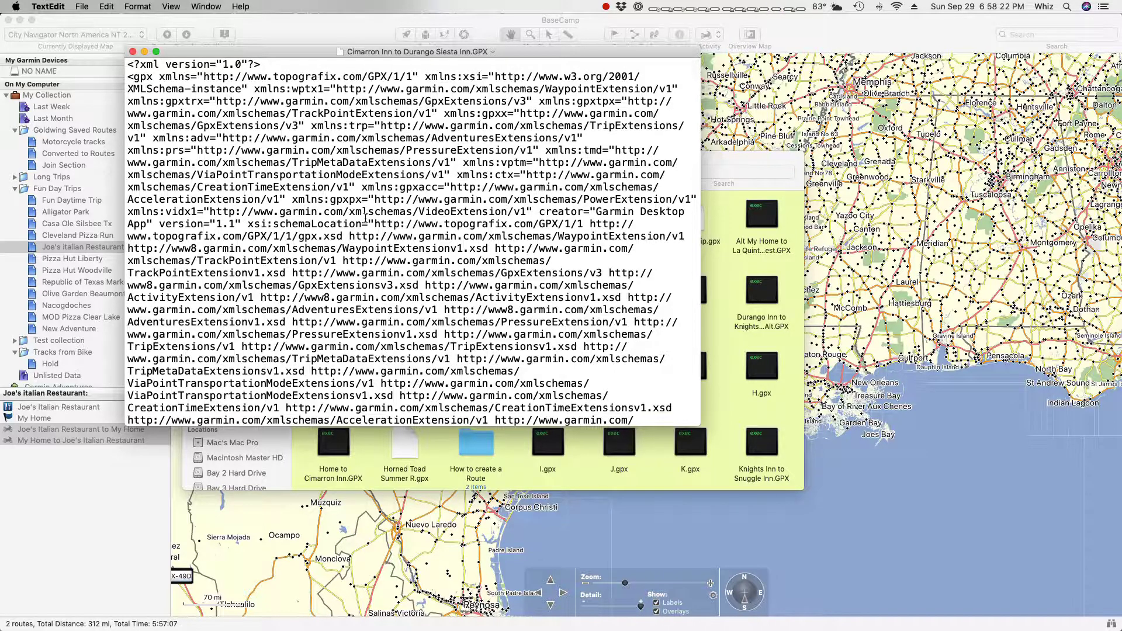
pyautogui.scroll(-15, 350, 219)
pyautogui.scroll(-15, 365, 218)
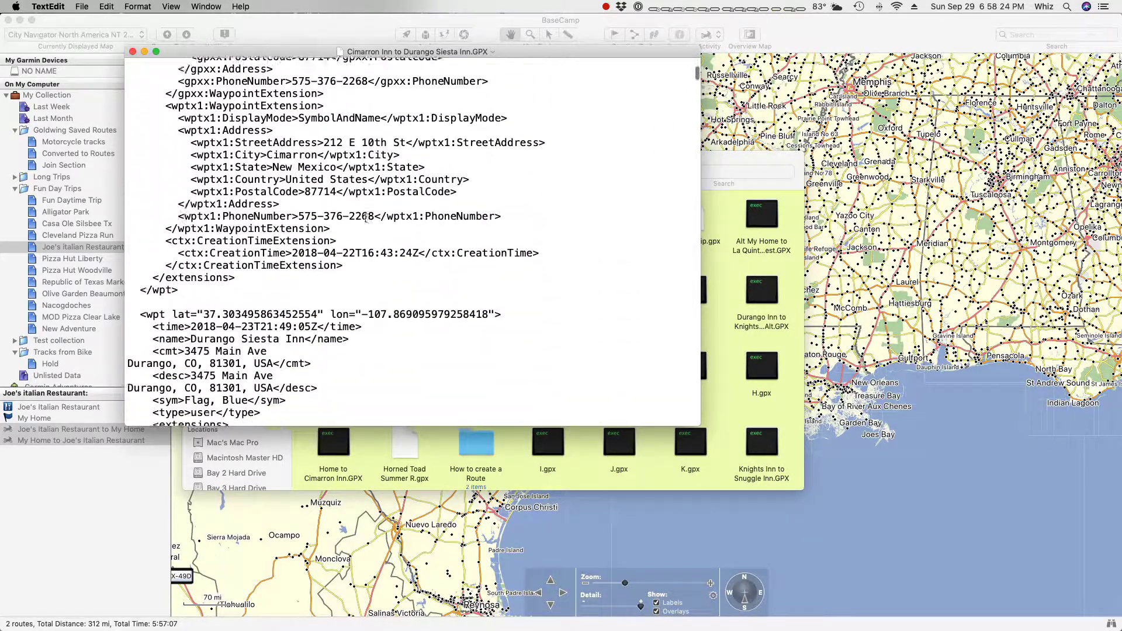
pyautogui.scroll(-20, 365, 218)
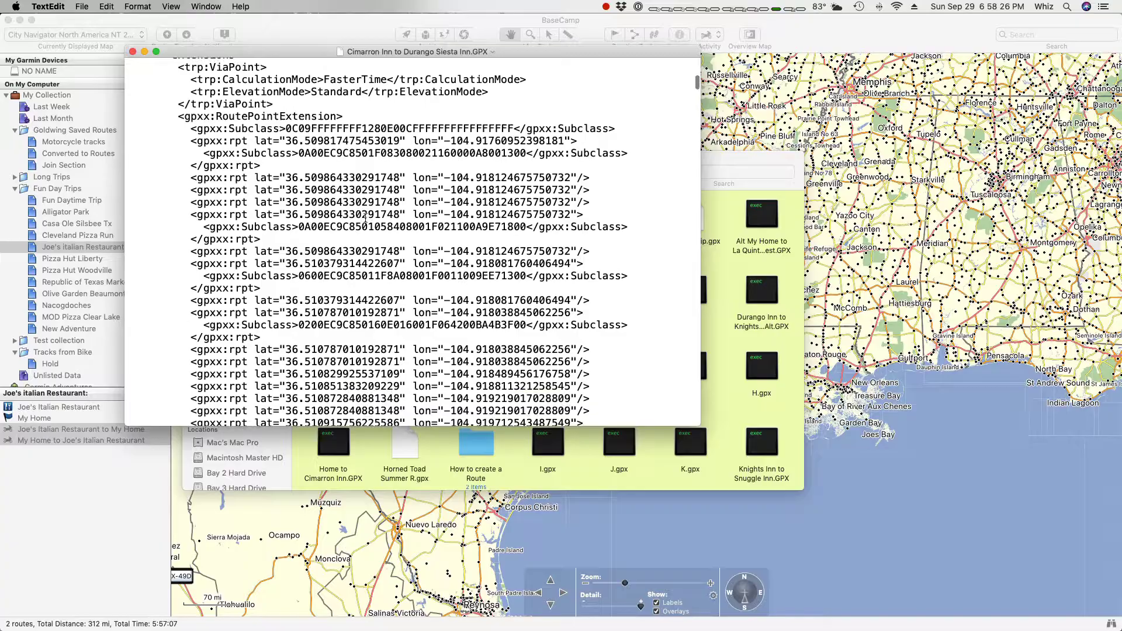
pyautogui.scroll(-20, 365, 218)
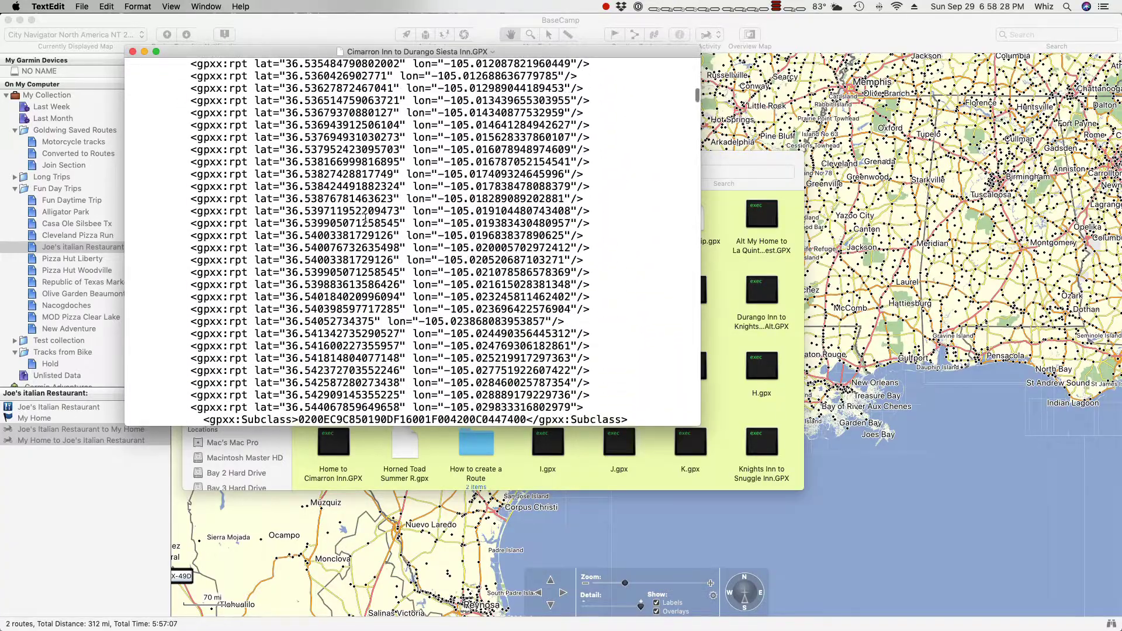
pyautogui.scroll(-20, 365, 218)
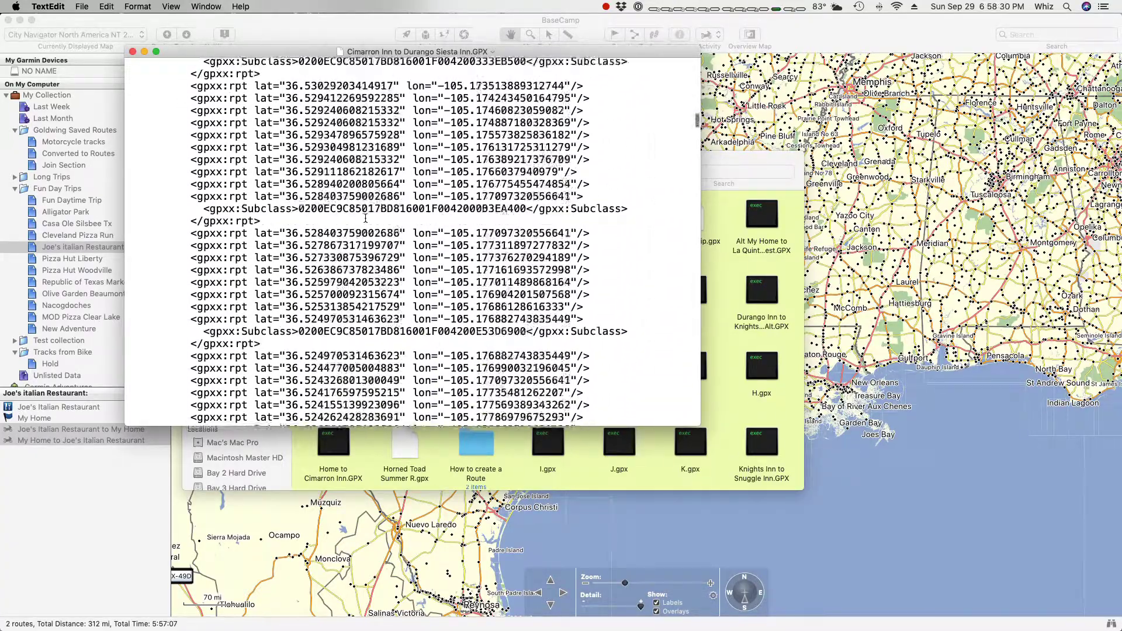
pyautogui.scroll(-20, 366, 218)
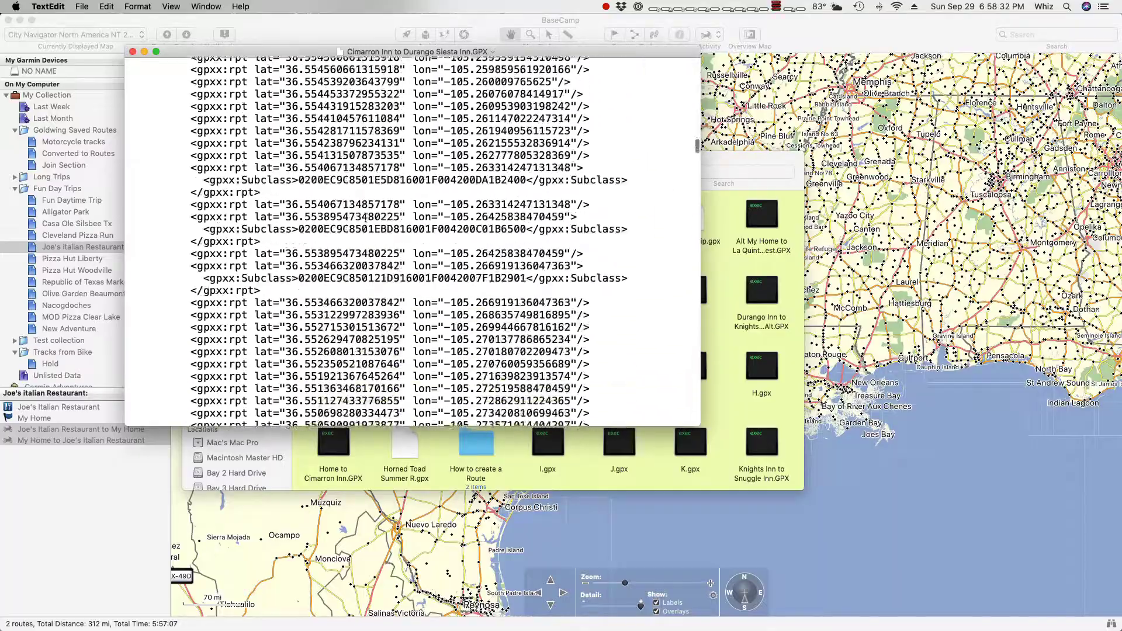
pyautogui.scroll(-20, 365, 218)
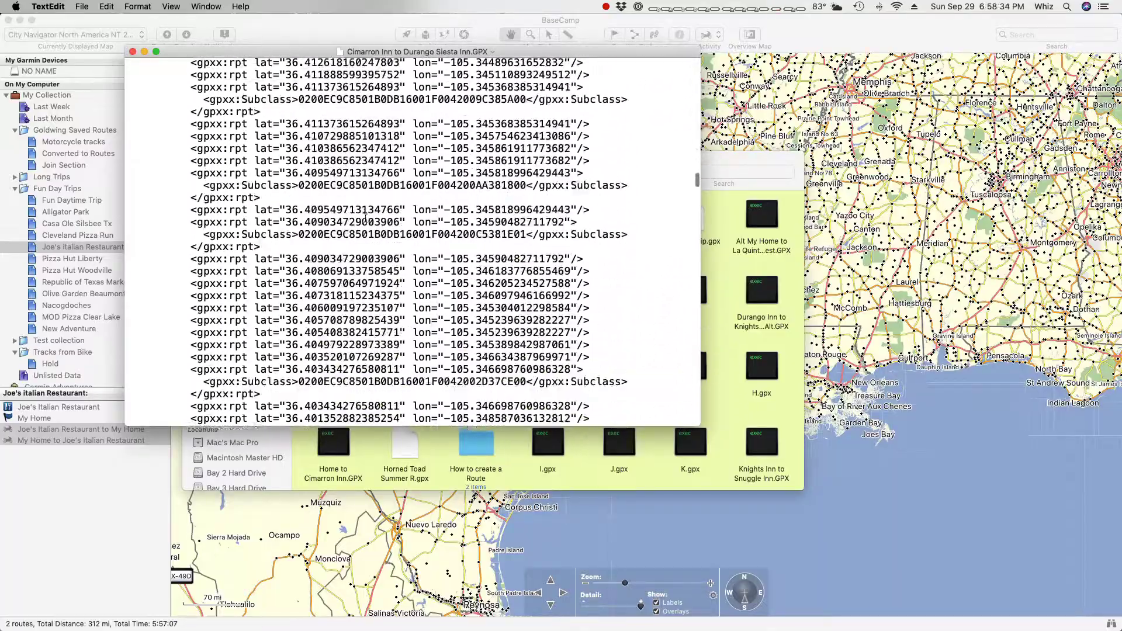
pyautogui.scroll(-20, 366, 218)
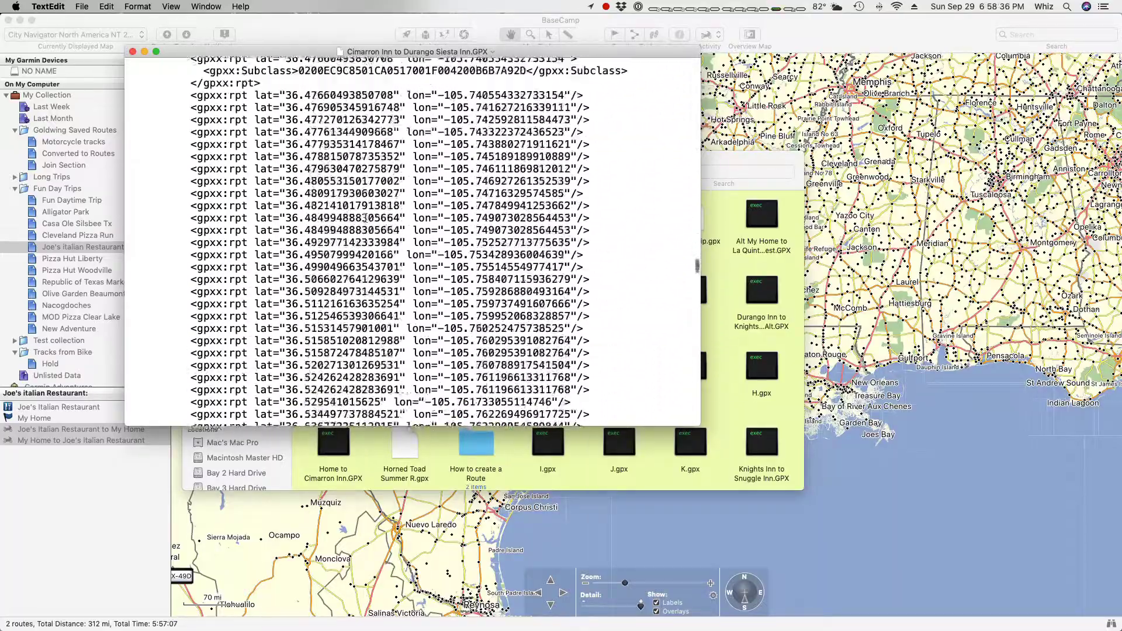
pyautogui.scroll(-20, 365, 218)
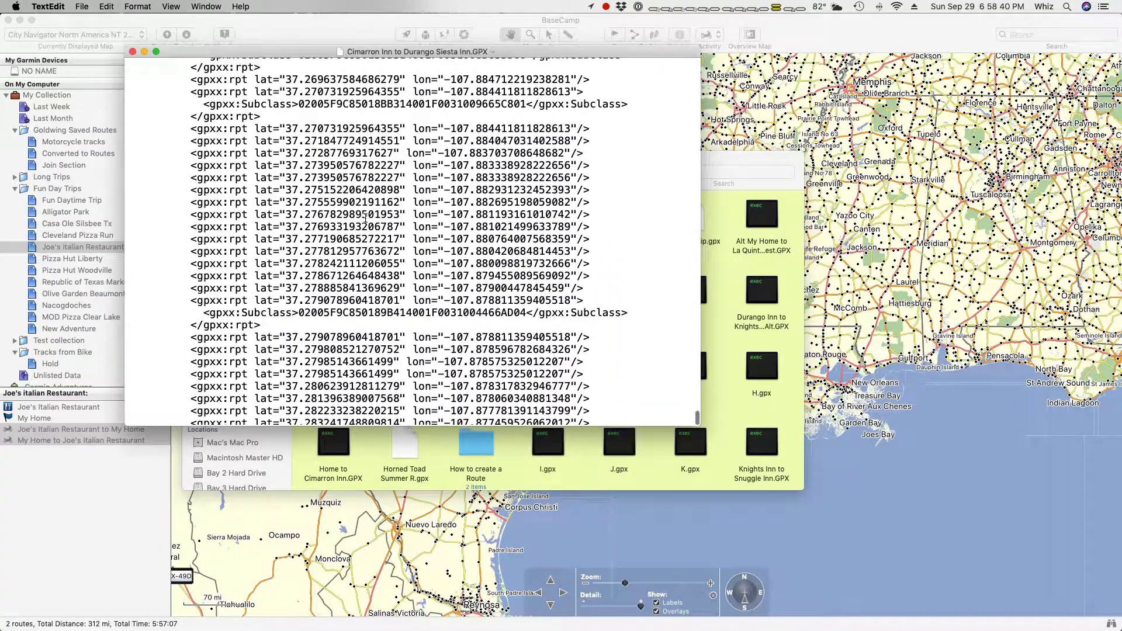
pyautogui.click(132, 52)
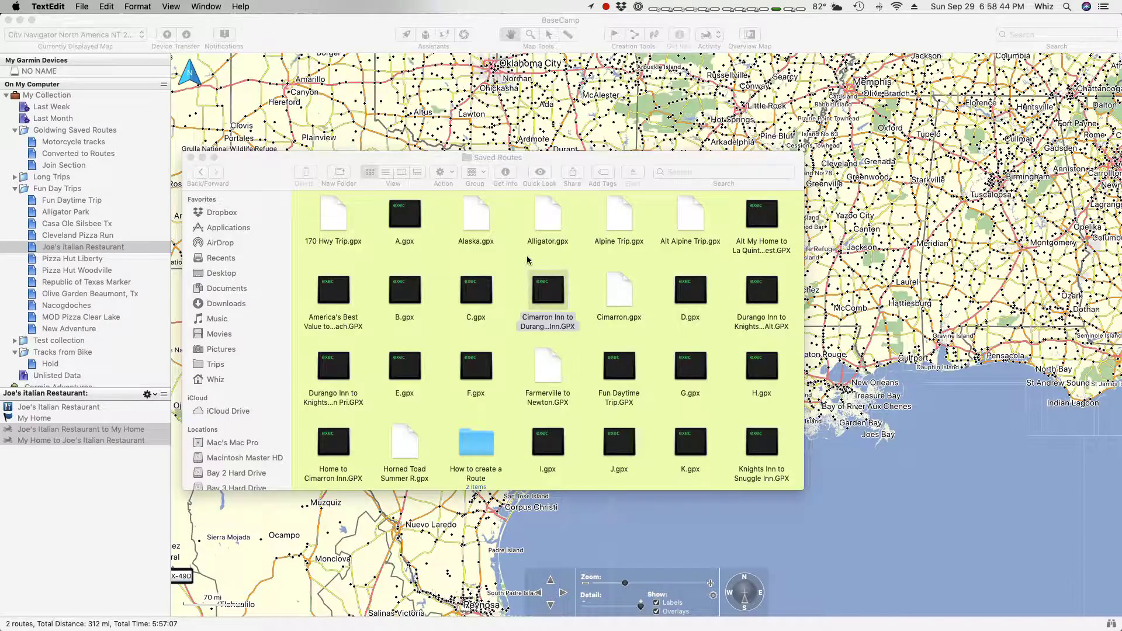
# Open Alligator.gpx in TextEdit, read through its route data, and select the file again in the Saved Routes folder.
pyautogui.click(545, 219)
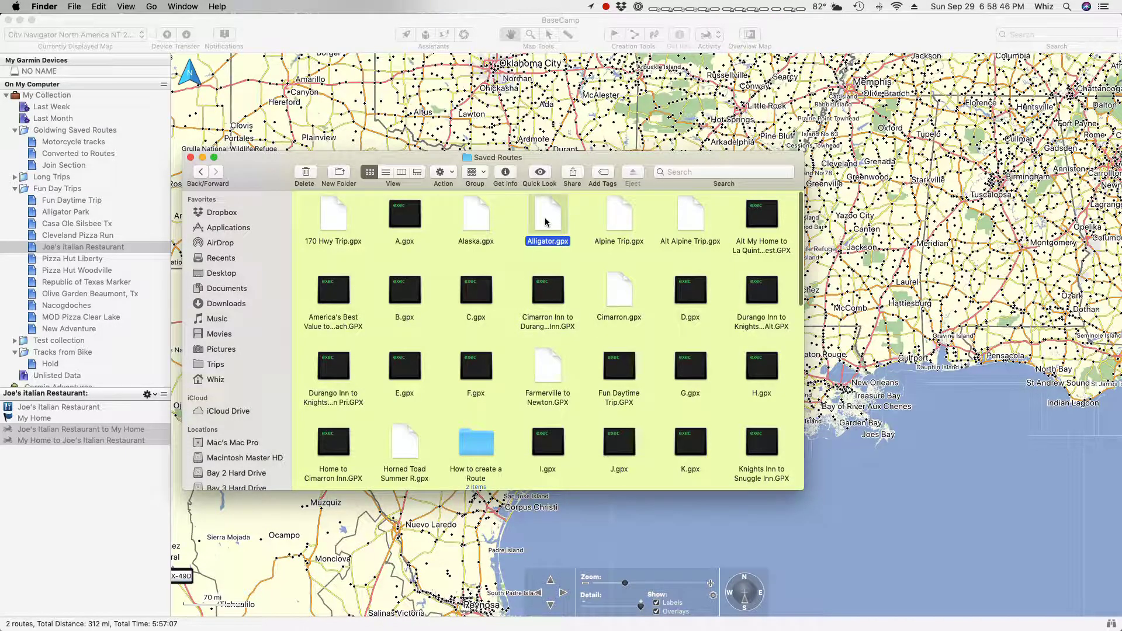
pyautogui.rightClick(545, 218)
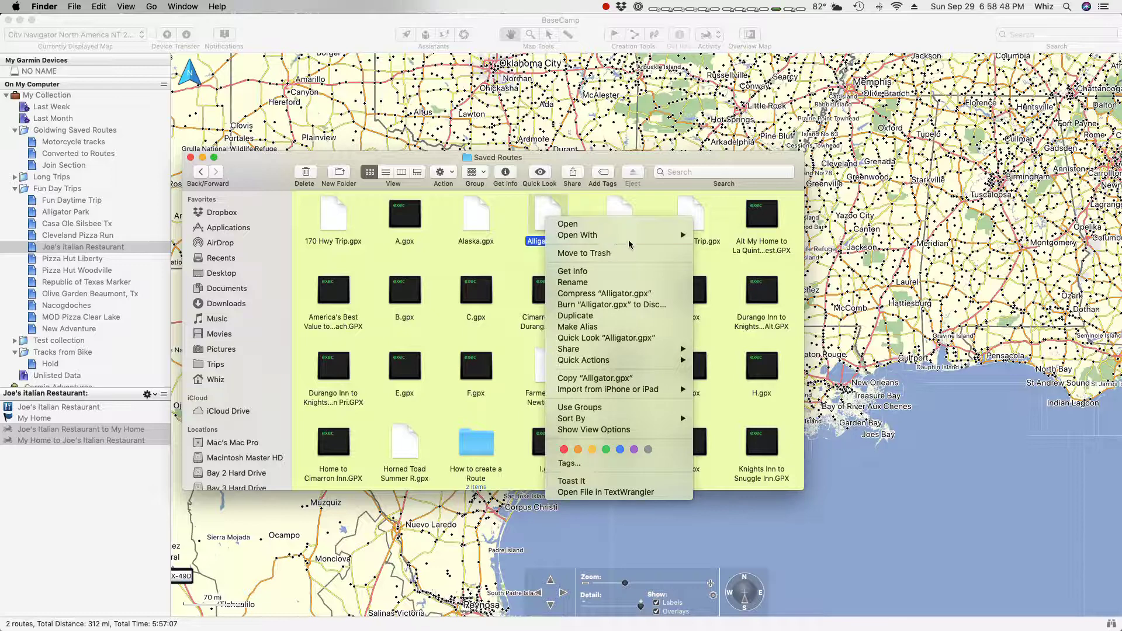
pyautogui.moveTo(639, 242)
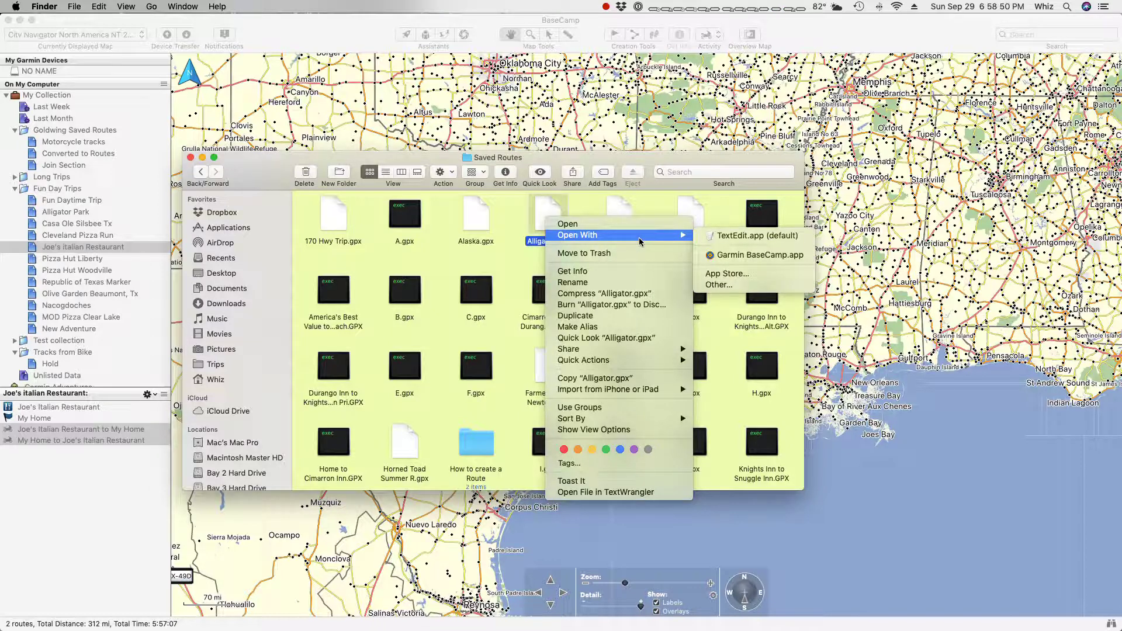
pyautogui.click(748, 236)
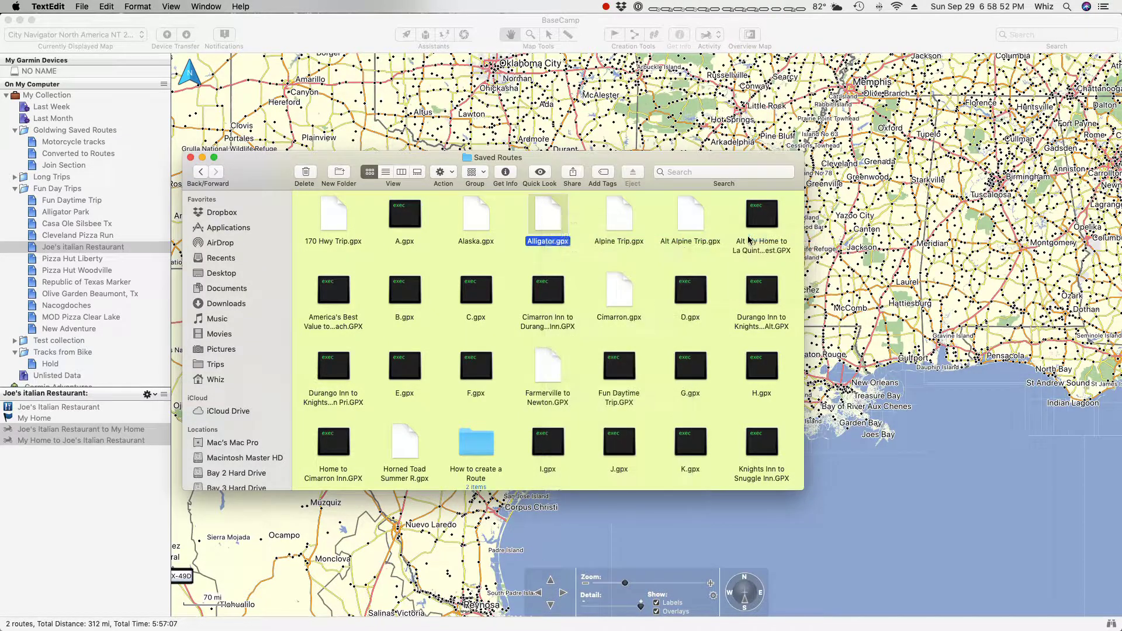
pyautogui.scroll(-3, 501, 301)
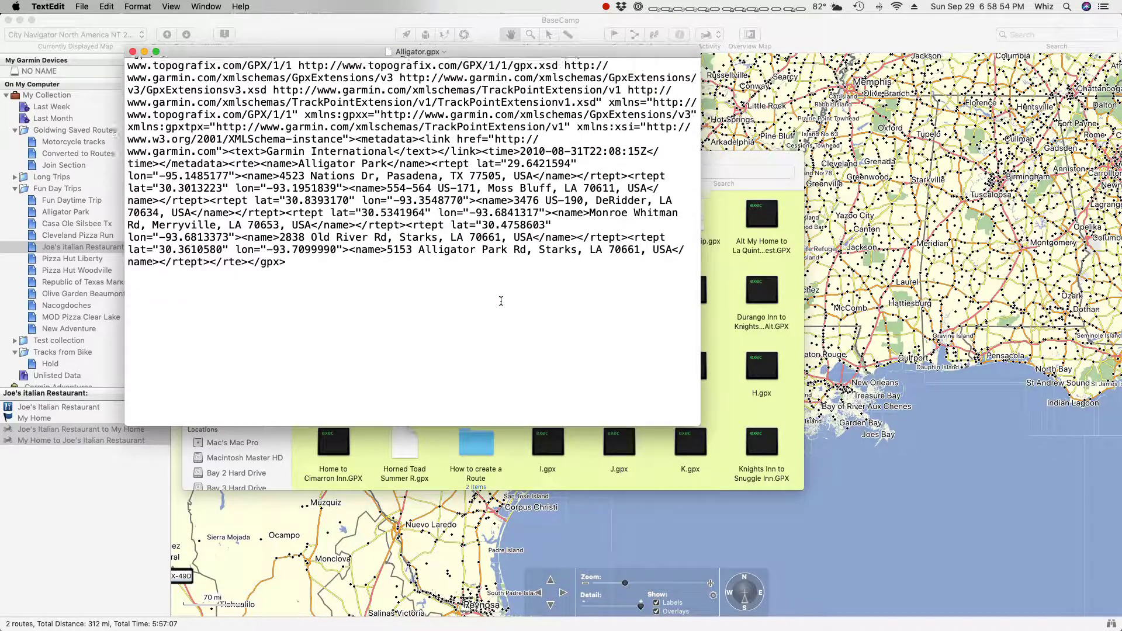
pyautogui.scroll(-3, 501, 301)
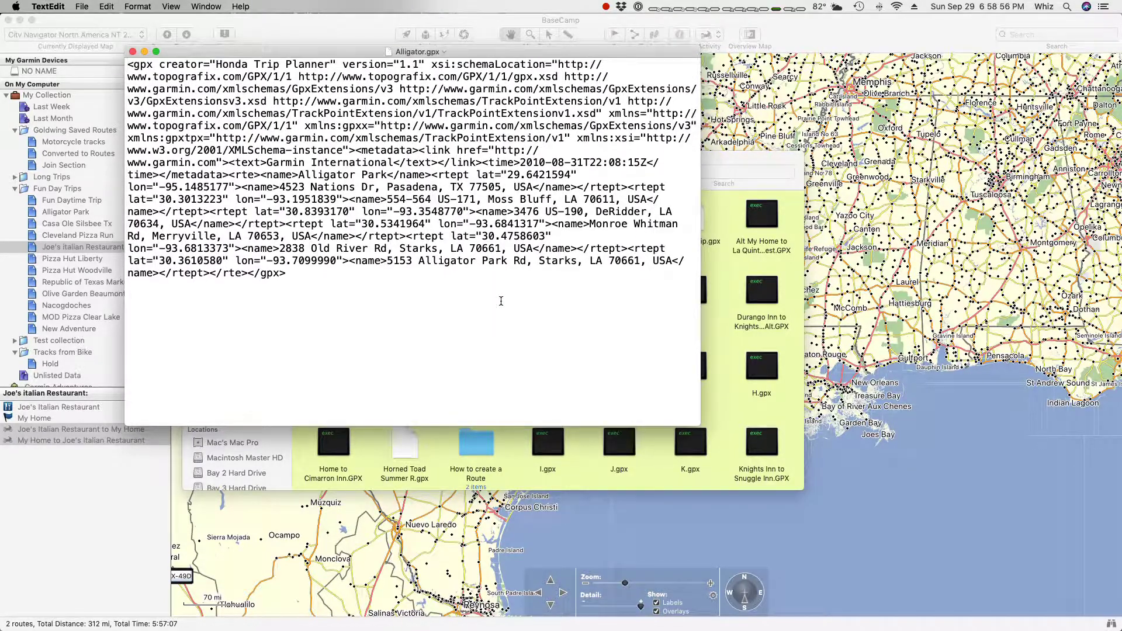
pyautogui.scroll(-3, 501, 301)
pyautogui.click(726, 220)
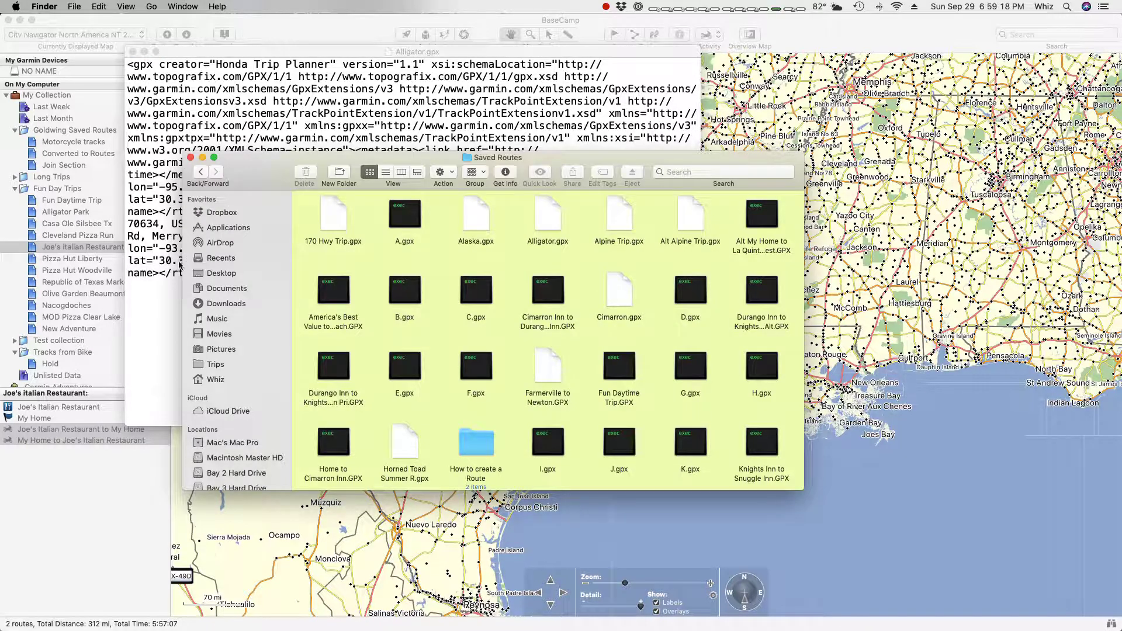
pyautogui.click(553, 217)
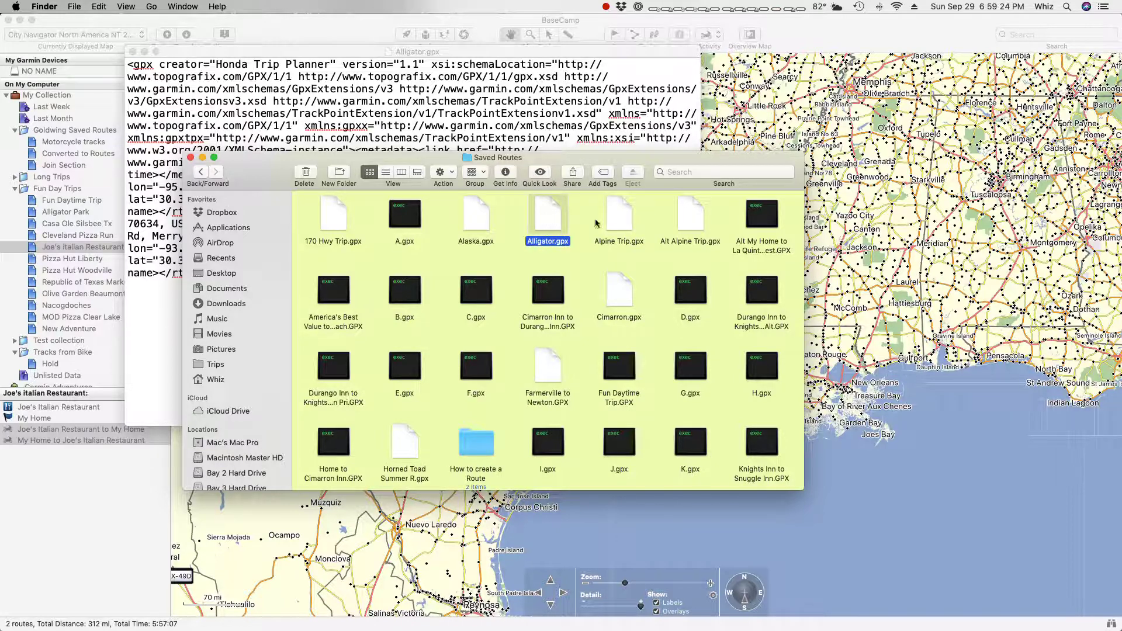
# Switch to BaseCamp and export the Alligator Park Ride route from the Alligator Park list to the home folder as GPX v1.1.
pyautogui.click(102, 344)
pyautogui.click(69, 215)
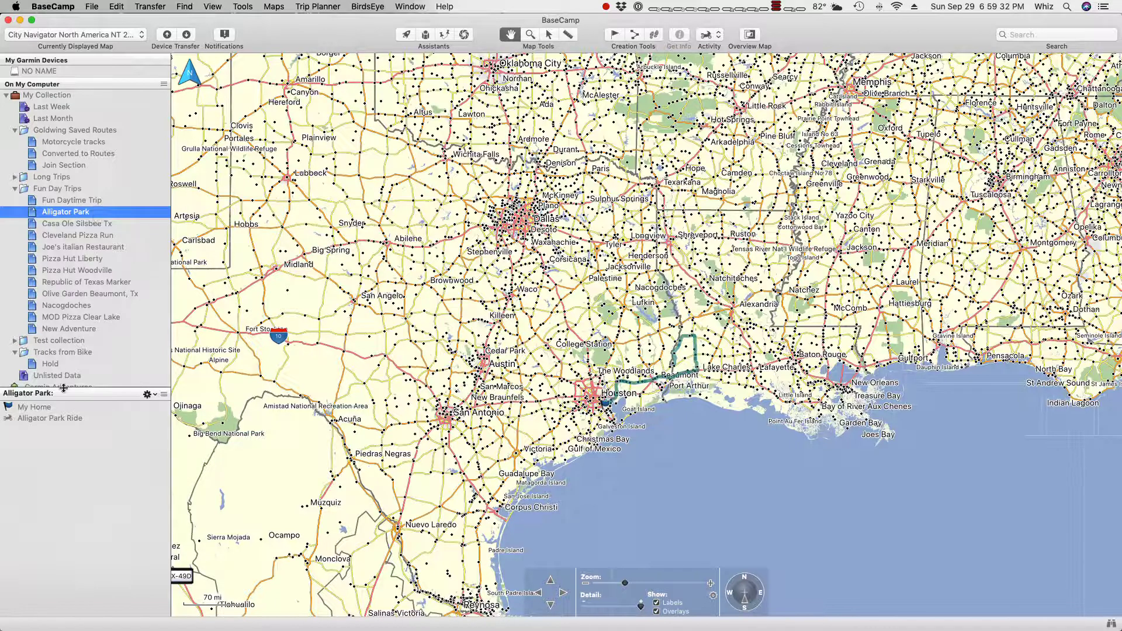
pyautogui.click(69, 419)
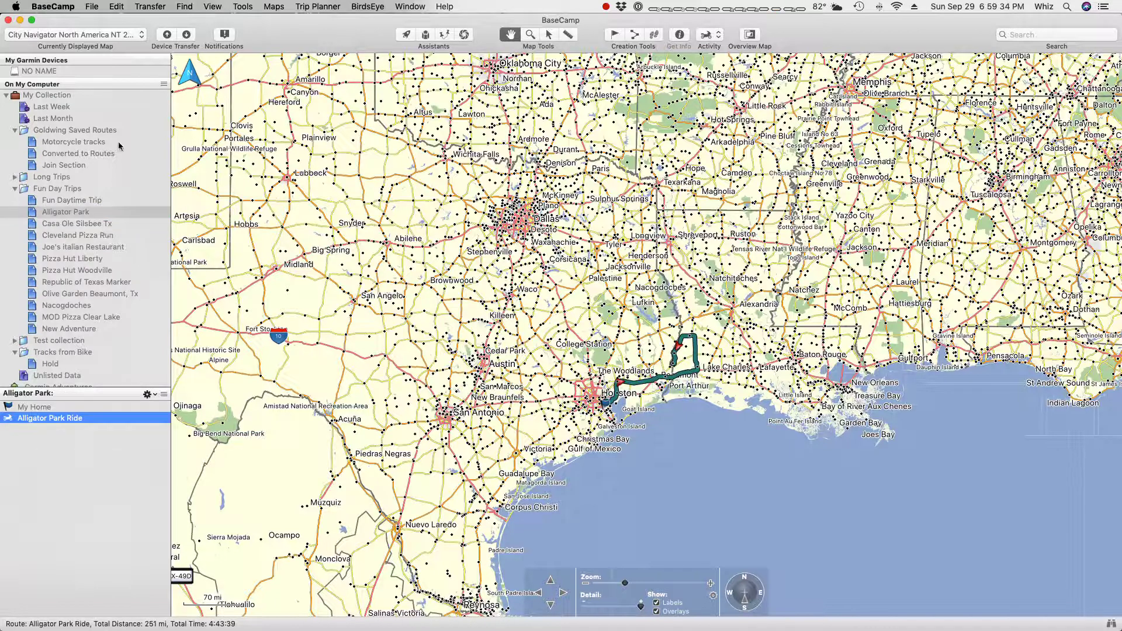
pyautogui.click(92, 7)
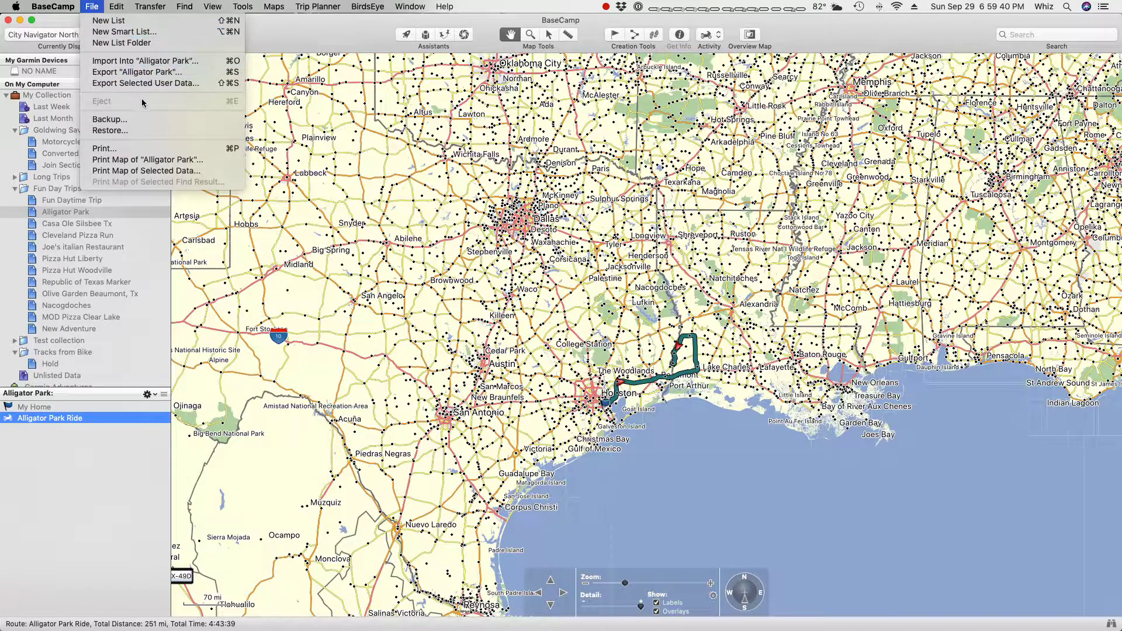
pyautogui.click(166, 83)
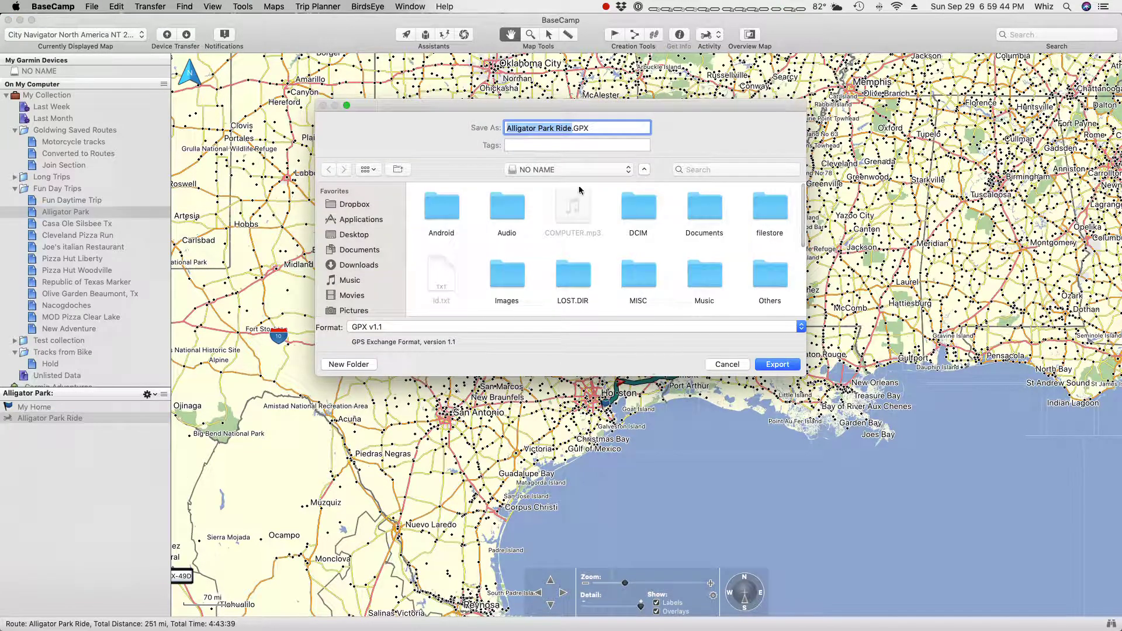
pyautogui.moveTo(467, 107); pyautogui.dragTo(232, 70)
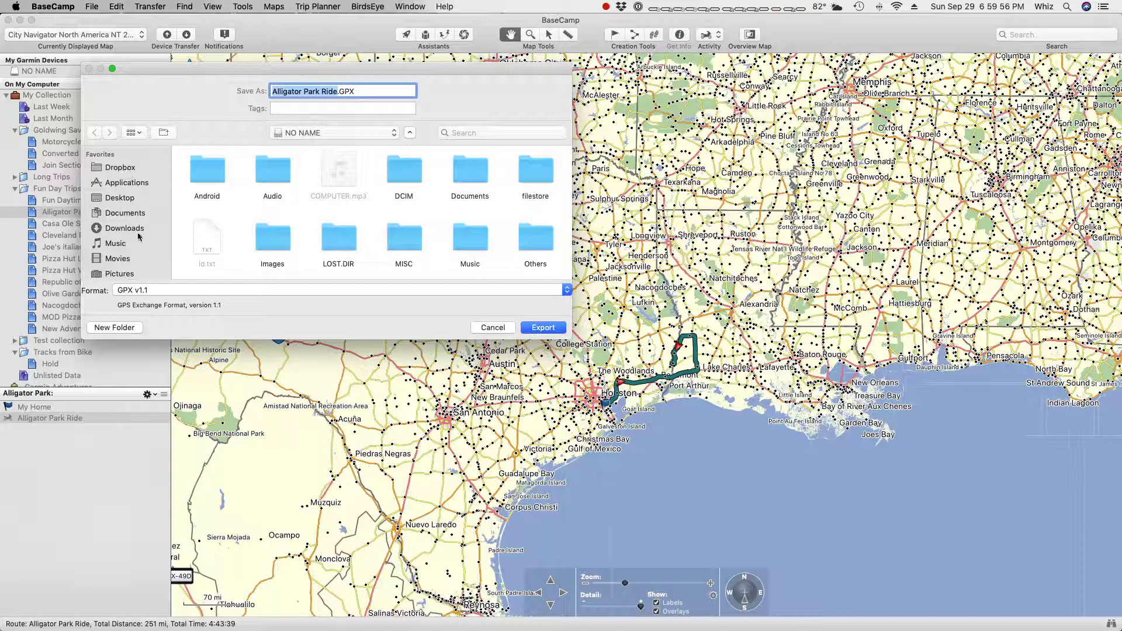
pyautogui.scroll(-3, 140, 256)
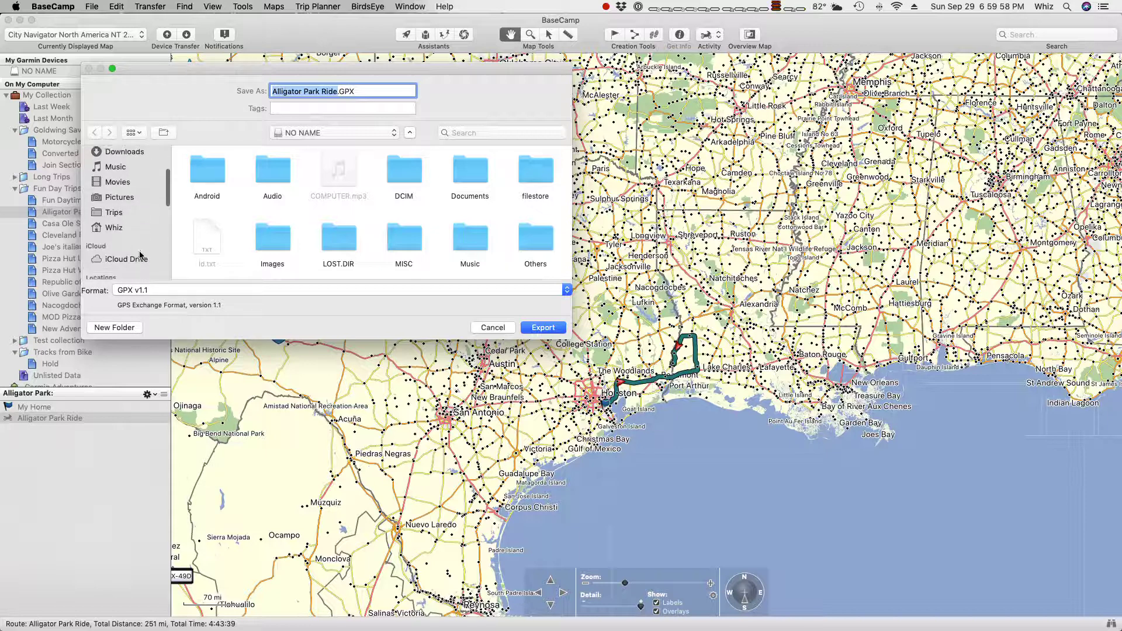
pyautogui.click(120, 229)
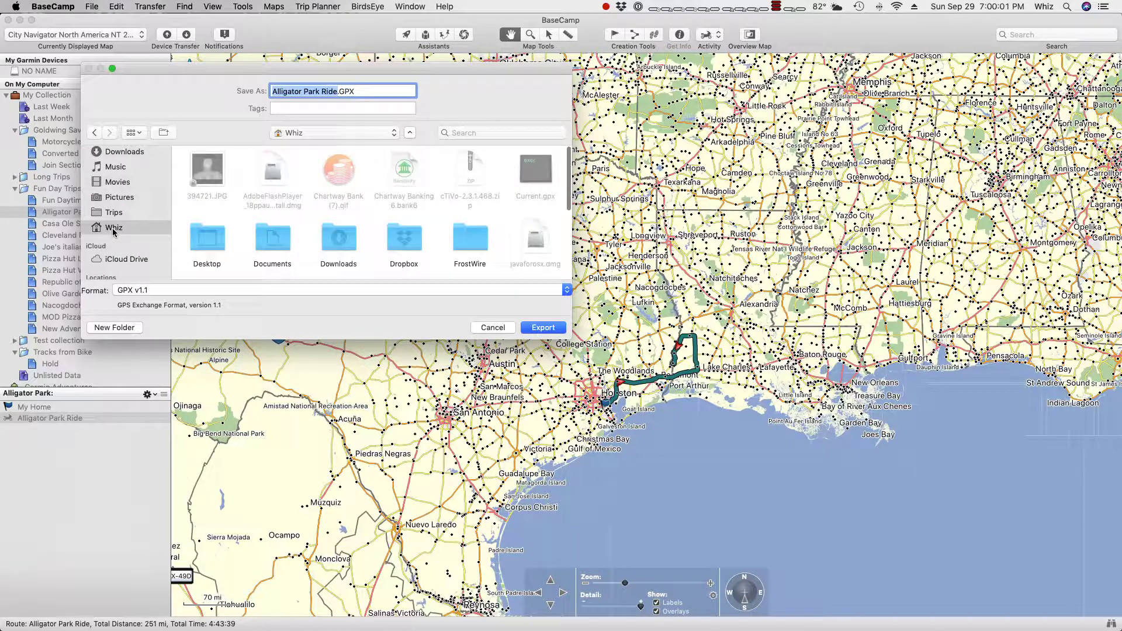
pyautogui.click(544, 329)
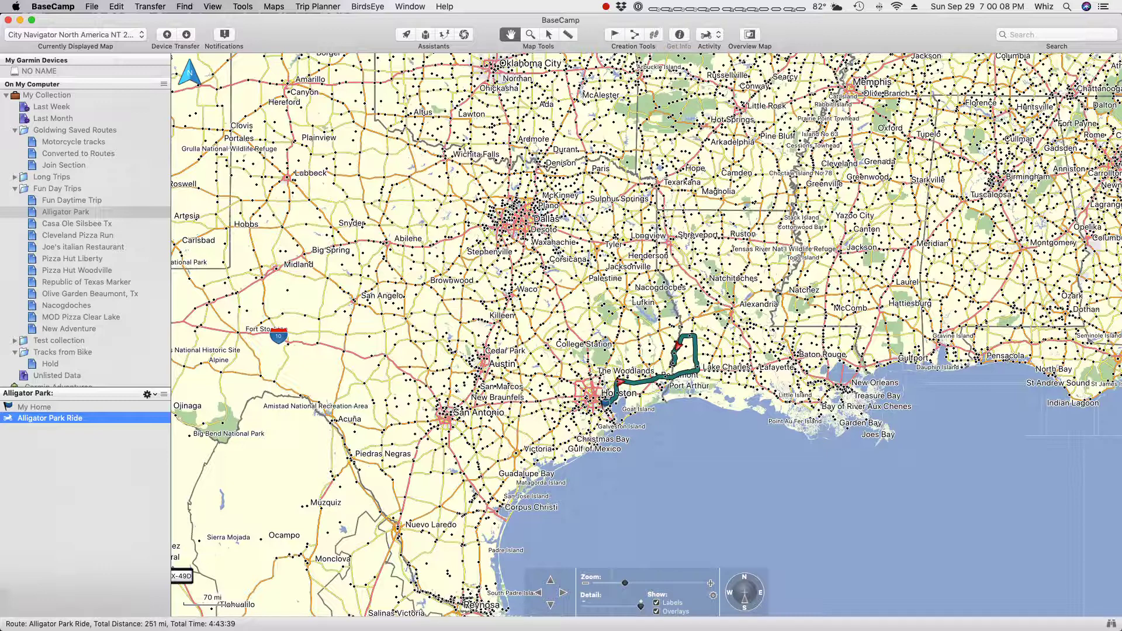
# Switch to Finder and open the exported Alligator Park Ride.GPX from the home folder in TextEdit.
pyautogui.press('super+Tab')
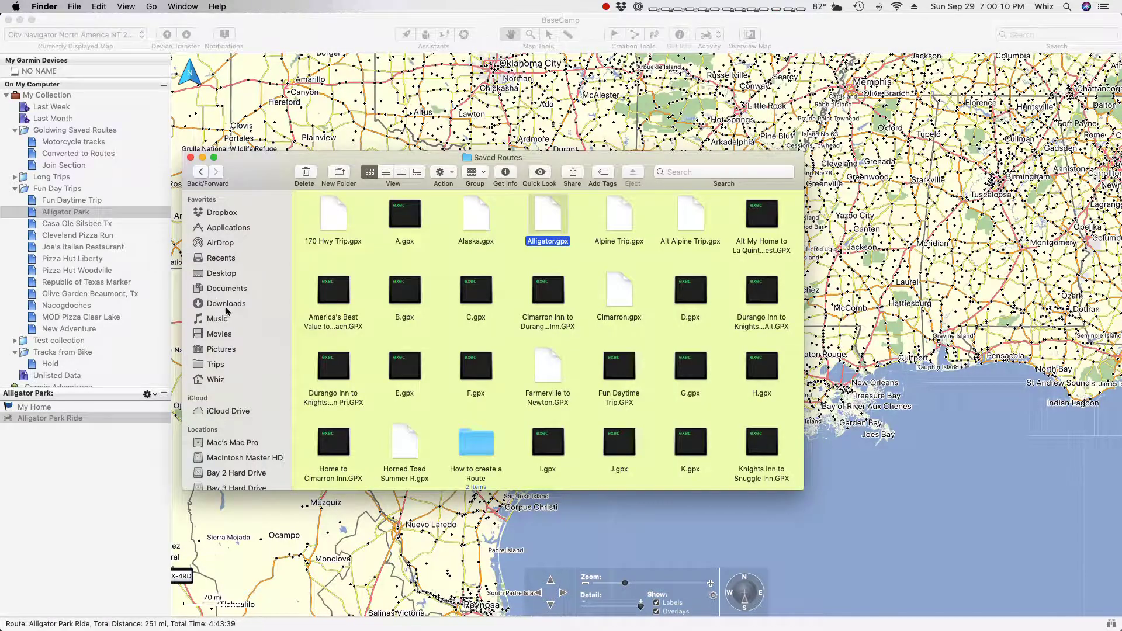
pyautogui.click(216, 380)
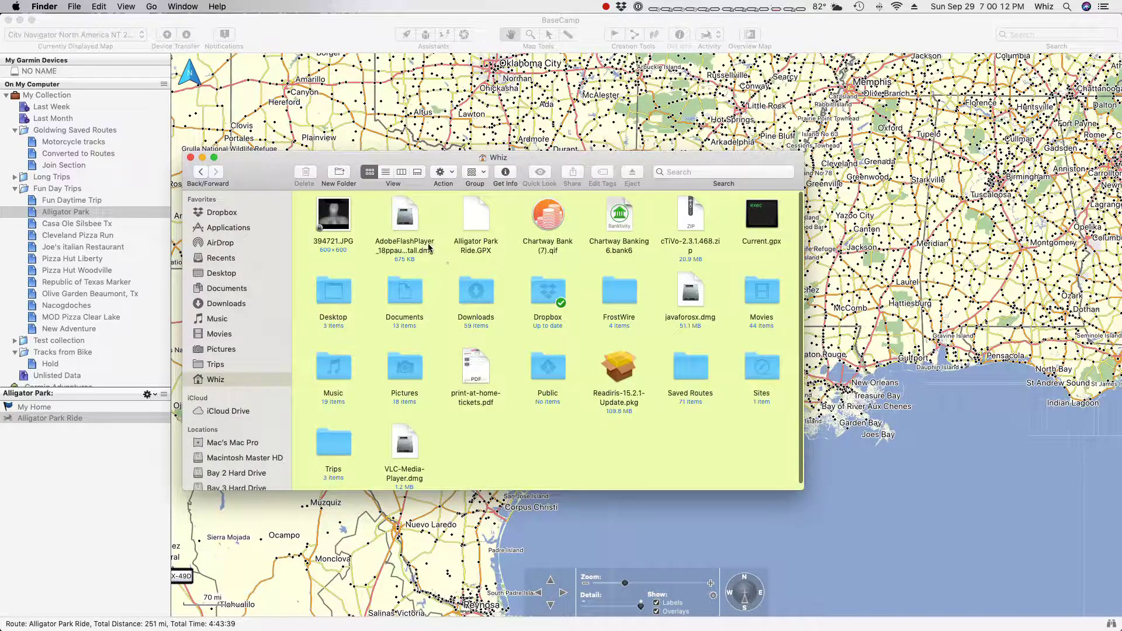
pyautogui.click(478, 222)
pyautogui.rightClick(478, 222)
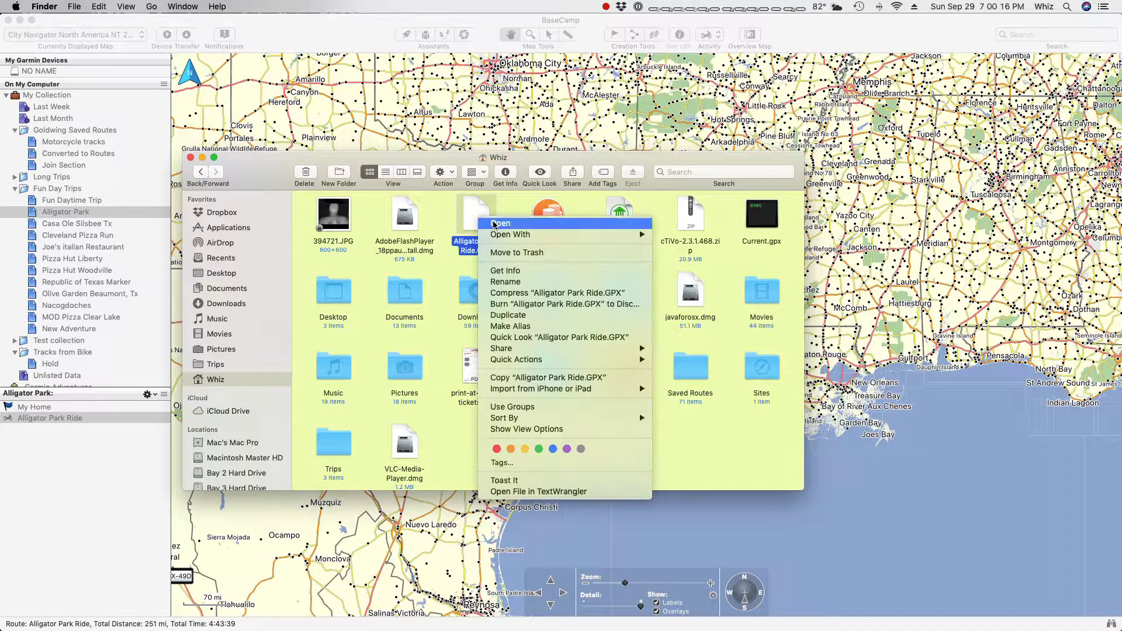
pyautogui.moveTo(643, 235)
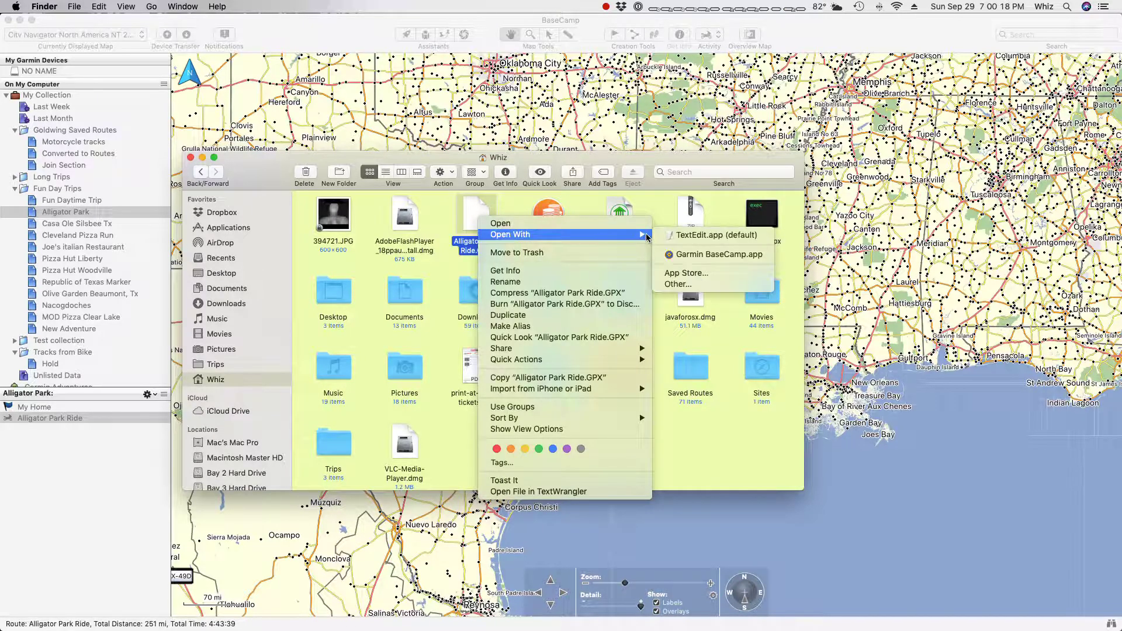
pyautogui.click(688, 235)
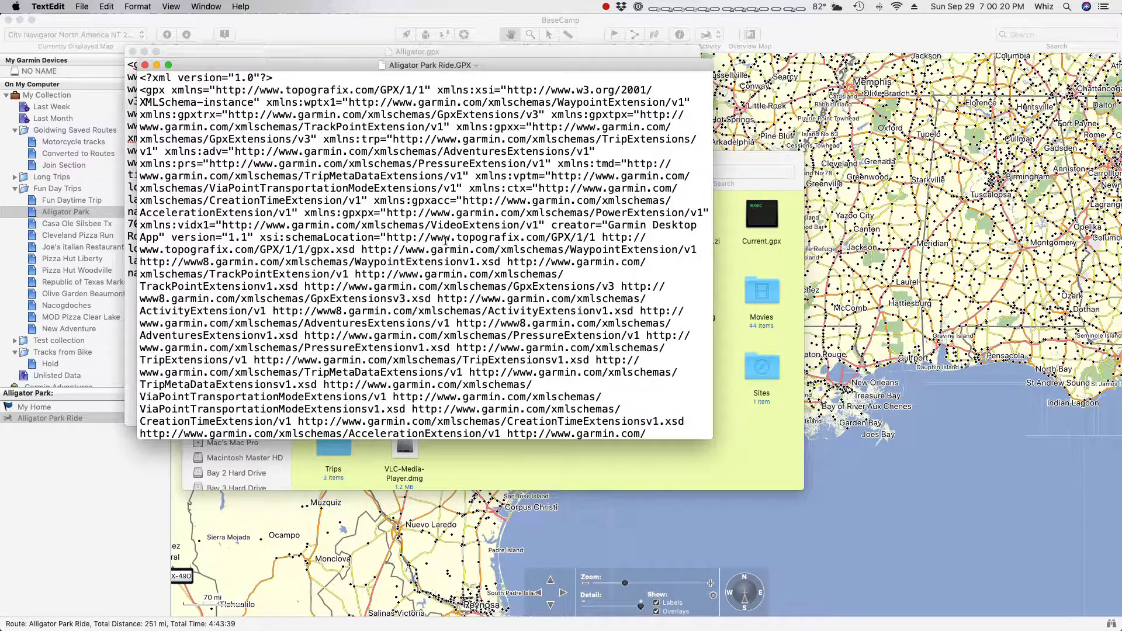
# Move the Alligator Park Ride.GPX window clear of Alligator.gpx and read through its header, route points and via point data.
pyautogui.moveTo(282, 66); pyautogui.dragTo(404, 117)
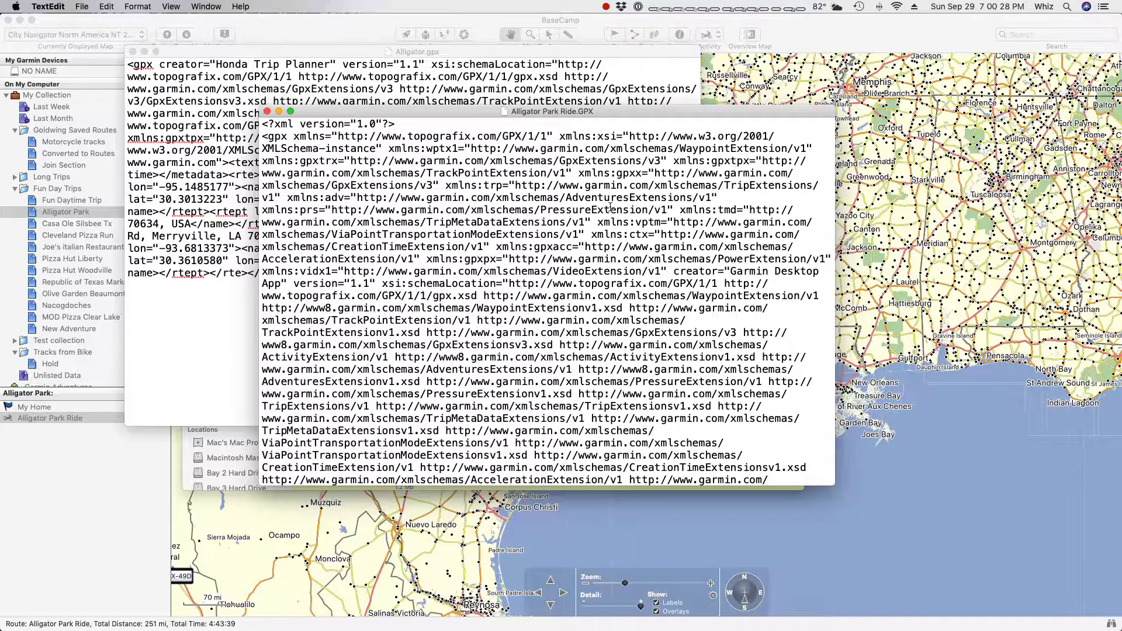
pyautogui.scroll(-5, 600, 214)
pyautogui.scroll(-15, 601, 214)
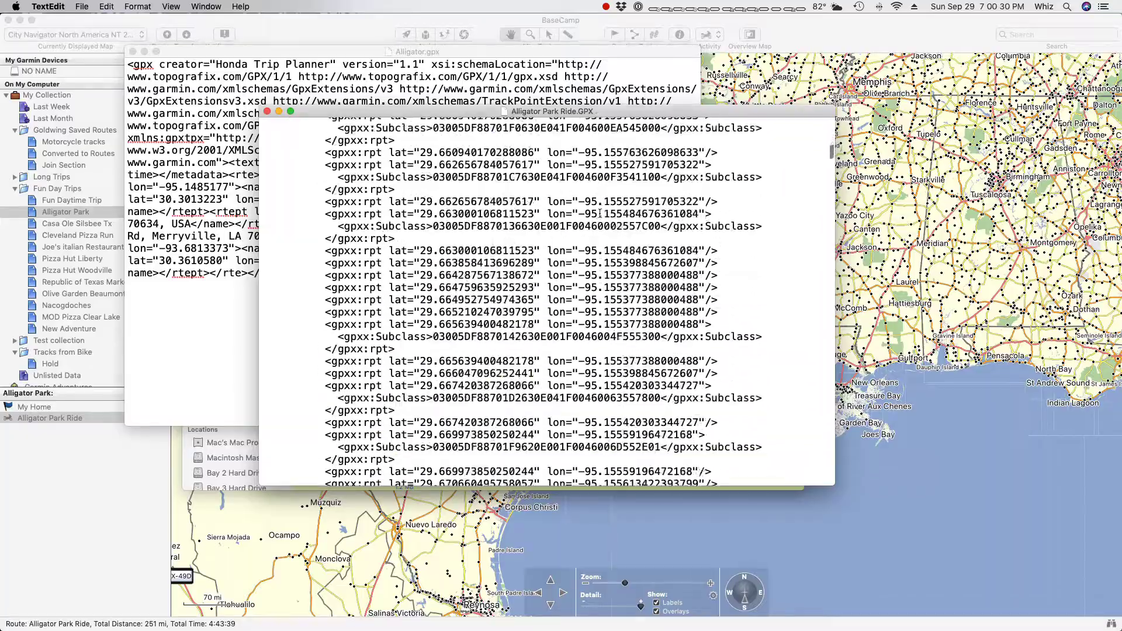
pyautogui.scroll(-20, 600, 214)
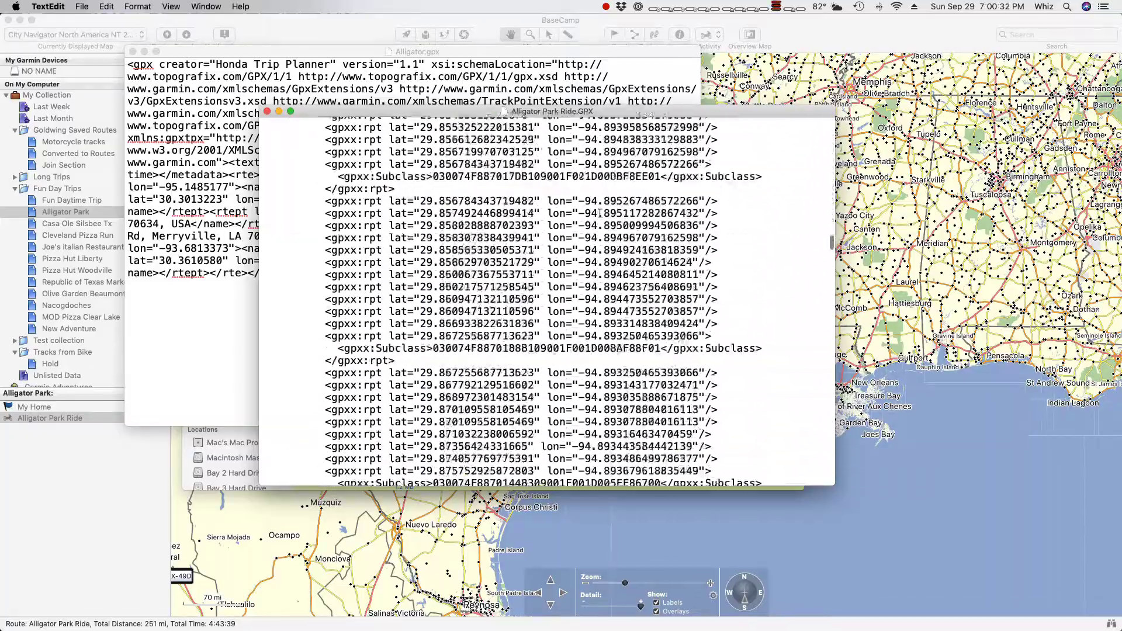
pyautogui.scroll(-20, 600, 214)
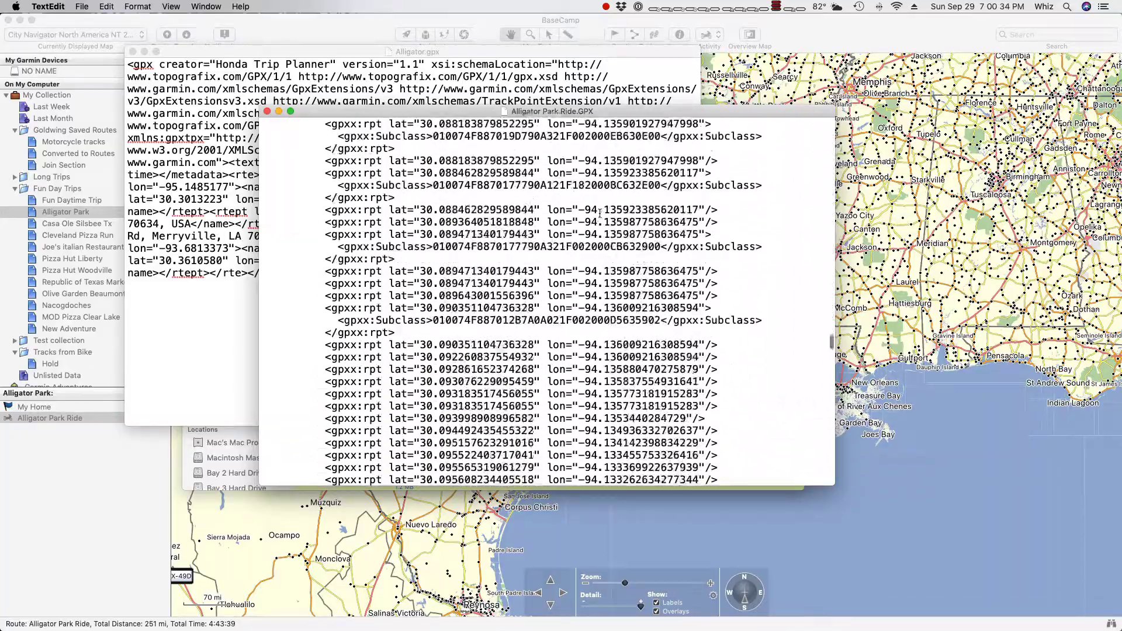
pyautogui.scroll(-20, 600, 214)
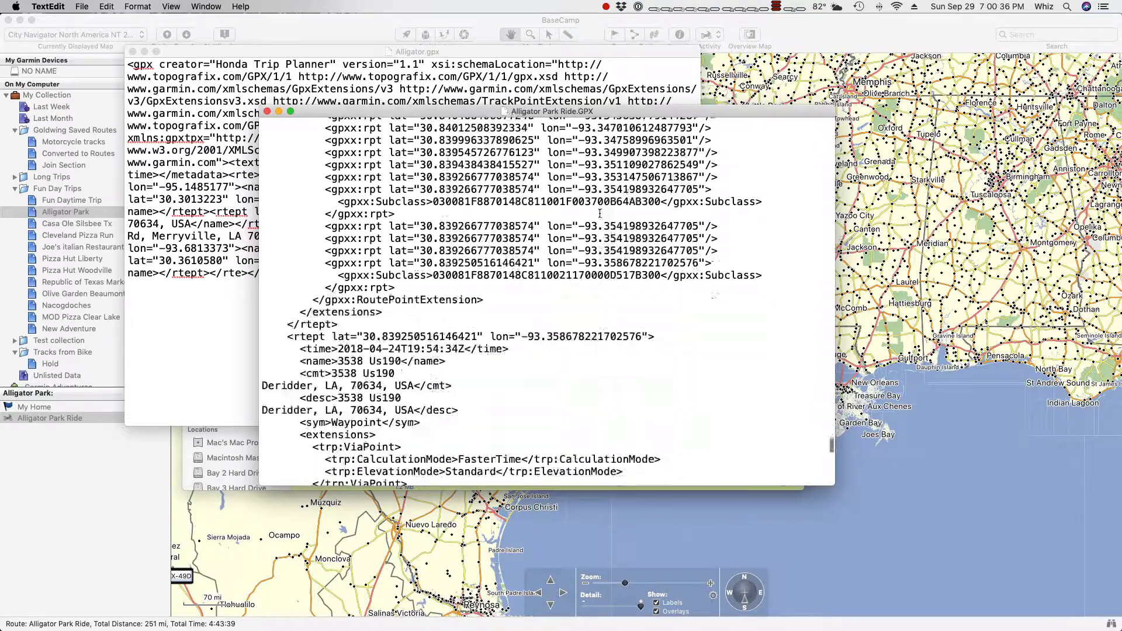
pyautogui.scroll(-3, 600, 214)
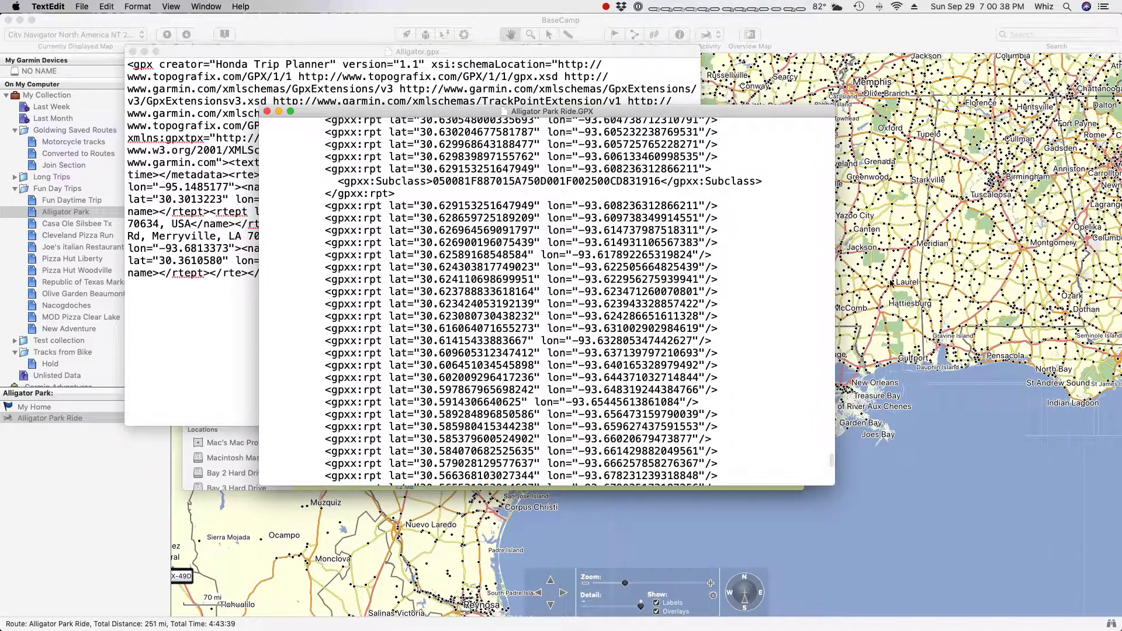
# Compare the short Honda Trip Planner file Alligator.gpx with the detailed Alligator Park Ride.GPX.
pyautogui.click(143, 125)
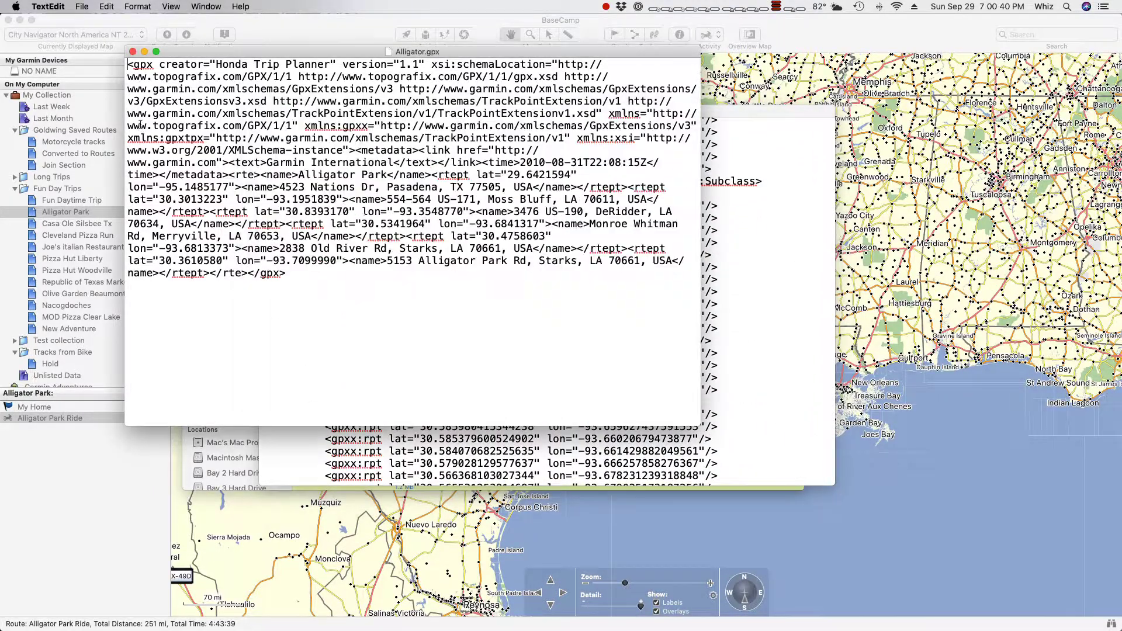
pyautogui.scroll(-2, 454, 261)
pyautogui.click(794, 304)
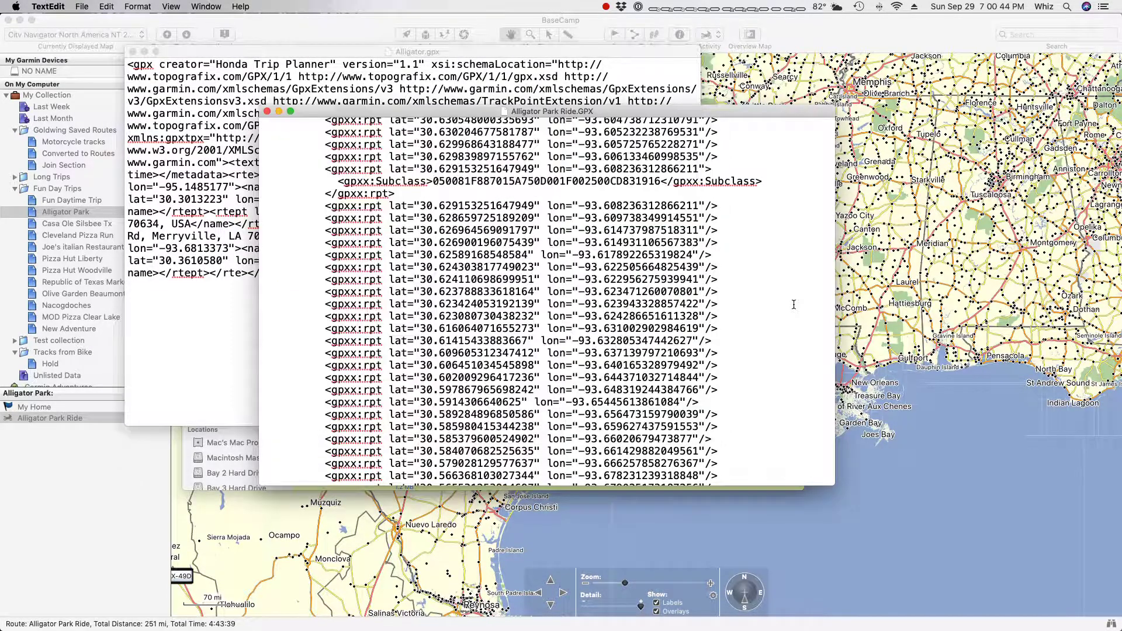
# Switch back to BaseCamp and open the Alligator Park Ride route's details from its line on the map.
pyautogui.click(873, 311)
pyautogui.moveTo(698, 362)
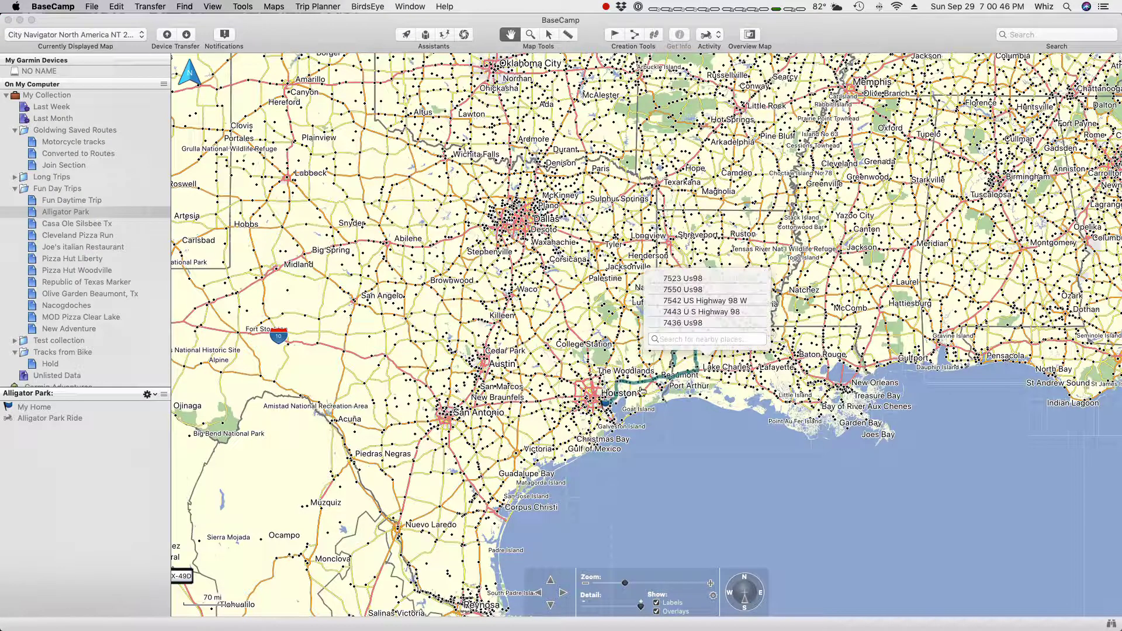
pyautogui.click(699, 366)
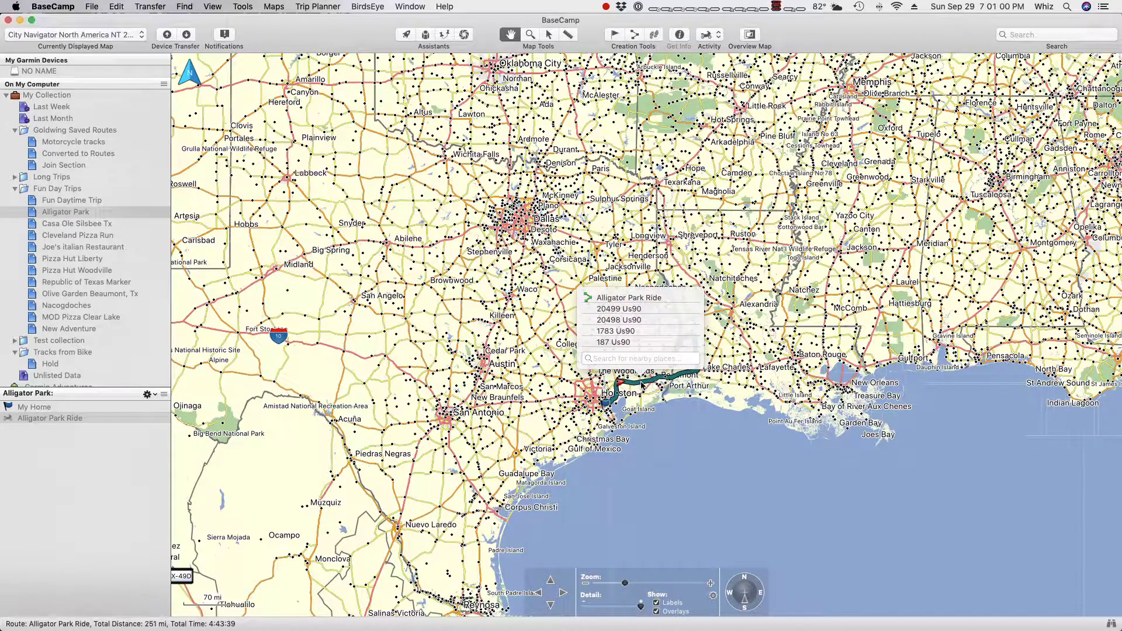
pyautogui.doubleClick(642, 386)
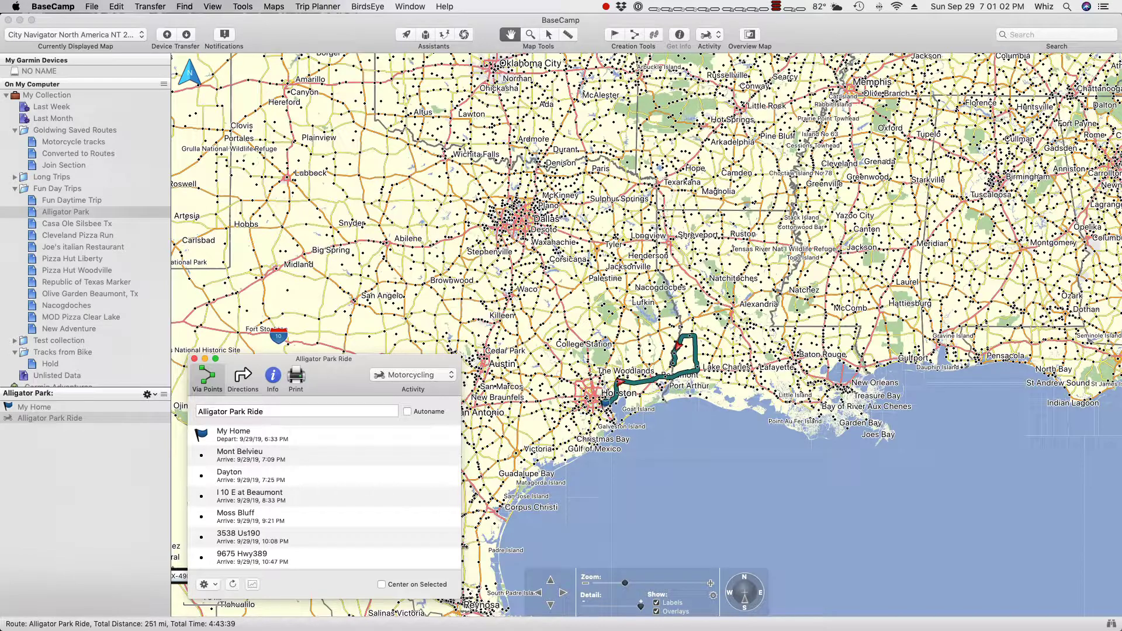
# Enable Center on Selected and view the via points from My Home through Moss Bluff on the map, returning to I 10 E at Beaumont.
pyautogui.click(383, 585)
pyautogui.click(246, 436)
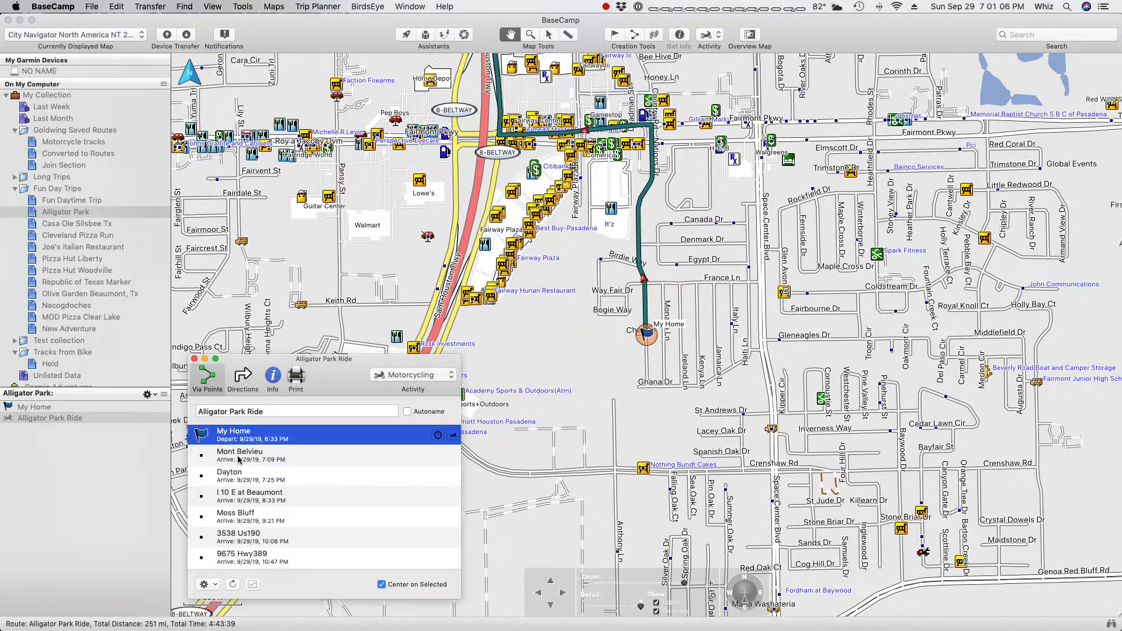
pyautogui.click(238, 456)
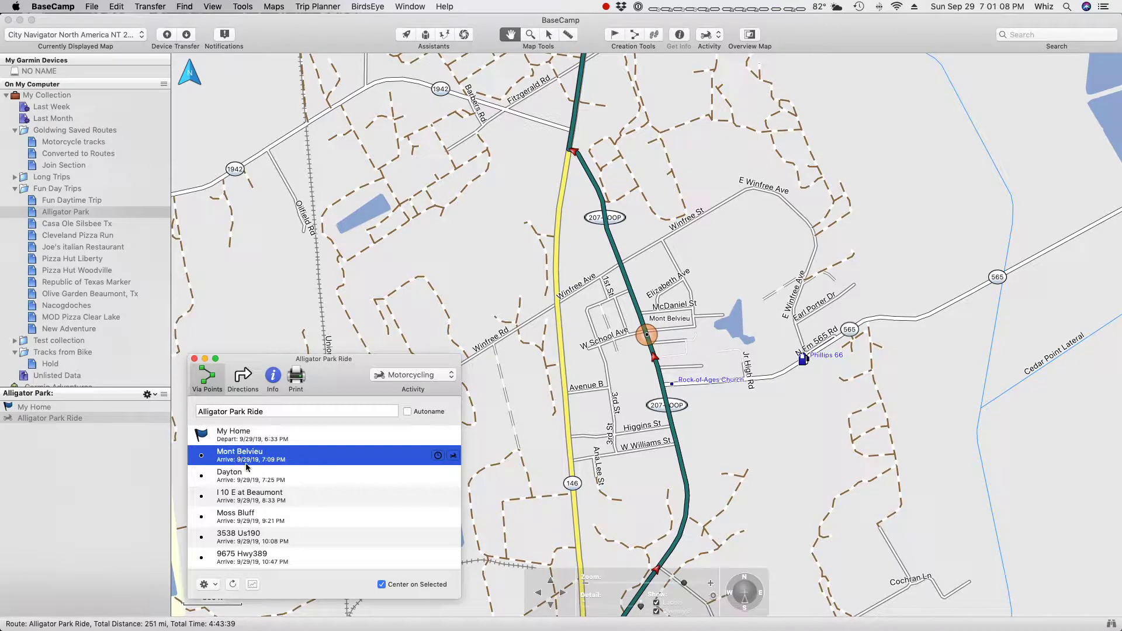
pyautogui.click(259, 479)
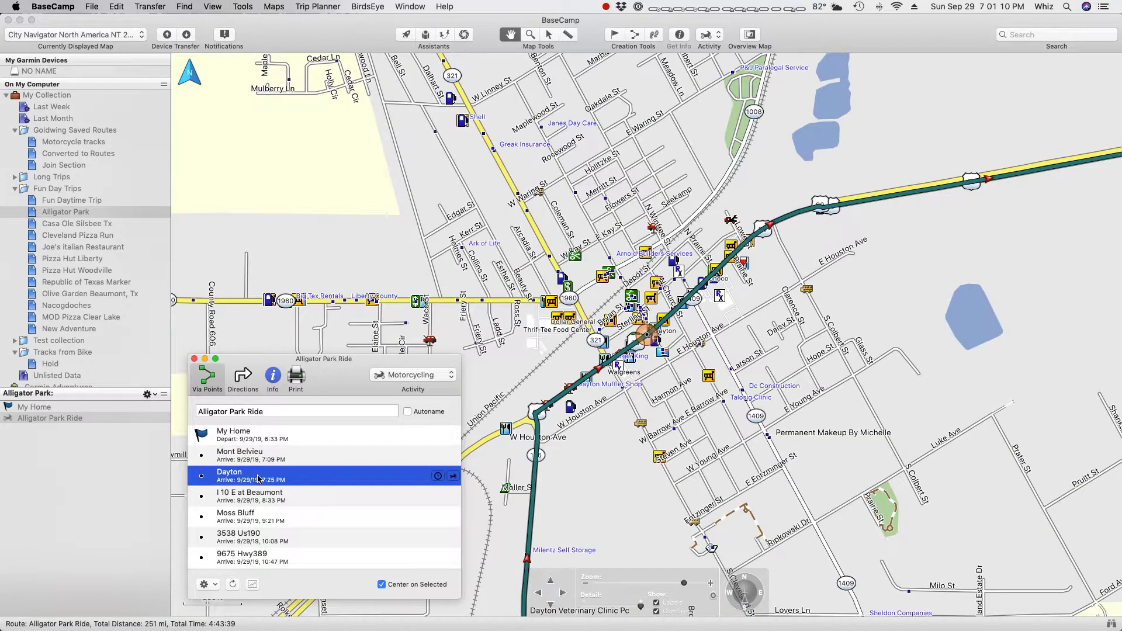
pyautogui.click(264, 496)
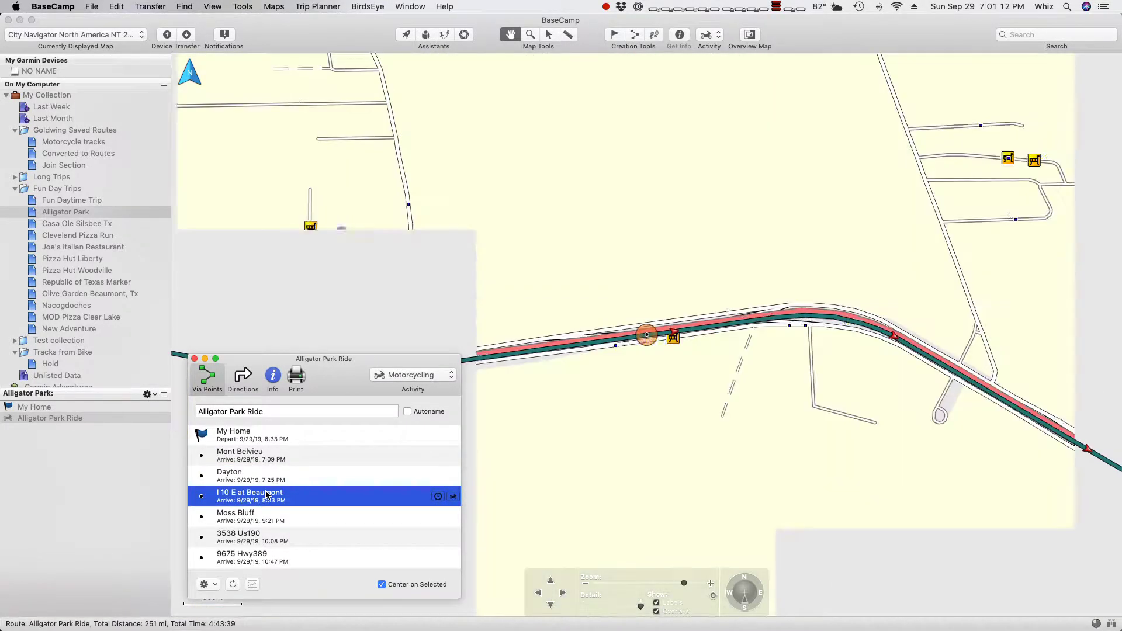
pyautogui.click(272, 514)
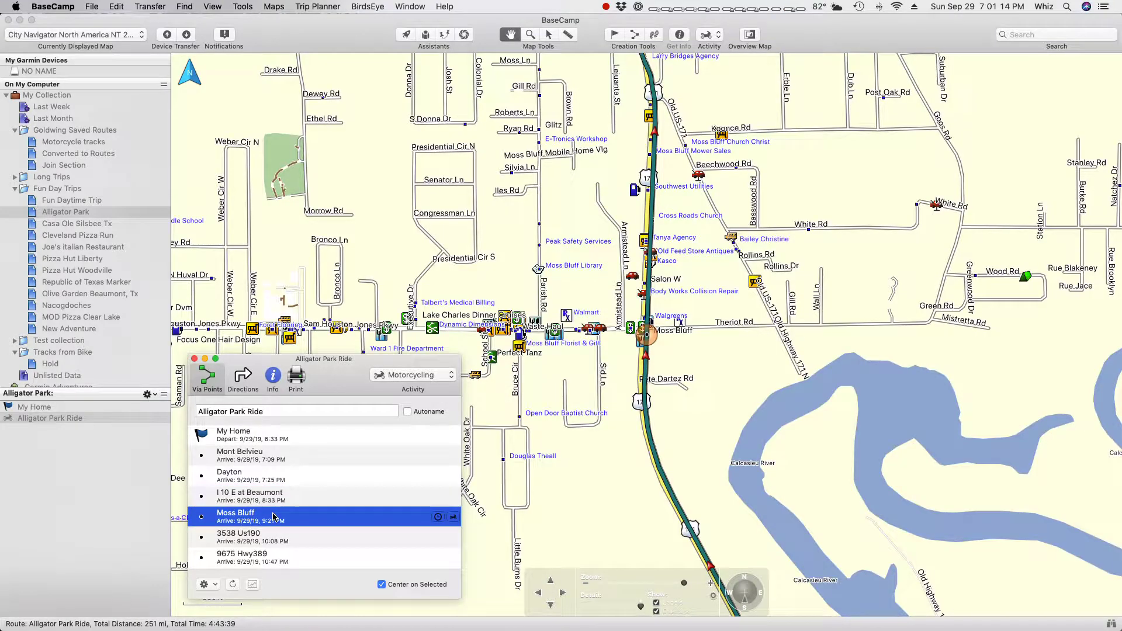
pyautogui.click(274, 496)
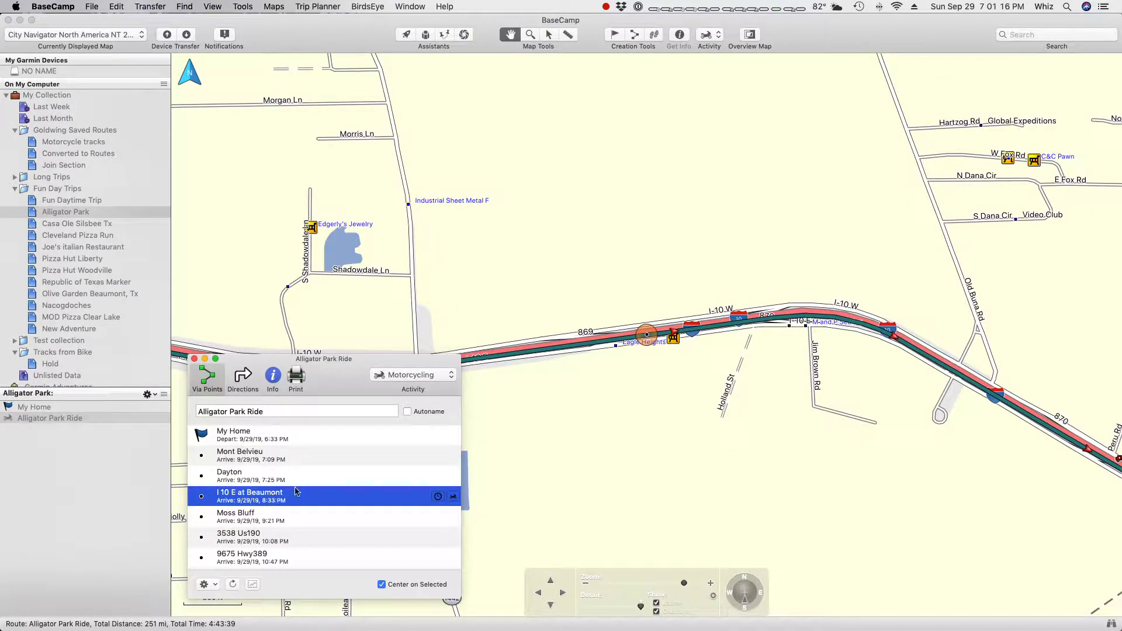
# Examine up close where the I 10 E at Beaumont via point sits on the eastbound lanes, and reselect it in the route.
pyautogui.doubleClick(643, 384)
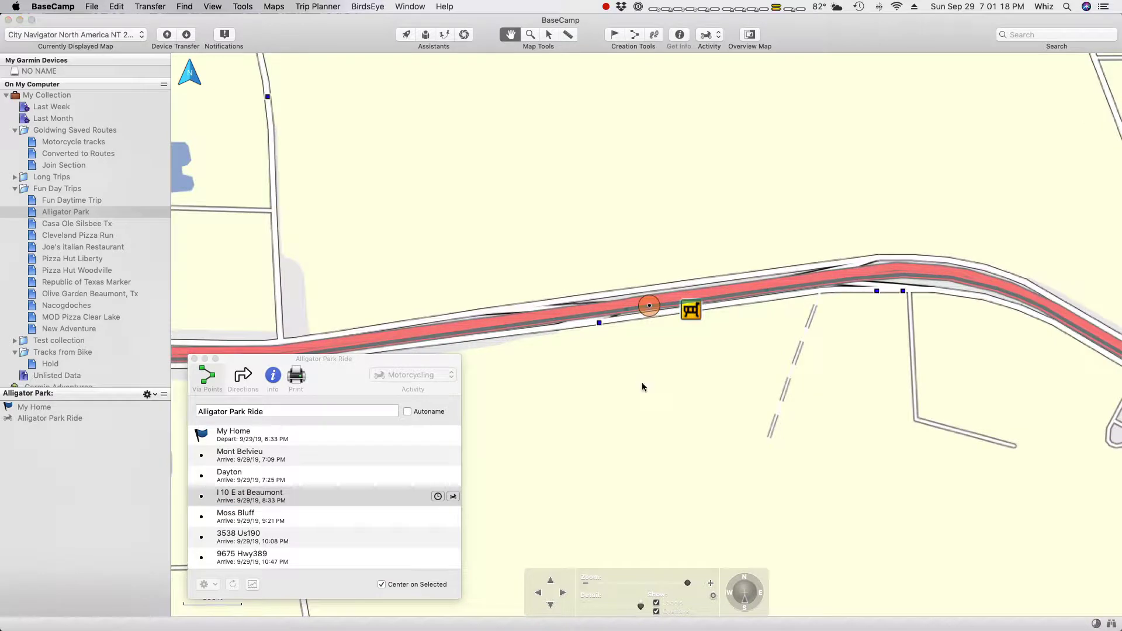
pyautogui.doubleClick(693, 334)
pyautogui.doubleClick(694, 336)
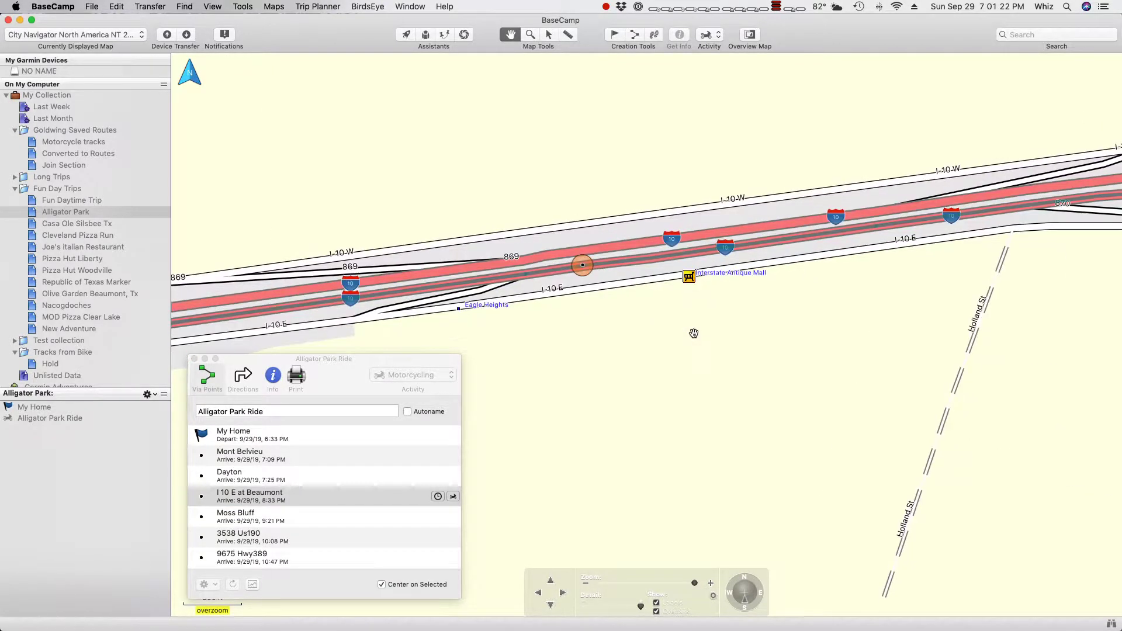
pyautogui.doubleClick(694, 334)
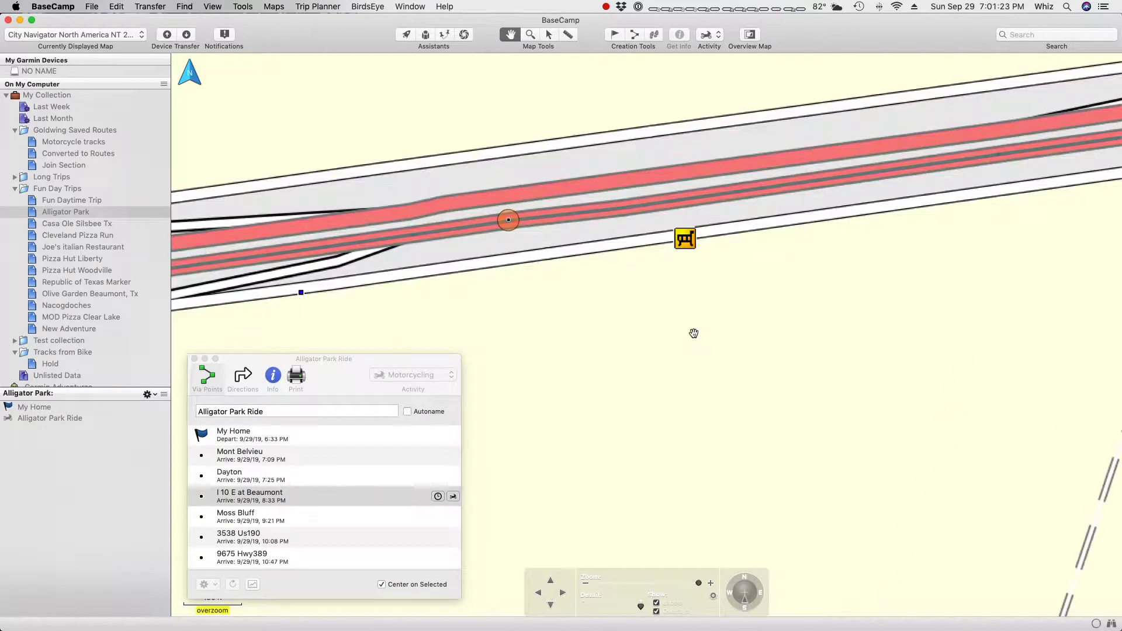
pyautogui.click(560, 215)
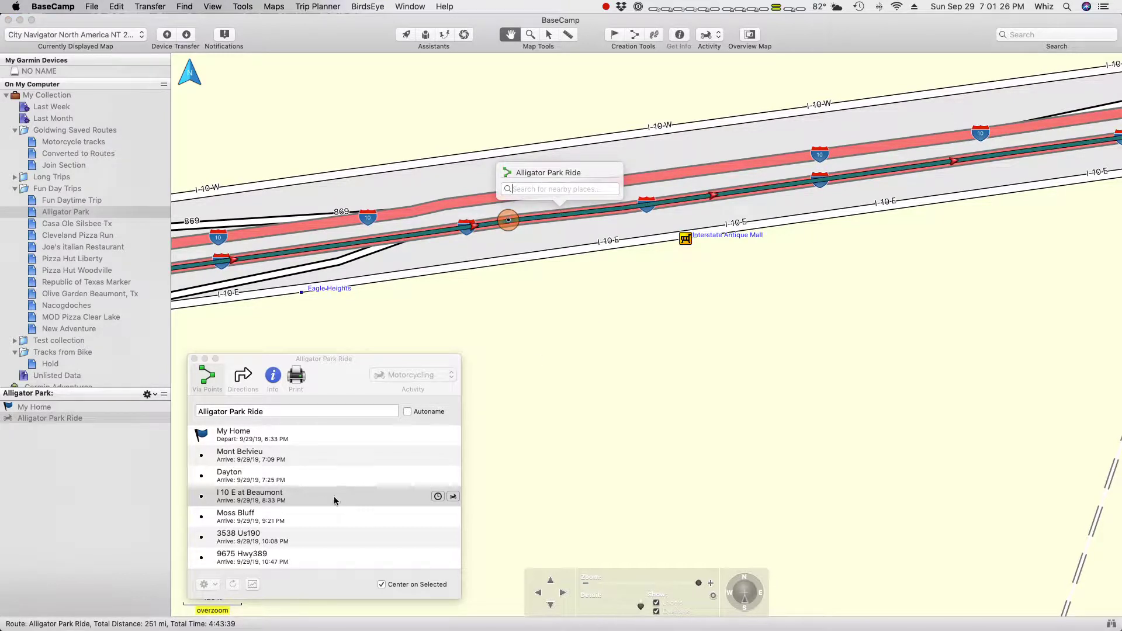
pyautogui.click(305, 504)
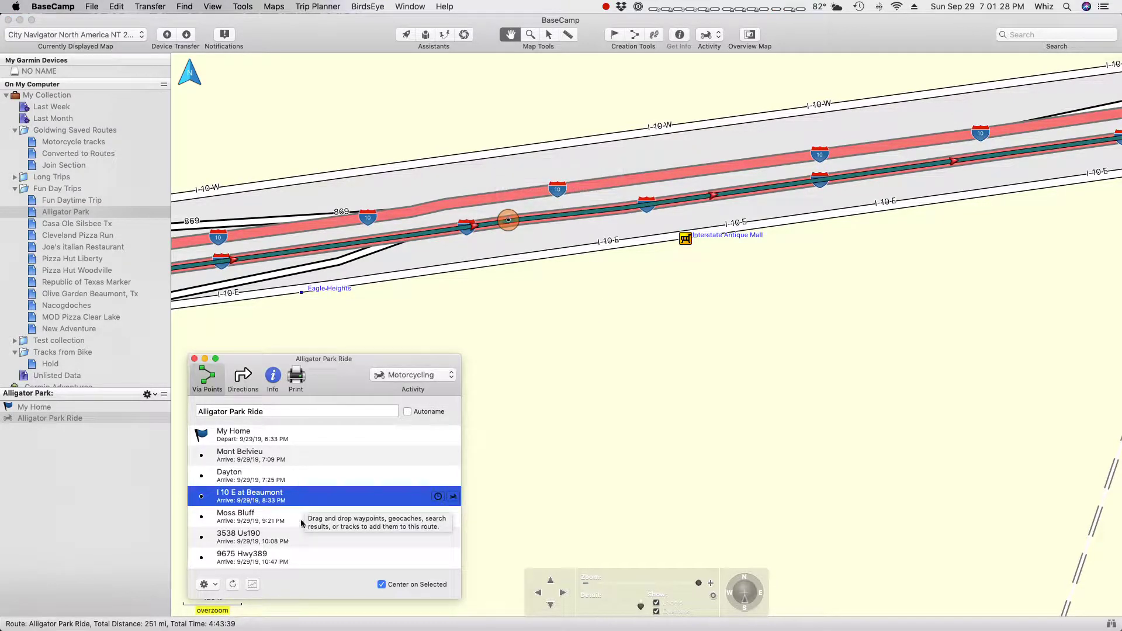
# View the remaining via points on the map, from Moss Bluff to the final one on Alligator Park Rd, and close the route details.
pyautogui.click(292, 521)
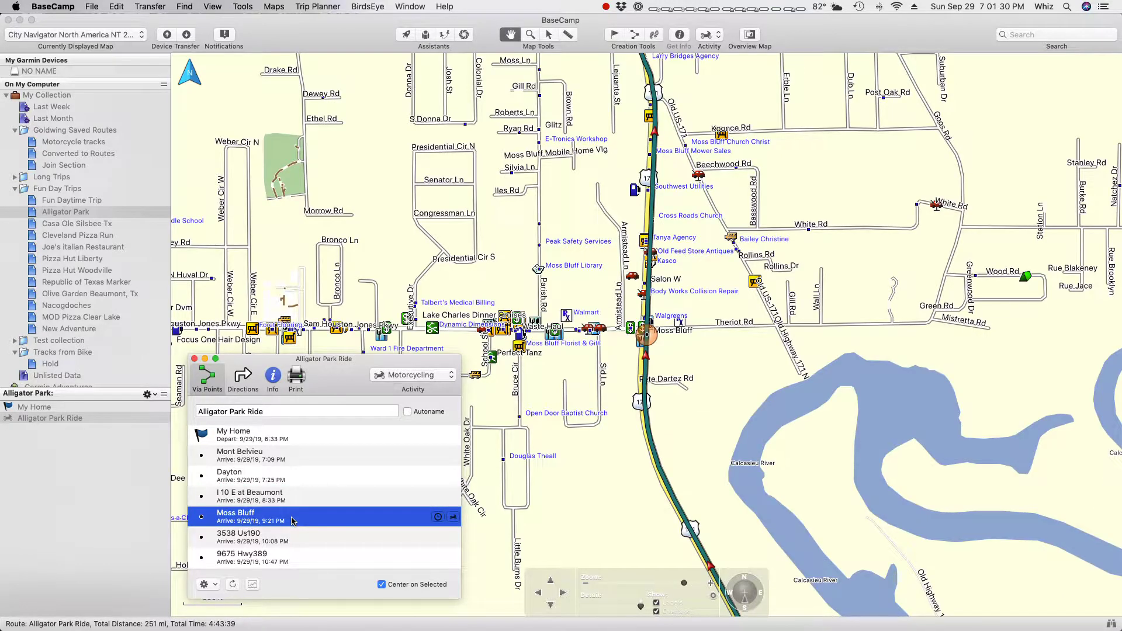
pyautogui.click(297, 539)
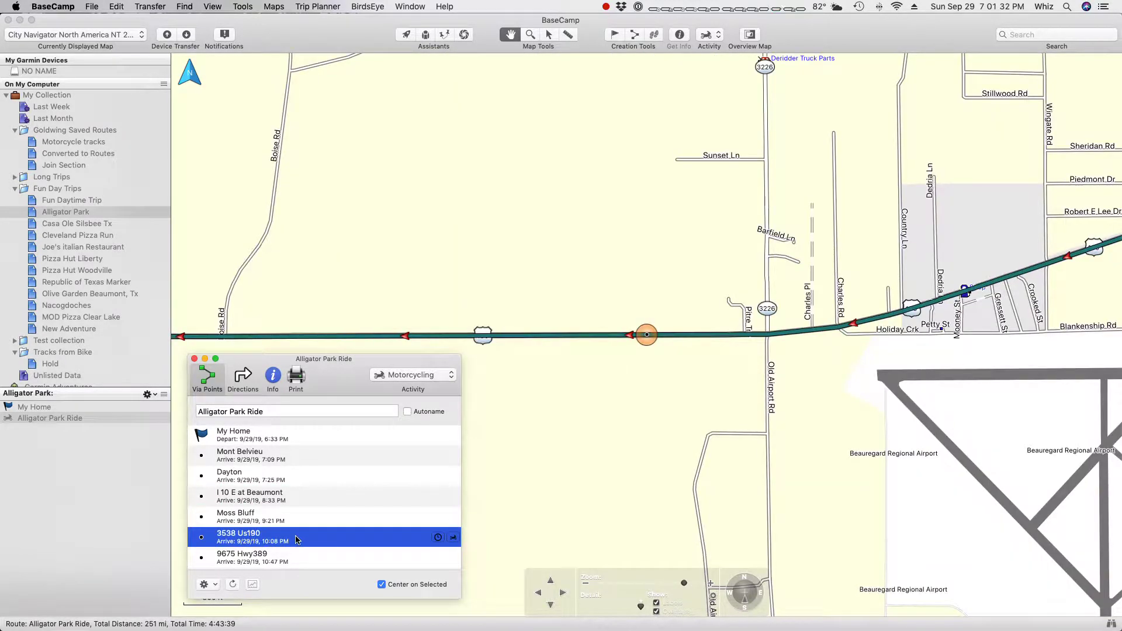
pyautogui.click(303, 560)
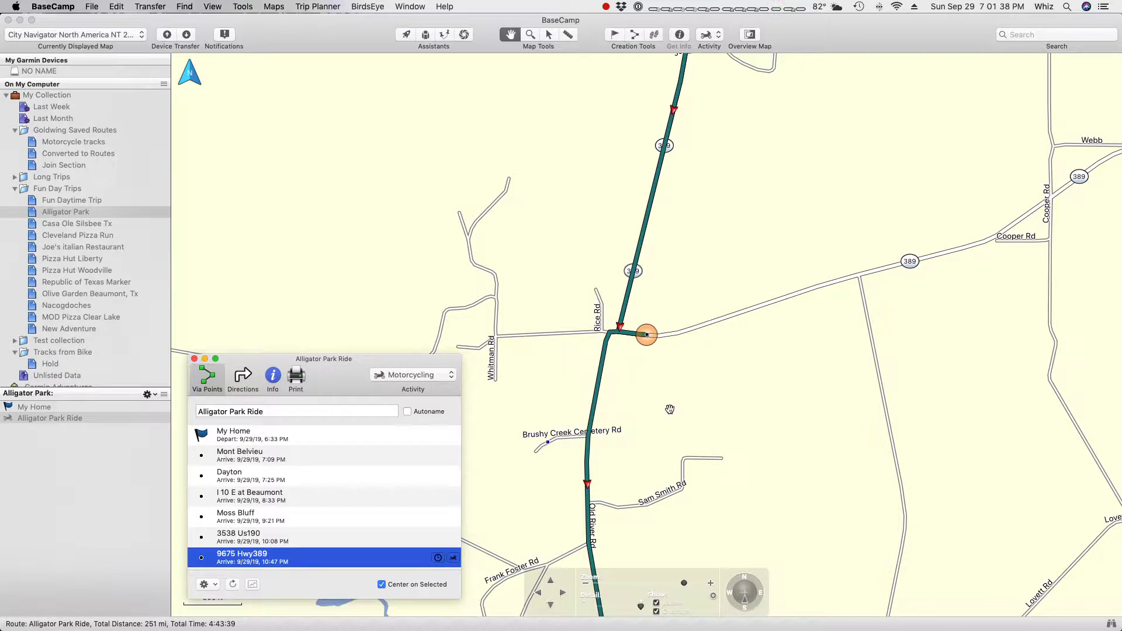
pyautogui.scroll(-2, 338, 474)
pyautogui.scroll(-1, 338, 475)
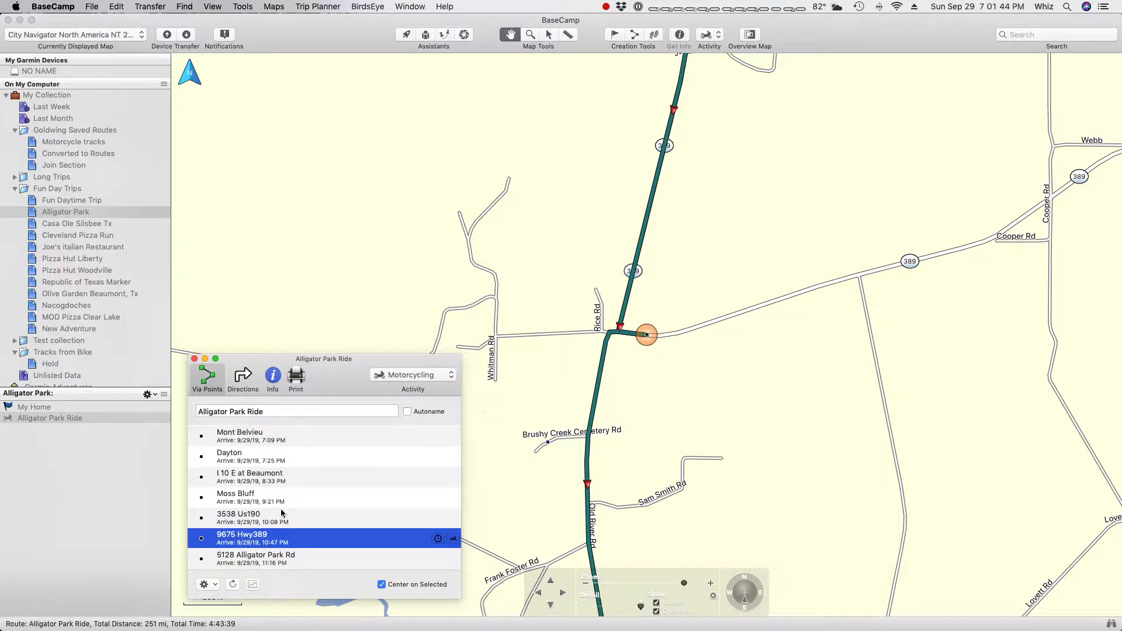
pyautogui.click(287, 560)
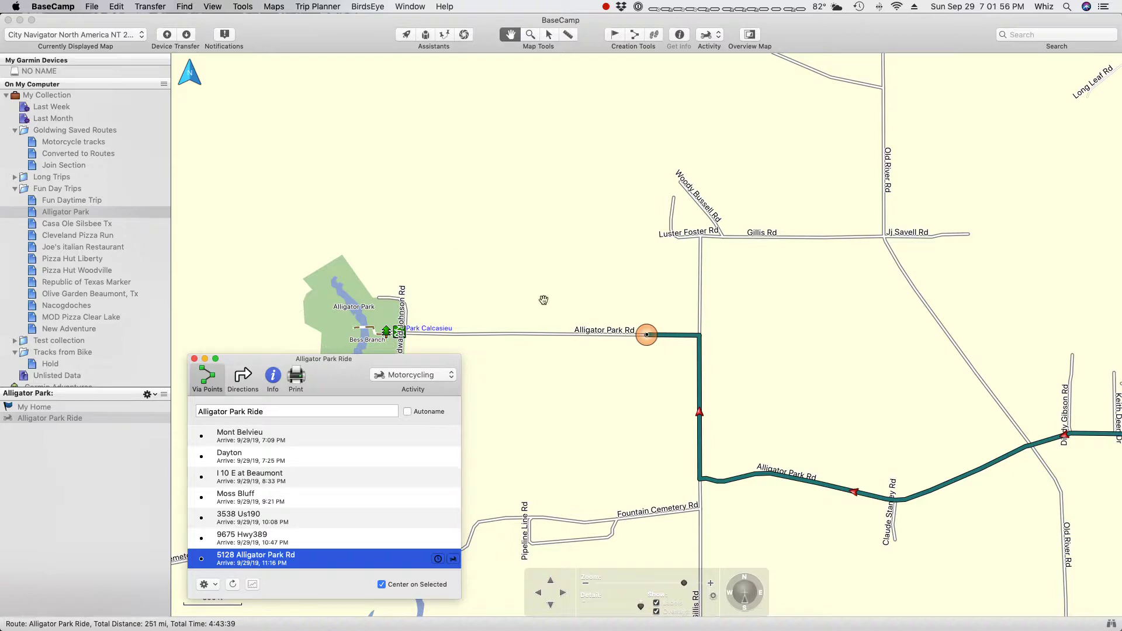
pyautogui.click(195, 359)
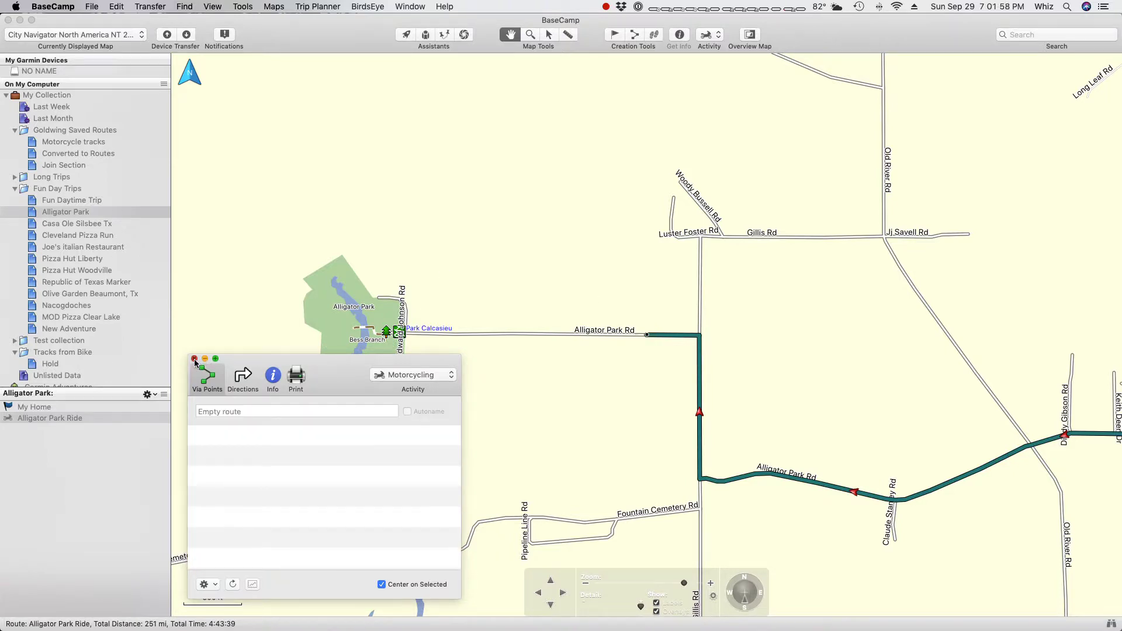